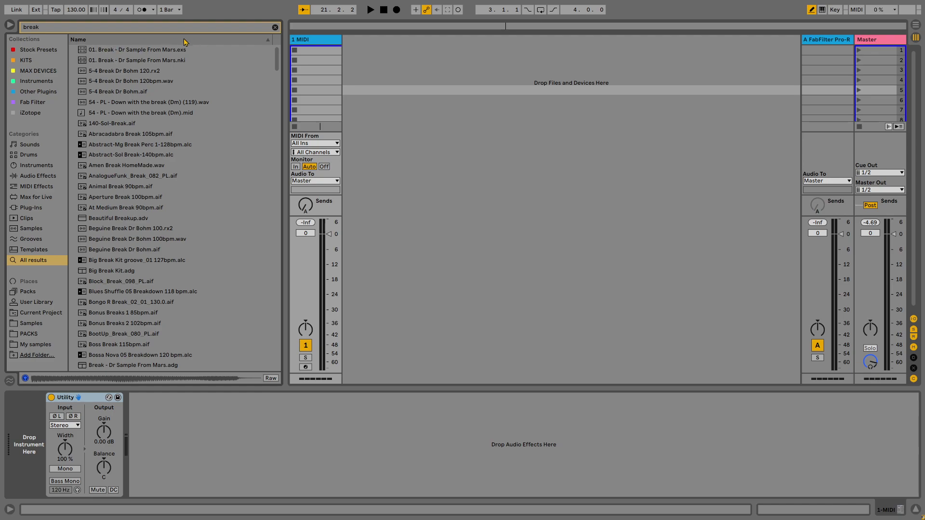
- Reverse the name order of the break results and audition samples such as This Is Actually A Breaking Stick BedSqeak and Swing Break Dr Bohm
{"action": "left_click", "coordinate": [144, 50]}
{"action": "left_click", "coordinate": [125, 229]}
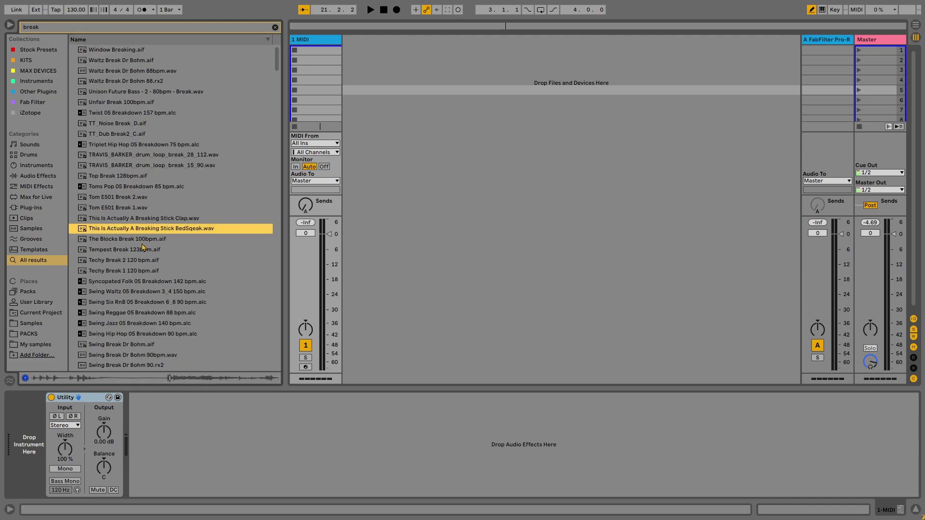
{"action": "left_click", "coordinate": [166, 251]}
{"action": "scroll", "coordinate": [155, 252], "scroll_direction": "down", "scroll_amount": 2}
{"action": "left_click", "coordinate": [113, 228]}
{"action": "left_click", "coordinate": [112, 220]}
{"action": "scroll", "coordinate": [138, 242], "scroll_direction": "down", "scroll_amount": 3}
{"action": "left_click", "coordinate": [119, 247]}
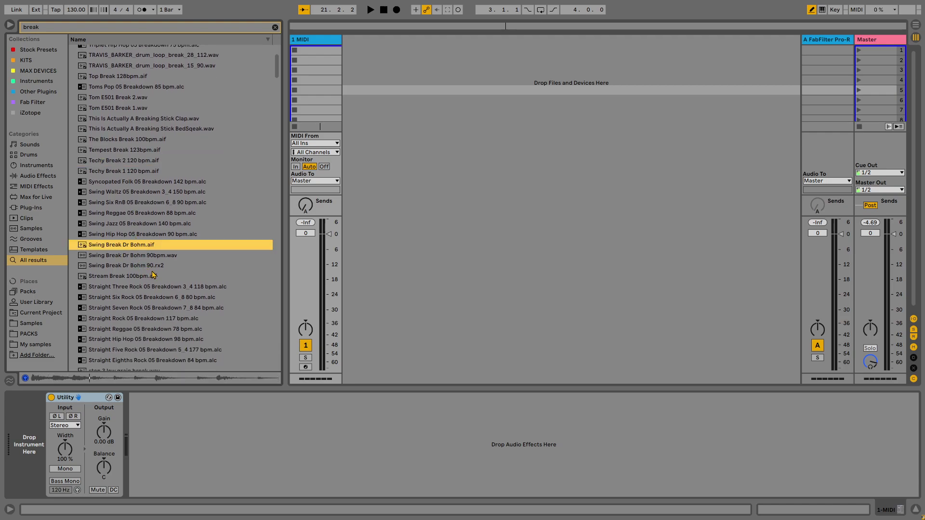
{"action": "scroll", "coordinate": [145, 269], "scroll_direction": "down", "scroll_amount": 3}
{"action": "left_click", "coordinate": [142, 314]}
{"action": "scroll", "coordinate": [151, 237], "scroll_direction": "up", "scroll_amount": 9}
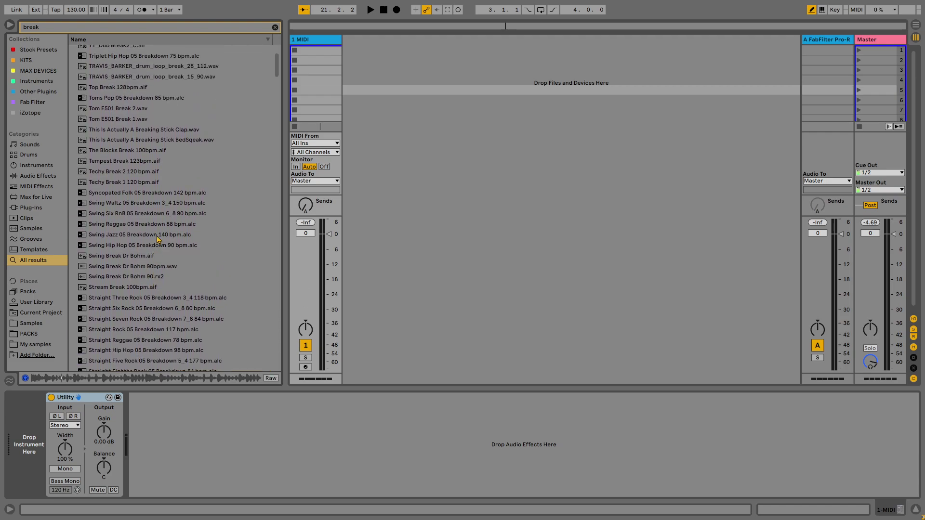
- Audition Unfair Break 100bpm, TT_Noise Break_D, Top Break 128bpm and the two TRAVIS_BARKER drum loop breaks
{"action": "left_click", "coordinate": [128, 102]}
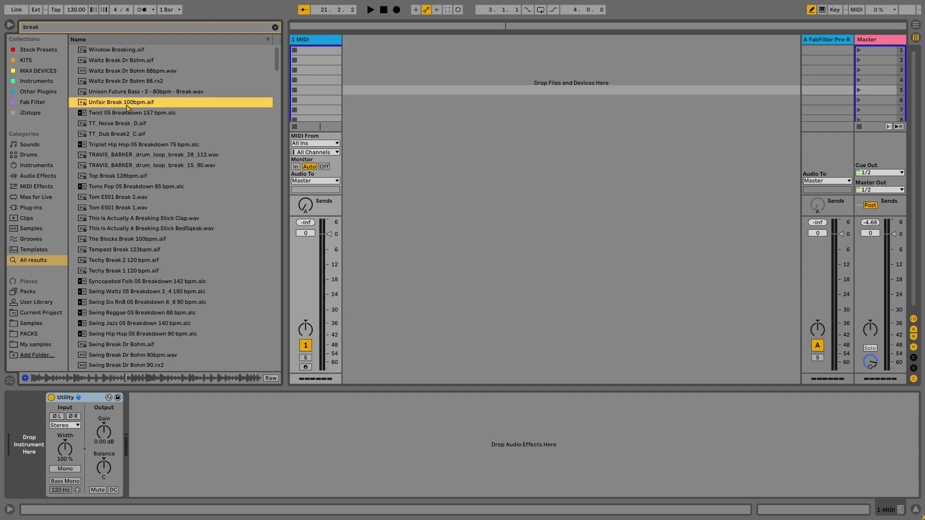
{"action": "left_click", "coordinate": [116, 125]}
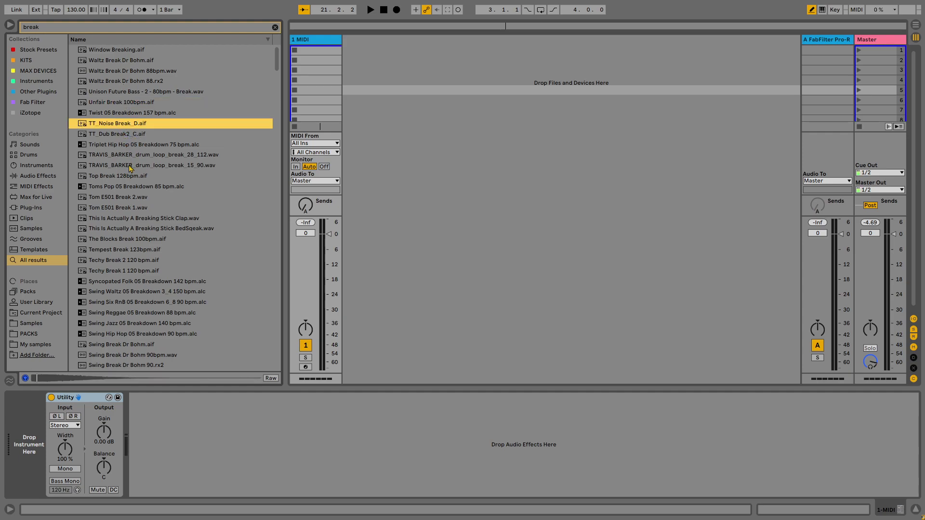
{"action": "left_click", "coordinate": [130, 165]}
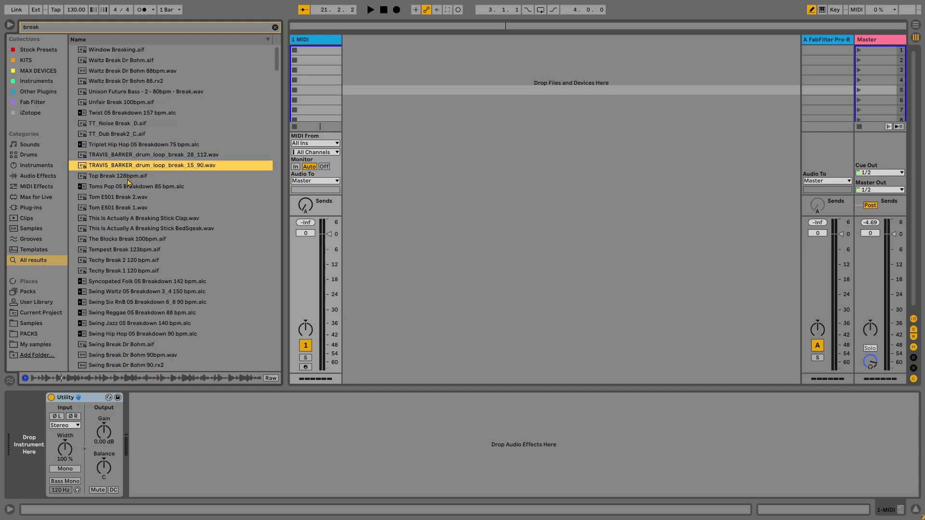
{"action": "left_click", "coordinate": [129, 176]}
{"action": "left_click", "coordinate": [130, 165]}
{"action": "key", "text": "Up"}
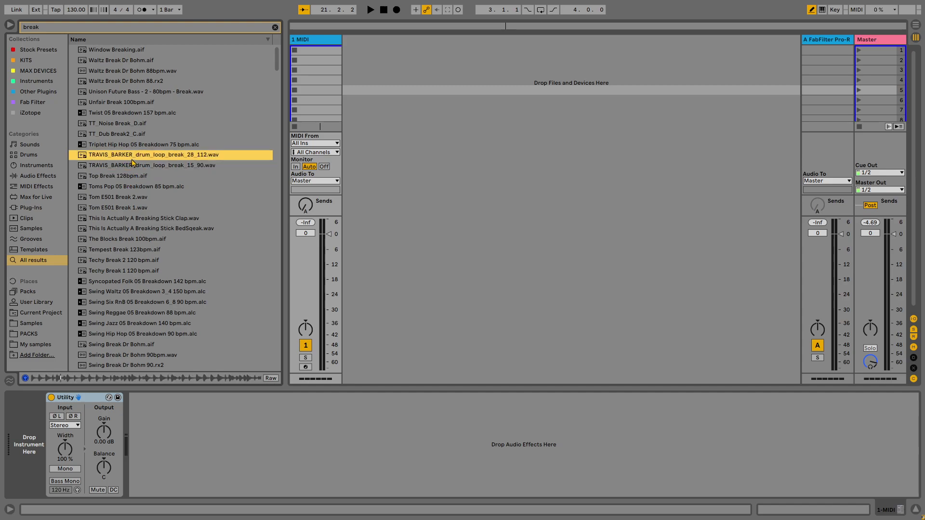
- Audition break samples further down the list, including the SC_HHD drum loops and Rock Shuffle Break V3 Dr Bohm
{"action": "scroll", "coordinate": [139, 167], "scroll_direction": "down", "scroll_amount": 3}
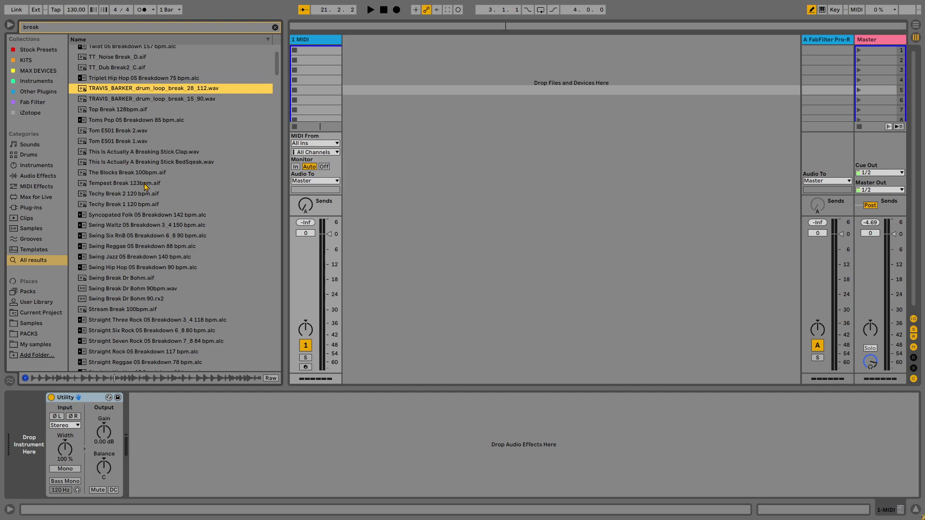
{"action": "scroll", "coordinate": [146, 188], "scroll_direction": "down", "scroll_amount": 3}
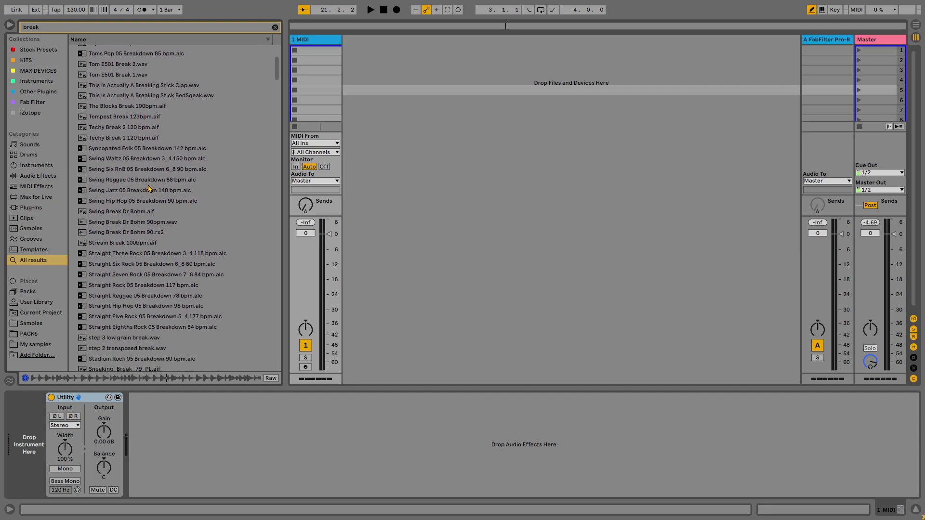
{"action": "scroll", "coordinate": [149, 193], "scroll_direction": "down", "scroll_amount": 6}
{"action": "left_click", "coordinate": [166, 302]}
{"action": "left_click", "coordinate": [162, 282]}
{"action": "scroll", "coordinate": [162, 289], "scroll_direction": "down", "scroll_amount": 3}
{"action": "left_click", "coordinate": [162, 298]}
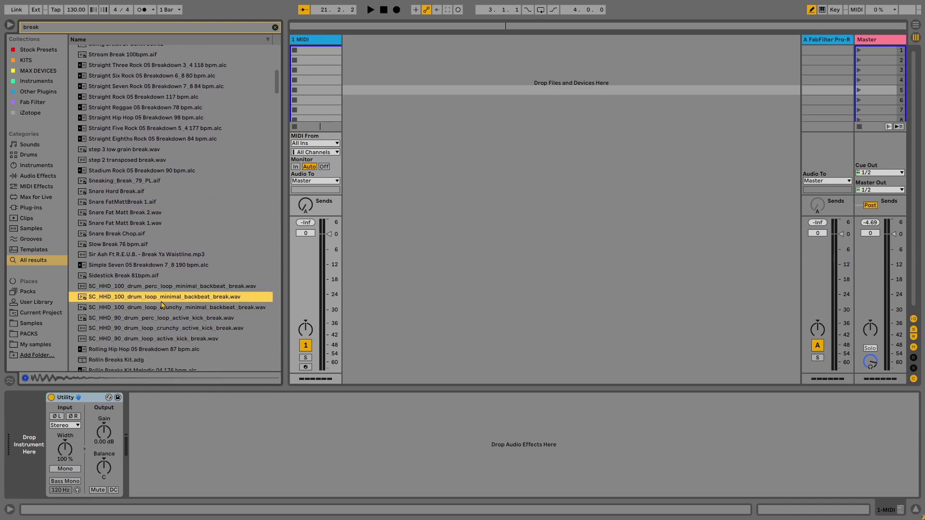
{"action": "left_click", "coordinate": [167, 288]}
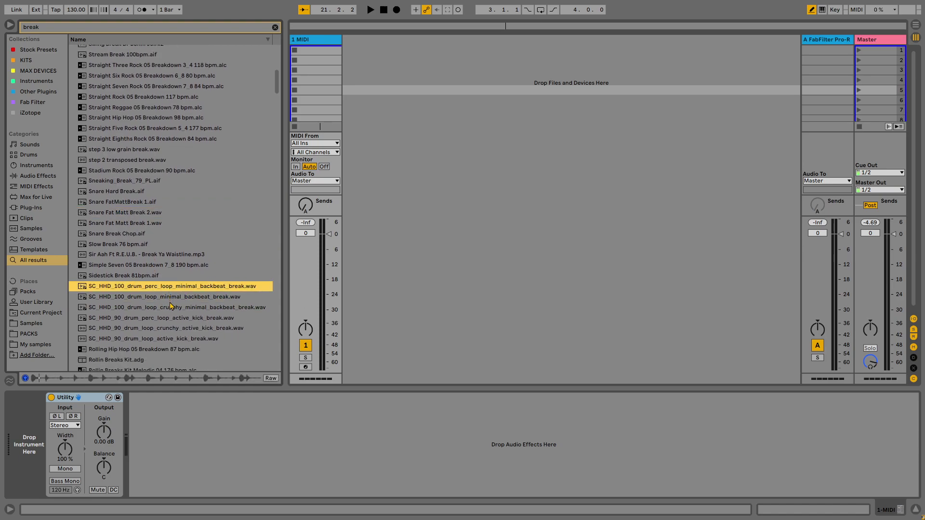
{"action": "left_click", "coordinate": [155, 318]}
{"action": "left_click", "coordinate": [158, 328]}
{"action": "left_click", "coordinate": [159, 339]}
{"action": "scroll", "coordinate": [159, 332], "scroll_direction": "down", "scroll_amount": 3}
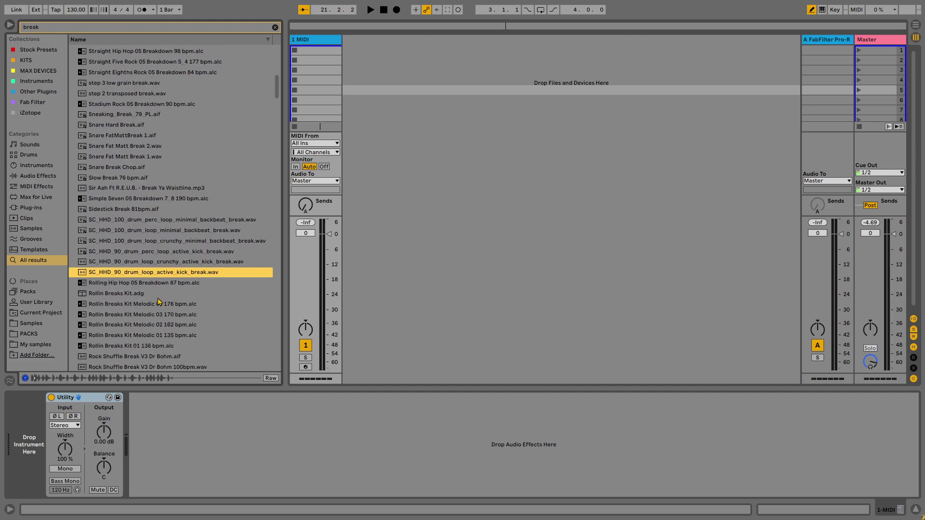
{"action": "left_click", "coordinate": [178, 355]}
- Audition the first samples in the results, from Window Breaking to Unfair Break 100bpm
{"action": "scroll", "coordinate": [174, 269], "scroll_direction": "up", "scroll_amount": 10}
{"action": "scroll", "coordinate": [169, 207], "scroll_direction": "up", "scroll_amount": 3}
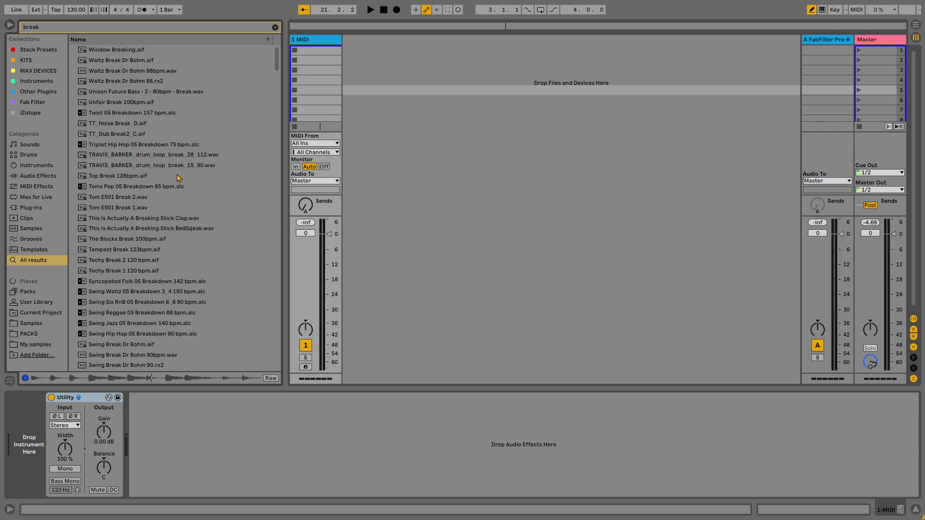
{"action": "left_click", "coordinate": [124, 74]}
{"action": "left_click", "coordinate": [121, 51]}
{"action": "left_click", "coordinate": [121, 61]}
{"action": "left_click", "coordinate": [127, 72]}
{"action": "left_click", "coordinate": [131, 82]}
{"action": "left_click", "coordinate": [135, 92]}
{"action": "left_click", "coordinate": [133, 103]}
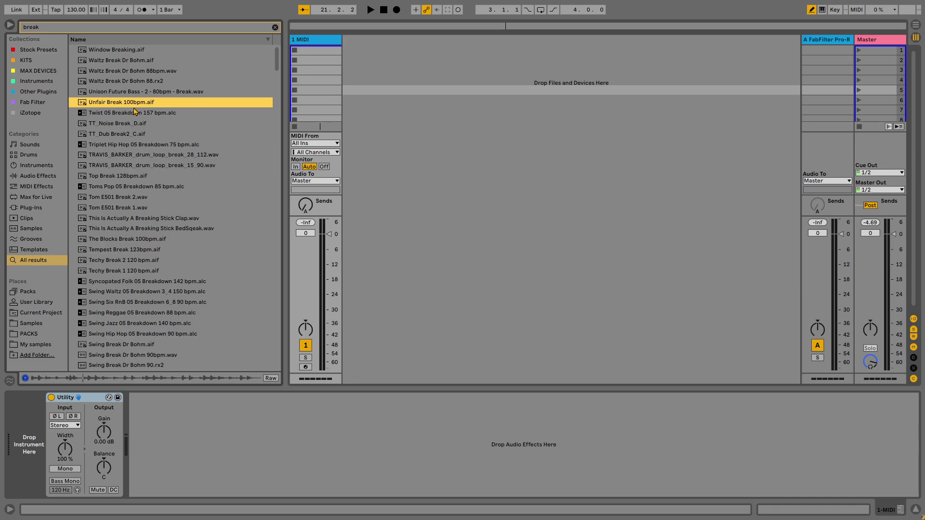
- Place Unfair Break 100bpm as a playing audio clip in track 1's first slot and loop only its first bar
{"action": "double_click", "coordinate": [131, 103]}
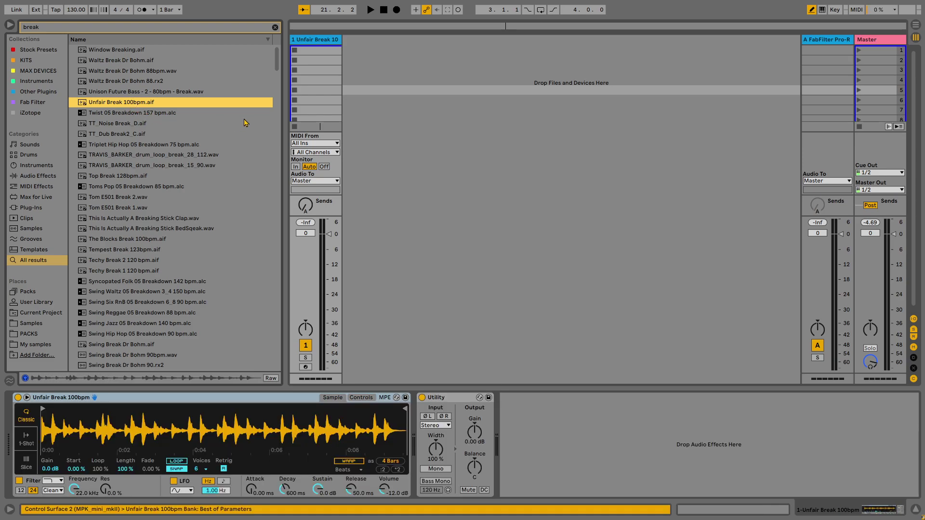
{"action": "left_click_drag", "start_coordinate": [400, 57], "coordinate": [313, 53]}
{"action": "left_click", "coordinate": [295, 50]}
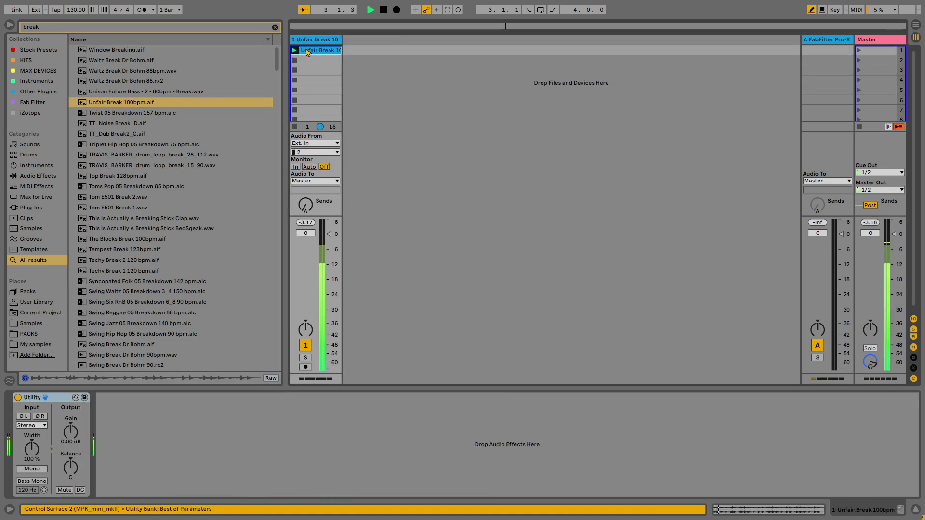
{"action": "left_click", "coordinate": [310, 53]}
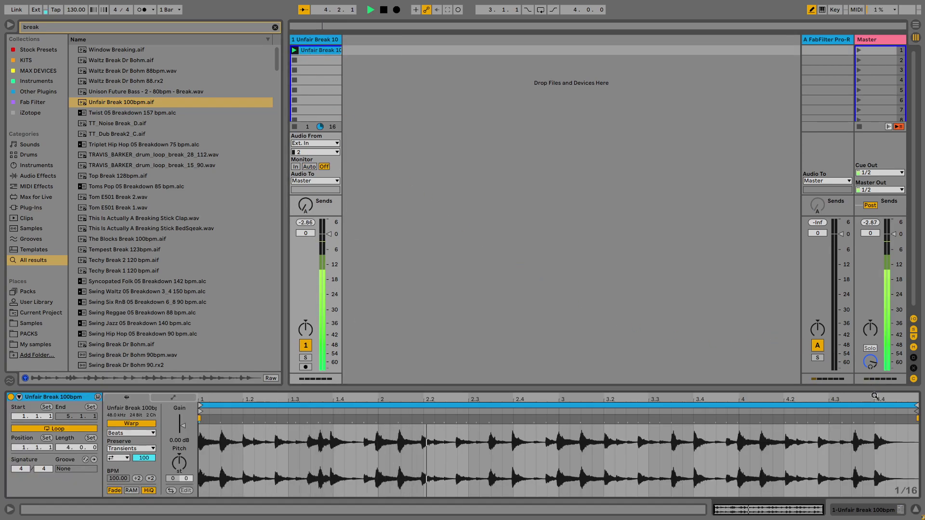
{"action": "left_click_drag", "start_coordinate": [915, 404], "coordinate": [378, 395]}
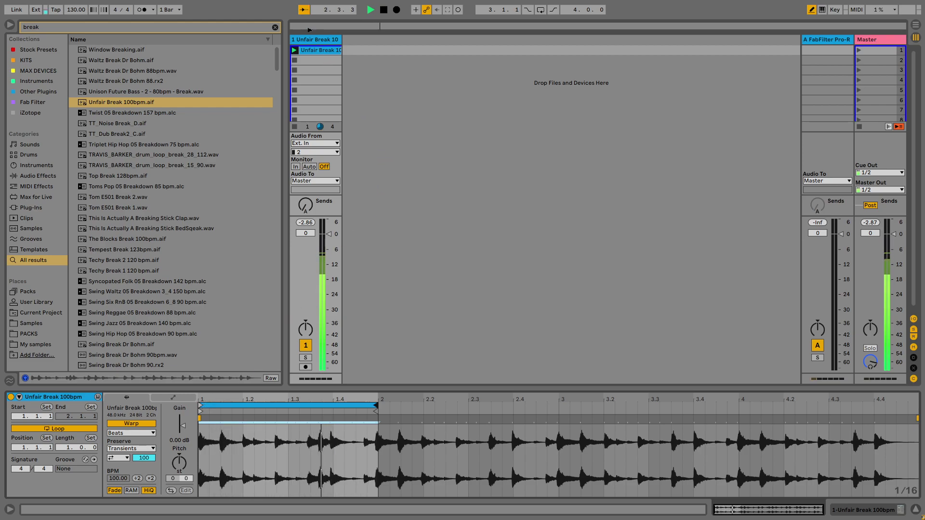
- Add EQ Eight to the break track and cut the lows below 325 Hz with a gentler low-cut slope
{"action": "key", "text": "shift+Tab"}
{"action": "key", "text": "ctrl+f"}
{"action": "type", "text": "eq"}
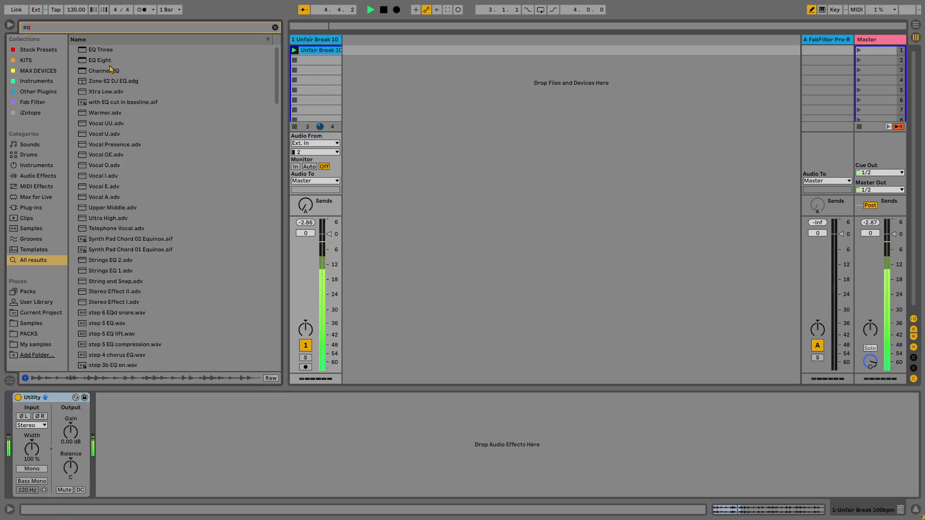
{"action": "double_click", "coordinate": [105, 63]}
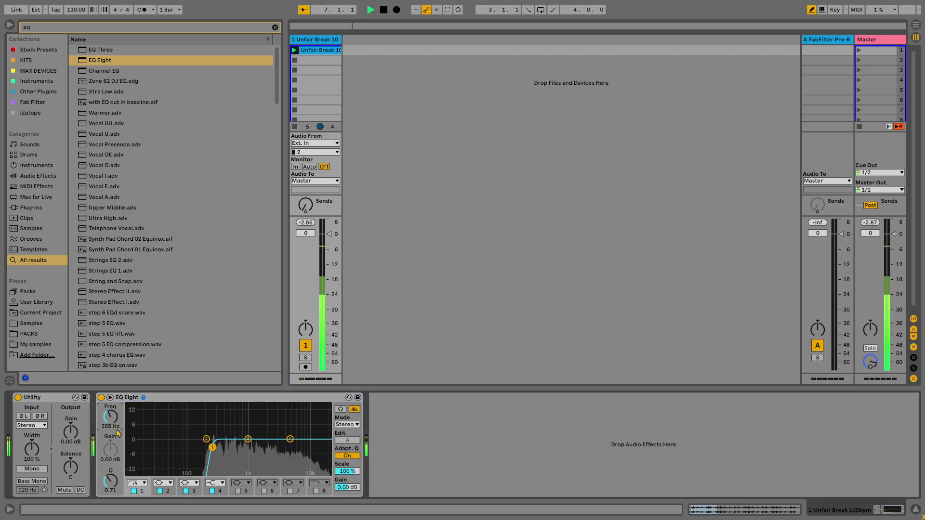
{"action": "left_click", "coordinate": [138, 484]}
{"action": "left_click", "coordinate": [139, 449]}
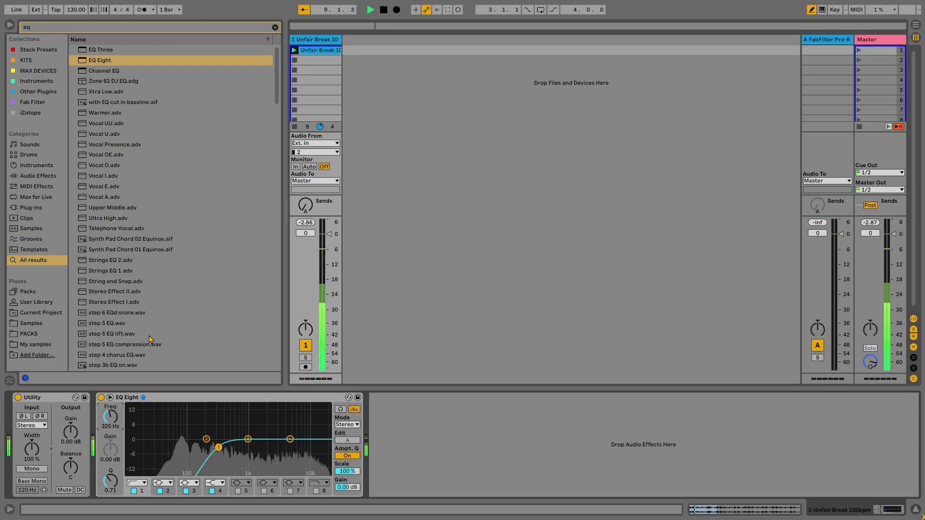
- With the break track muted, load 909 Core Kit from the KITS collection onto a new MIDI track
{"action": "right_click", "coordinate": [364, 54]}
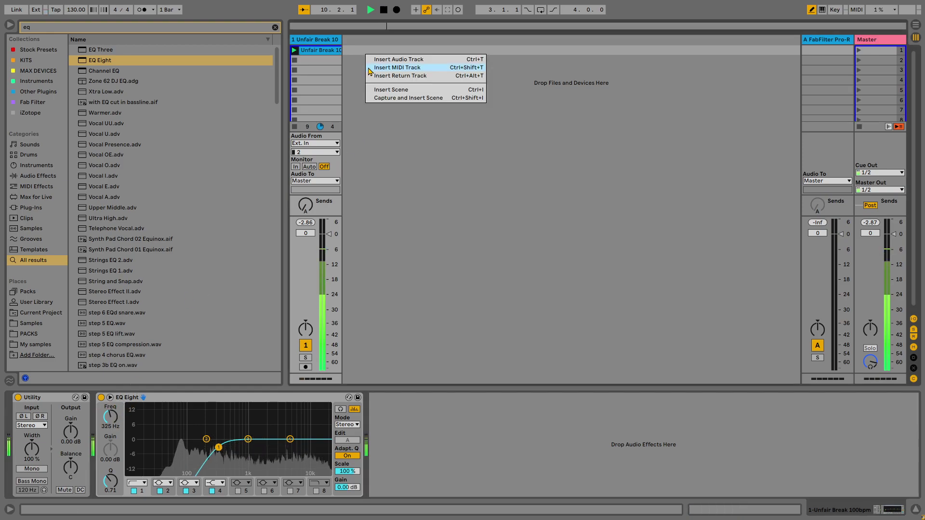
{"action": "left_click", "coordinate": [372, 70]}
{"action": "left_click", "coordinate": [275, 27]}
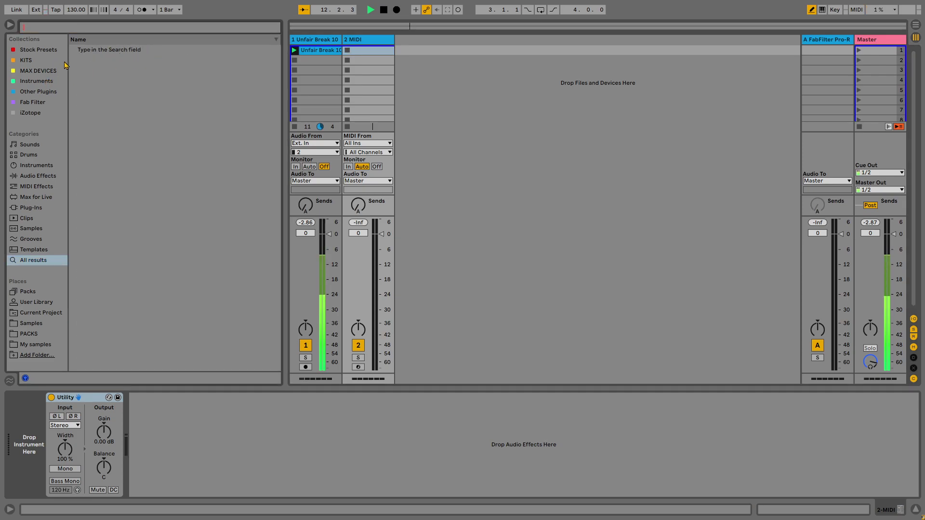
{"action": "type", "text": "909"}
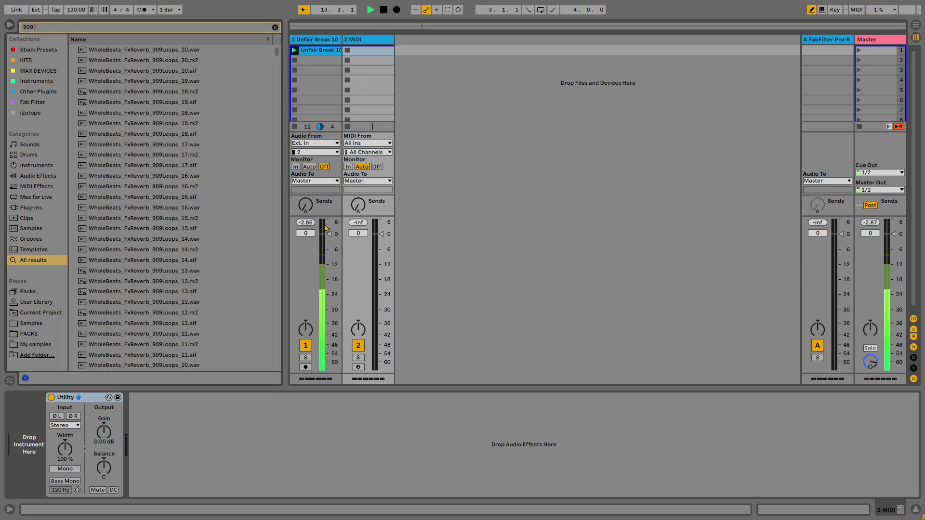
{"action": "left_click", "coordinate": [305, 346]}
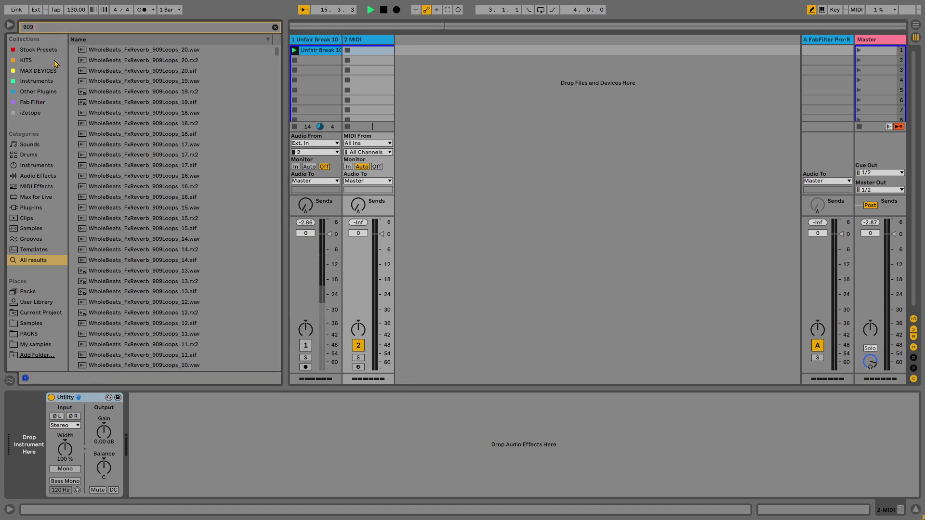
{"action": "left_click", "coordinate": [28, 60]}
{"action": "left_click", "coordinate": [100, 51]}
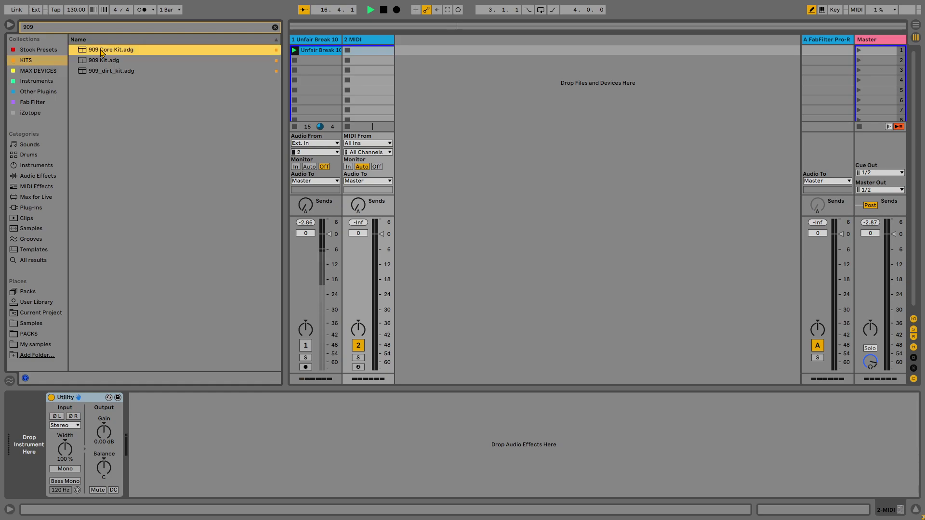
- Create a one-bar clip in the 909 Core Kit track's first slot with a Bass Drum note on each of the four beats
{"action": "double_click", "coordinate": [359, 52]}
{"action": "left_click_drag", "start_coordinate": [314, 386], "coordinate": [314, 92]}
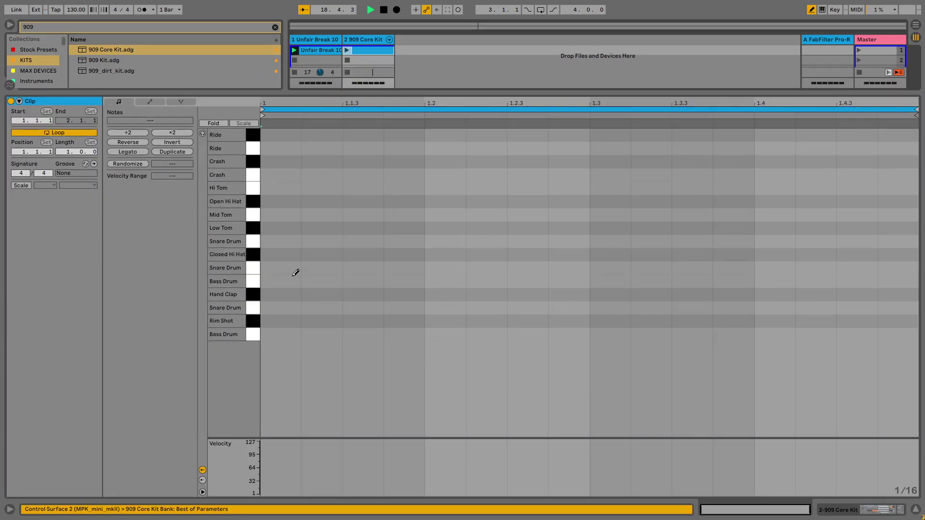
{"action": "left_click", "coordinate": [283, 334]}
{"action": "left_click", "coordinate": [427, 334]}
{"action": "left_click", "coordinate": [619, 335]}
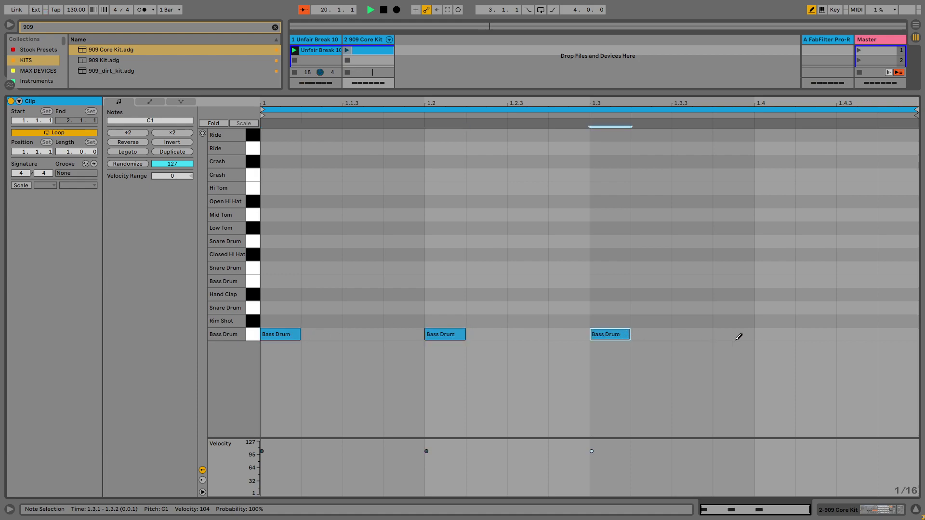
{"action": "left_click", "coordinate": [770, 335]}
- Play the kick clip together with the unmuted break track
{"action": "left_click", "coordinate": [346, 51]}
{"action": "left_click_drag", "start_coordinate": [331, 92], "coordinate": [318, 354]}
{"action": "left_click", "coordinate": [307, 339]}
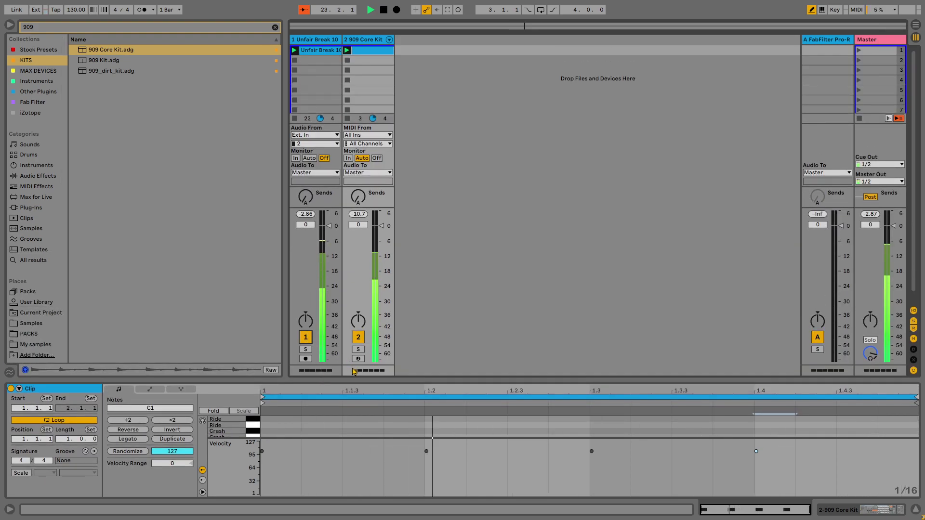
- Shift the break clip's one-bar loop through bars 2 and 3 to bar 4 while it plays
{"action": "left_click_drag", "start_coordinate": [362, 380], "coordinate": [362, 332]}
{"action": "left_click", "coordinate": [313, 50]}
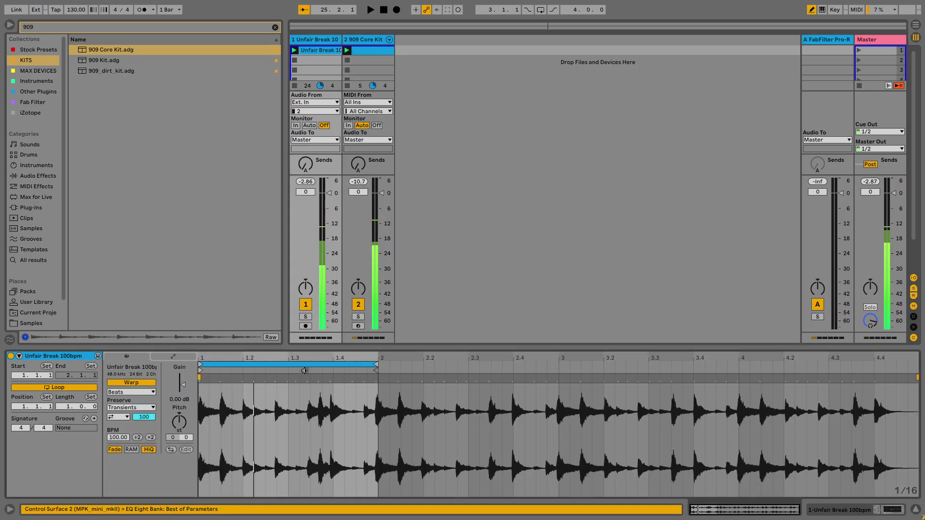
{"action": "left_click_drag", "start_coordinate": [297, 365], "coordinate": [451, 362]}
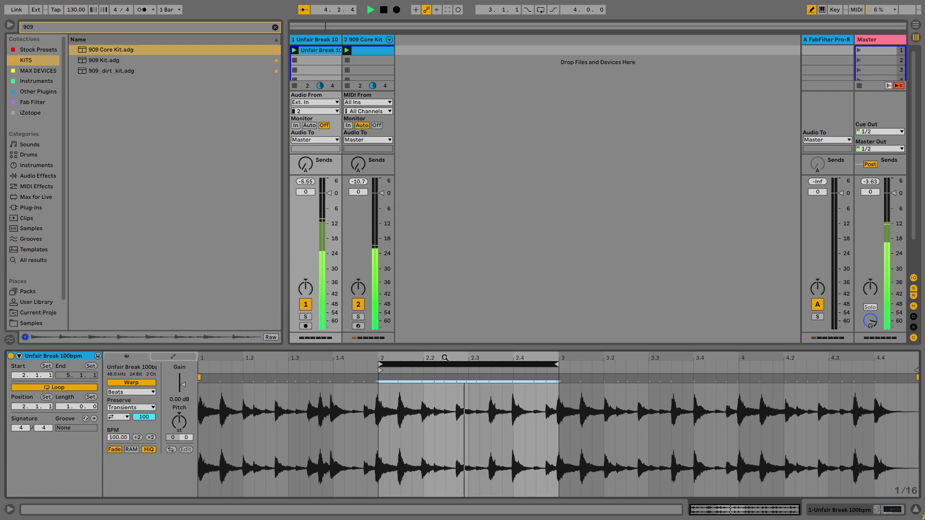
{"action": "left_click_drag", "start_coordinate": [446, 363], "coordinate": [626, 365]}
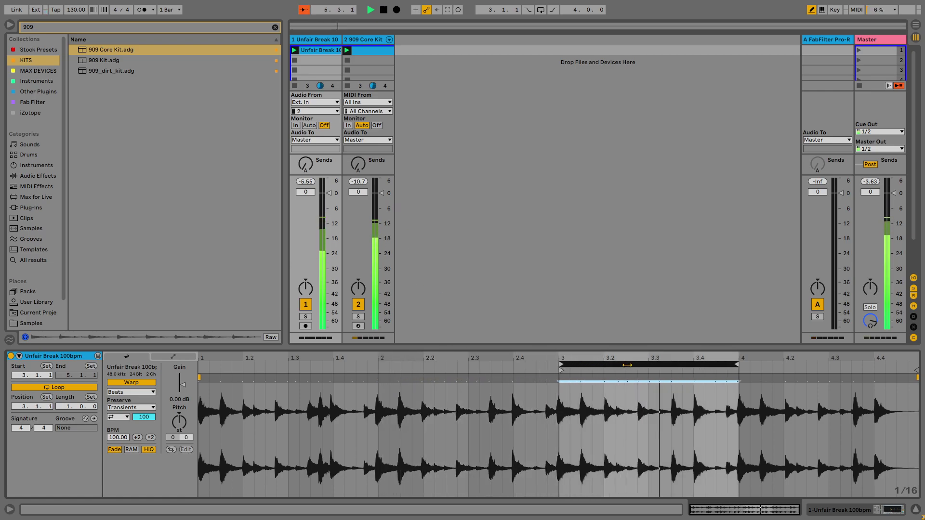
{"action": "left_click_drag", "start_coordinate": [627, 365], "coordinate": [808, 373]}
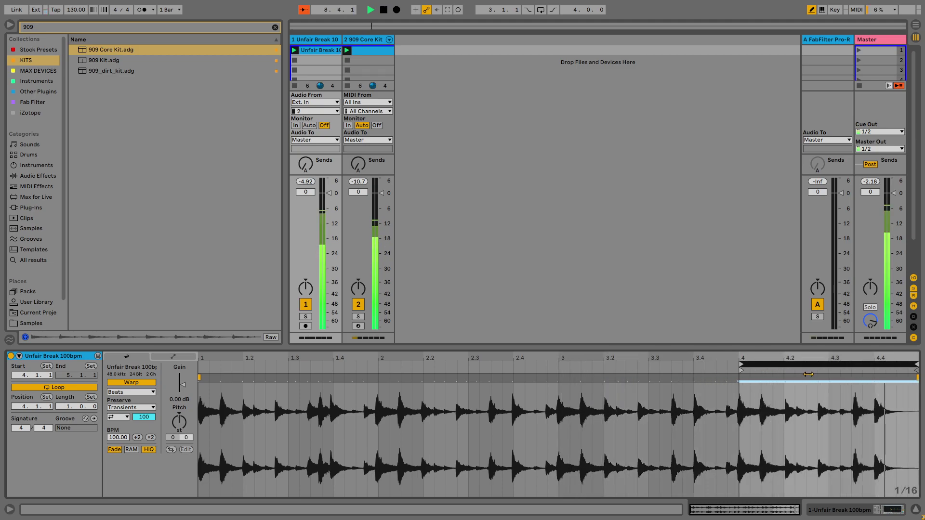
- Replace the Utility on the 909 Core Kit track with a Drum Buss found by searching the browser
{"action": "left_click", "coordinate": [369, 42]}
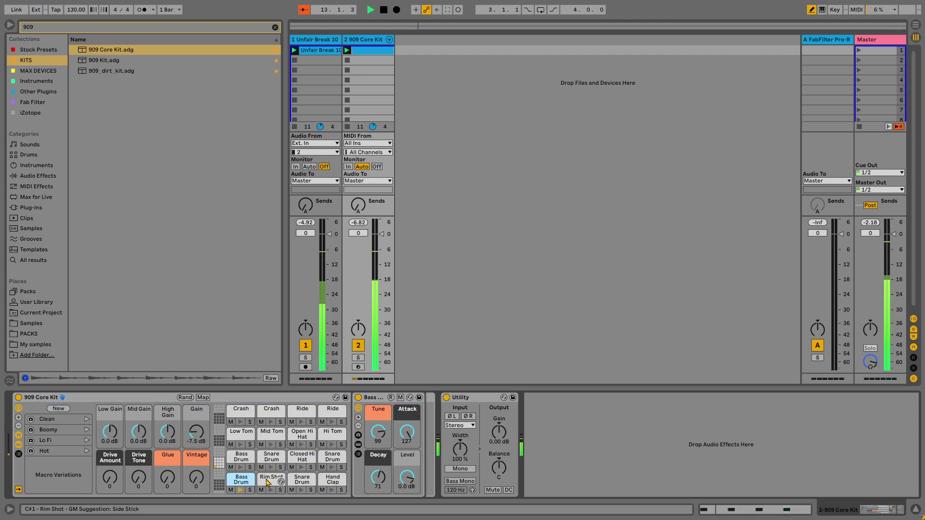
{"action": "left_click_drag", "start_coordinate": [494, 437], "coordinate": [494, 421]}
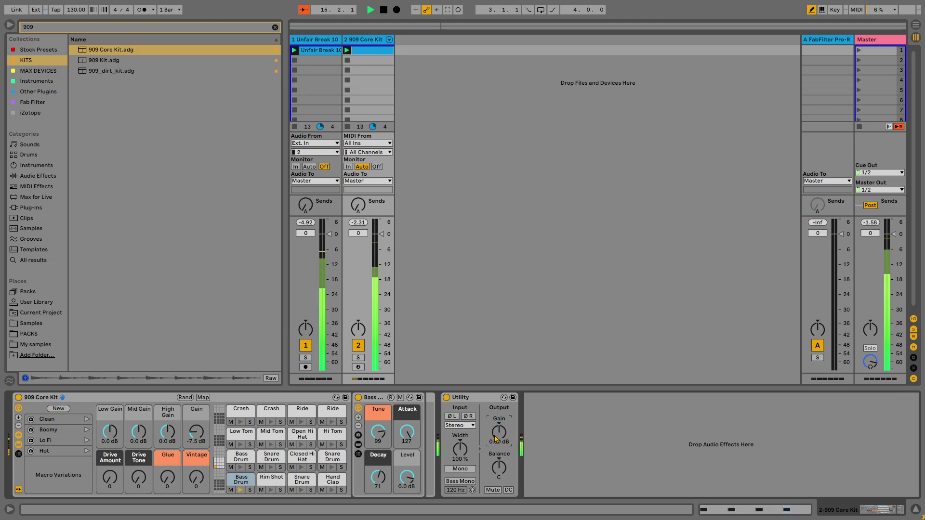
{"action": "key", "text": "ctrl+f"}
{"action": "type", "text": "dr"}
{"action": "left_click", "coordinate": [114, 61]}
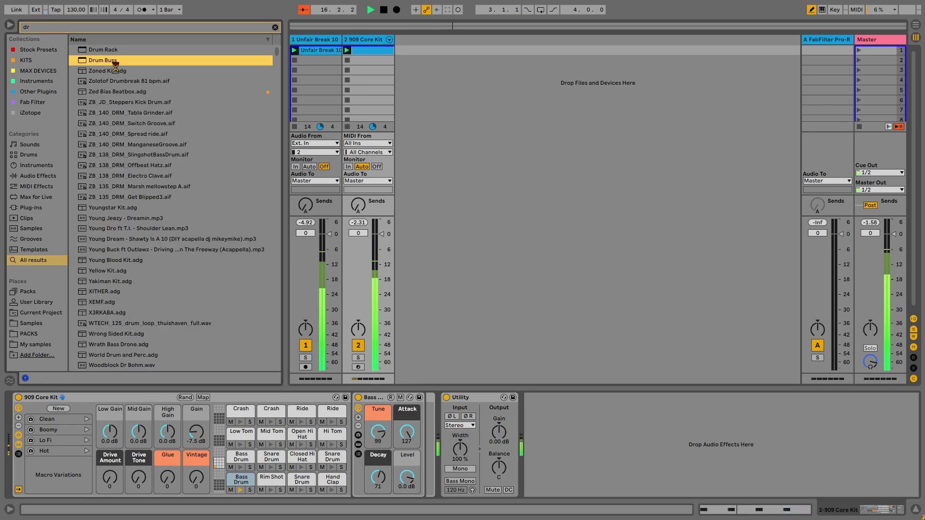
{"action": "left_click", "coordinate": [485, 404]}
{"action": "key", "text": "Delete"}
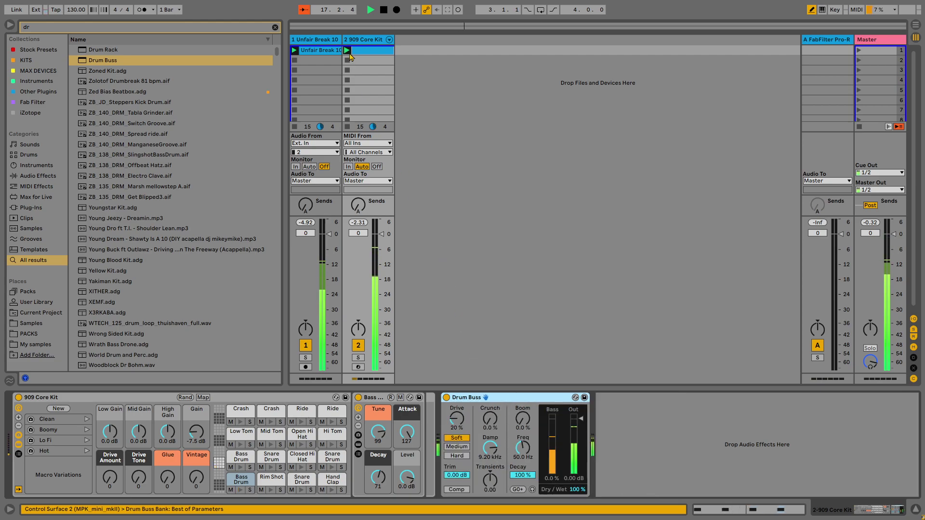
- Enlarge the kick clip's note editor and add Hand Clap notes at 1.2, 1.2.4 and 1.4
{"action": "key", "text": "shift+Tab"}
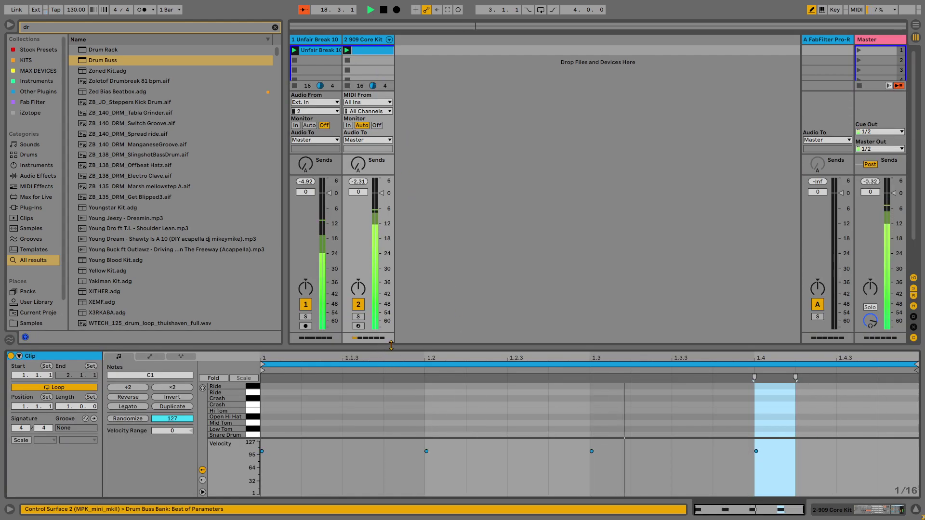
{"action": "left_click_drag", "start_coordinate": [378, 348], "coordinate": [377, 91]}
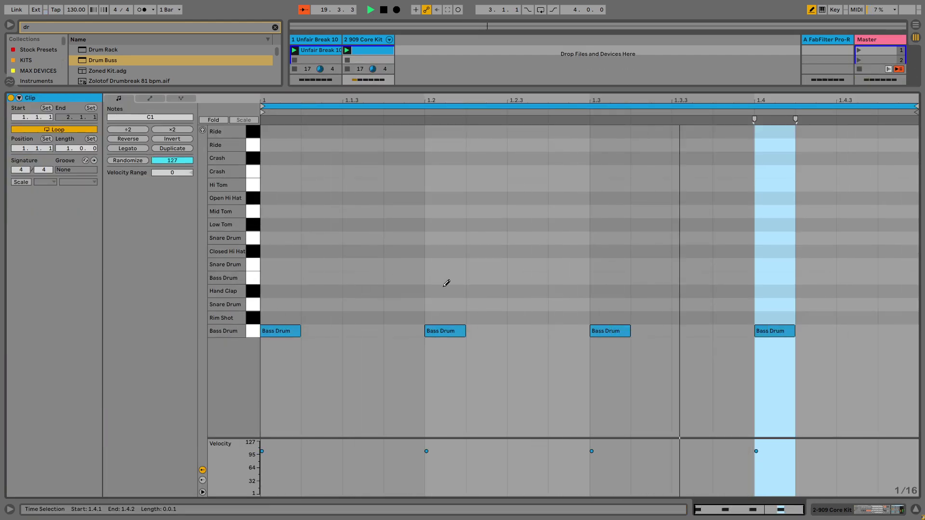
{"action": "left_click", "coordinate": [774, 300]}
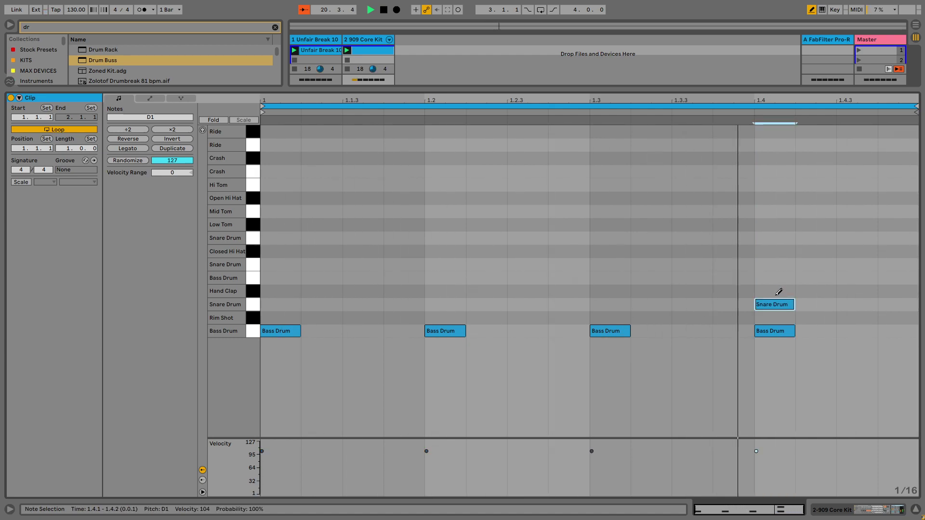
{"action": "left_click_drag", "start_coordinate": [781, 302], "coordinate": [780, 290]}
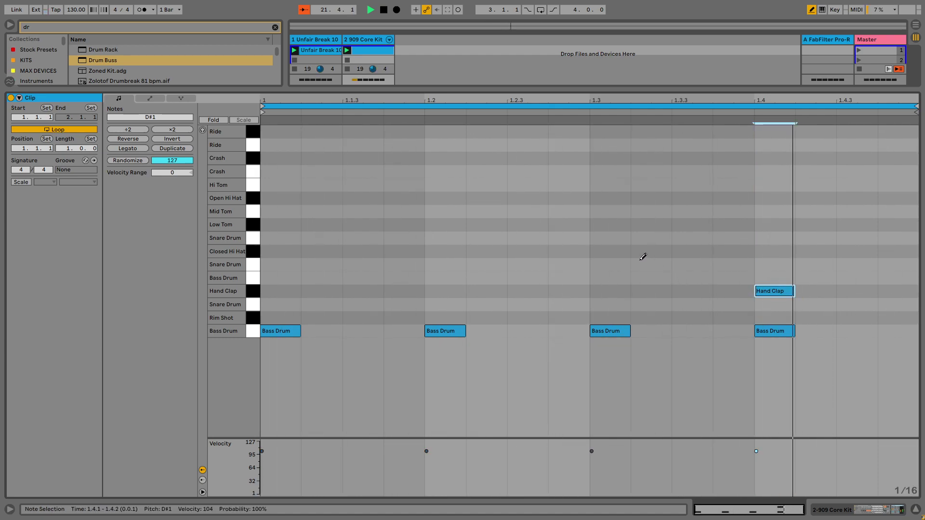
{"action": "left_click", "coordinate": [452, 290]}
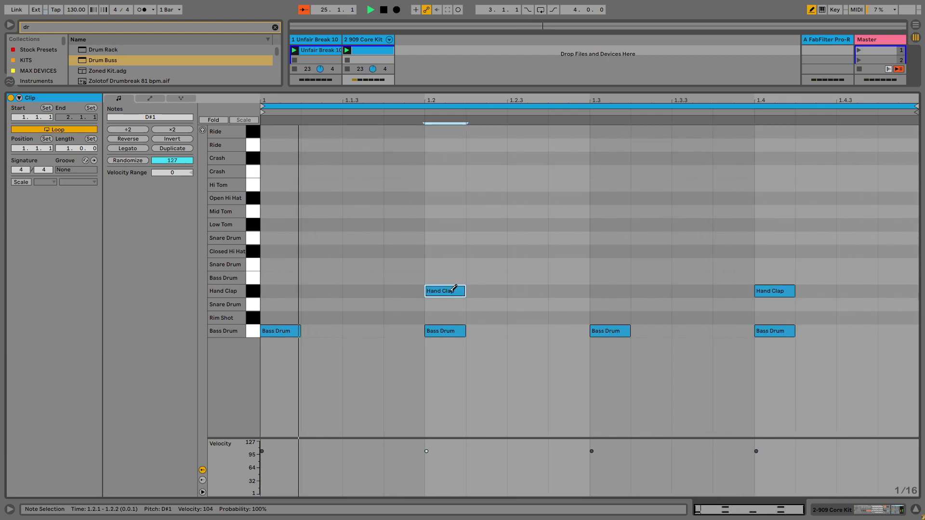
{"action": "left_click", "coordinate": [569, 291]}
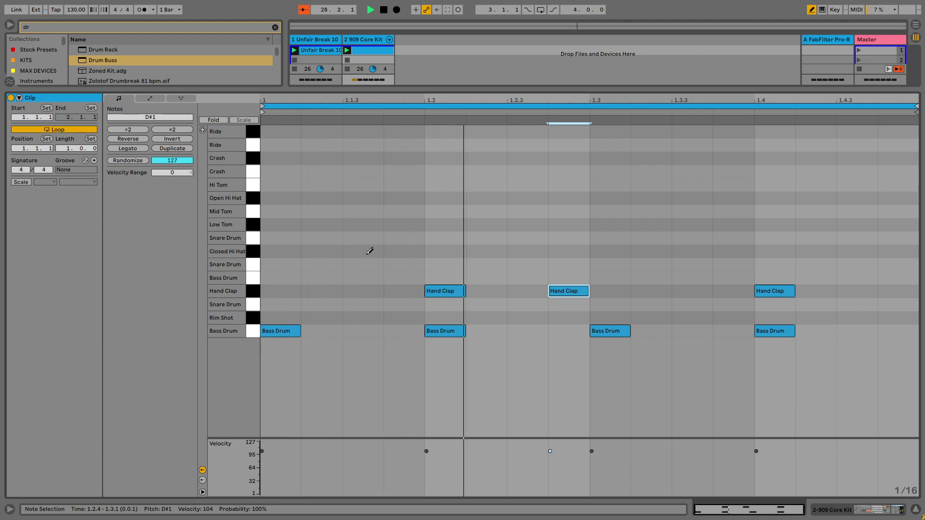
- Add sixteenth-length Open Hi Hat notes on the four offbeats at 1.1.3, 1.2.3, 1.3.3 and 1.4.3
{"action": "left_click", "coordinate": [363, 198]}
{"action": "left_click", "coordinate": [530, 197]}
{"action": "left_click", "coordinate": [689, 197]}
{"action": "left_click", "coordinate": [848, 197]}
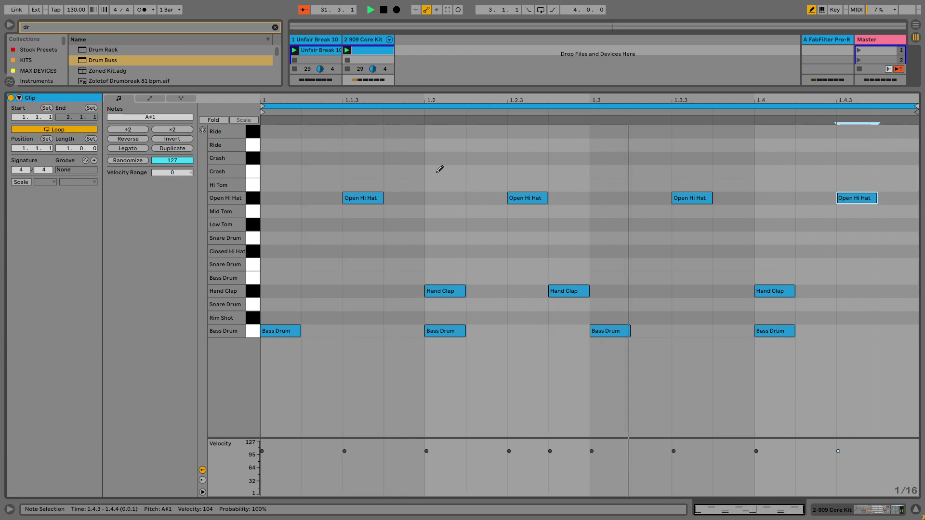
- Fill the bar's upper Ride row with eight consecutive eighth-length notes and deactivate all of them
{"action": "left_click", "coordinate": [279, 131]}
{"action": "left_click_drag", "start_coordinate": [299, 131], "coordinate": [357, 140]}
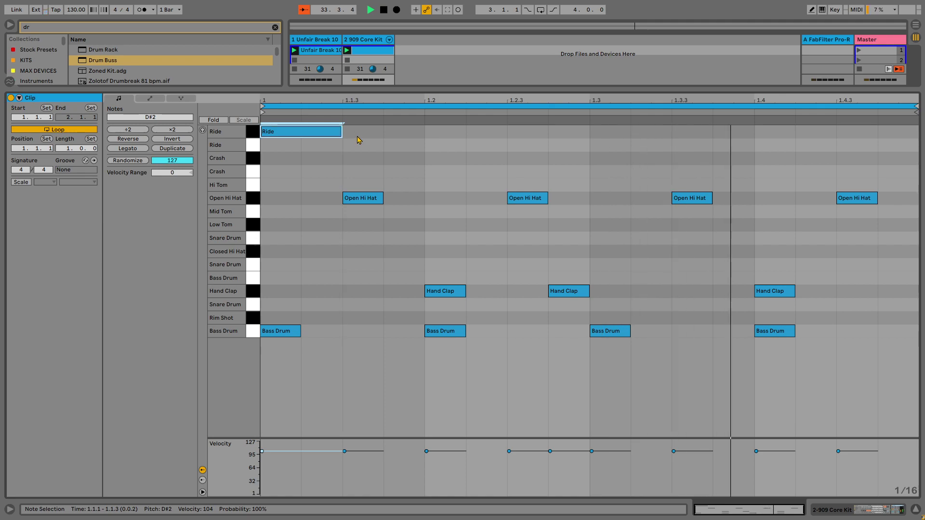
{"action": "key", "text": "ctrl+d"}
{"action": "key", "text": "ctrl+d"}
{"action": "key", "text": "ctrl+d"}
{"action": "key", "text": "ctrl+d"}
{"action": "key", "text": "ctrl+d"}
{"action": "key", "text": "ctrl+d"}
{"action": "key", "text": "ctrl+d"}
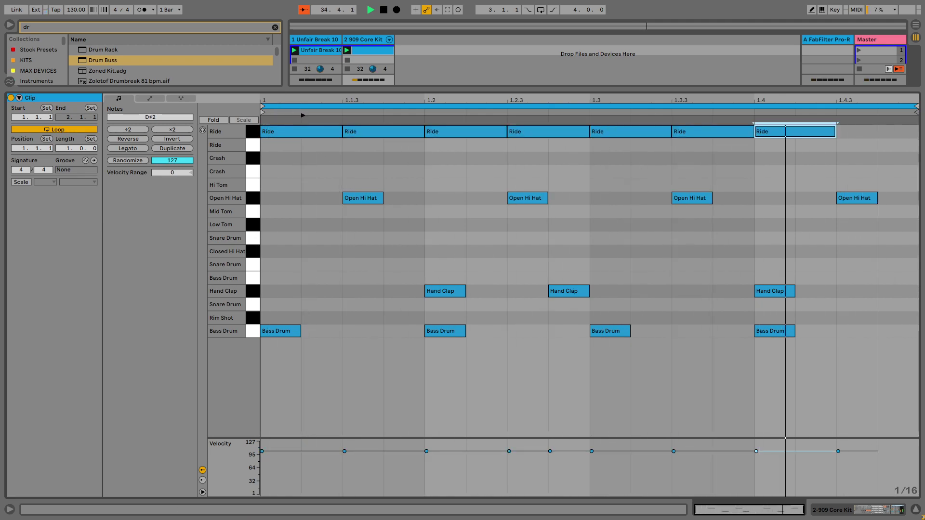
{"action": "left_click_drag", "start_coordinate": [302, 155], "coordinate": [918, 126]}
{"action": "key", "text": "0"}
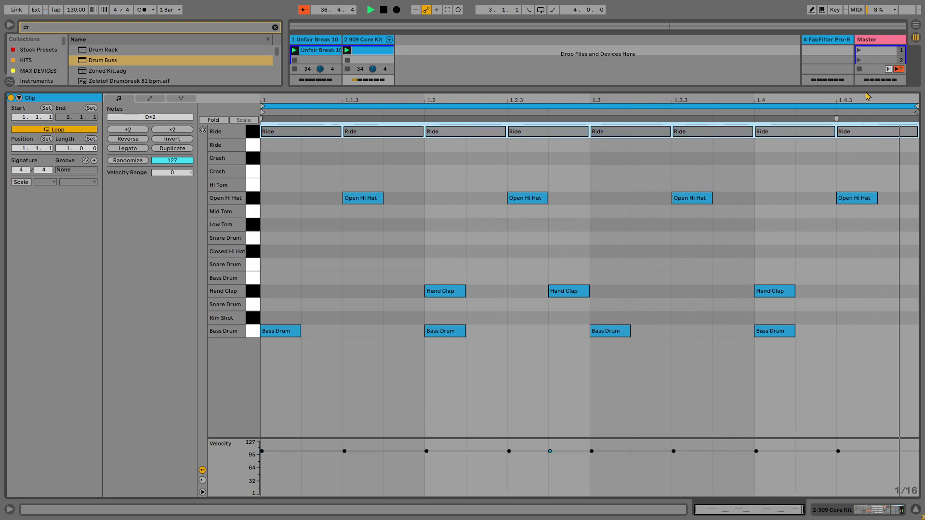
{"action": "left_click_drag", "start_coordinate": [511, 160], "coordinate": [525, 289]}
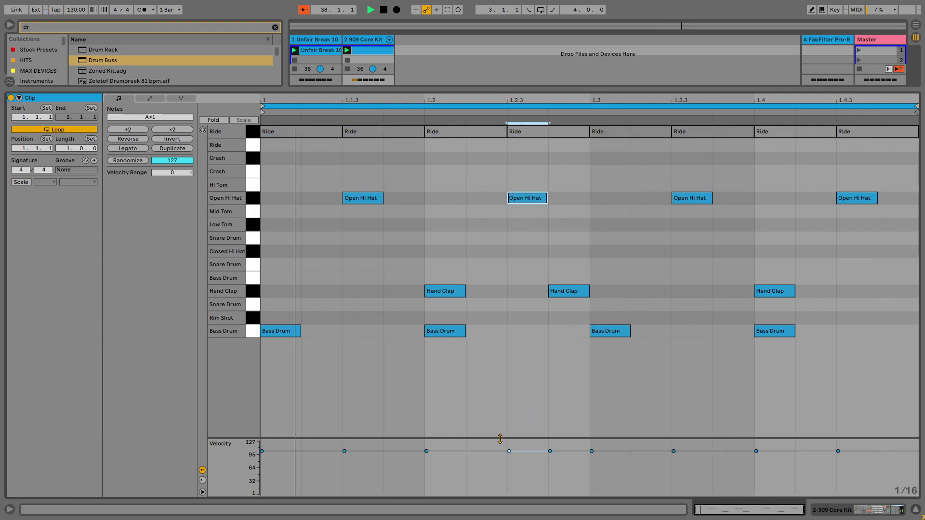
{"action": "left_click_drag", "start_coordinate": [511, 438], "coordinate": [525, 248]}
{"action": "left_click_drag", "start_coordinate": [527, 311], "coordinate": [528, 329]}
{"action": "left_click", "coordinate": [873, 143]}
{"action": "left_click_drag", "start_coordinate": [873, 143], "coordinate": [859, 209]}
{"action": "left_click_drag", "start_coordinate": [858, 295], "coordinate": [860, 304]}
{"action": "left_click_drag", "start_coordinate": [509, 312], "coordinate": [508, 307]}
{"action": "left_click", "coordinate": [615, 319]}
- Set the Decay of the 909 kit's Open Hi Hat to 750 ms
{"action": "left_click", "coordinate": [367, 43]}
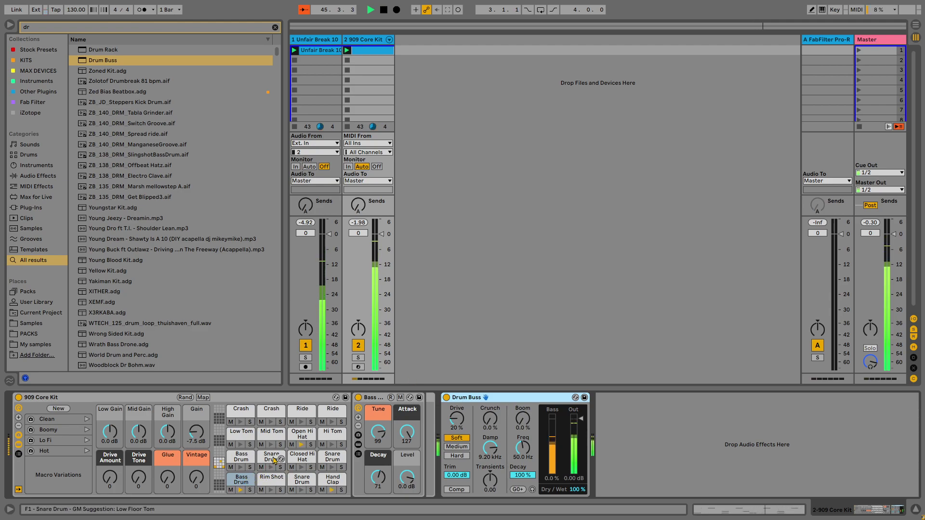
{"action": "left_click", "coordinate": [300, 438]}
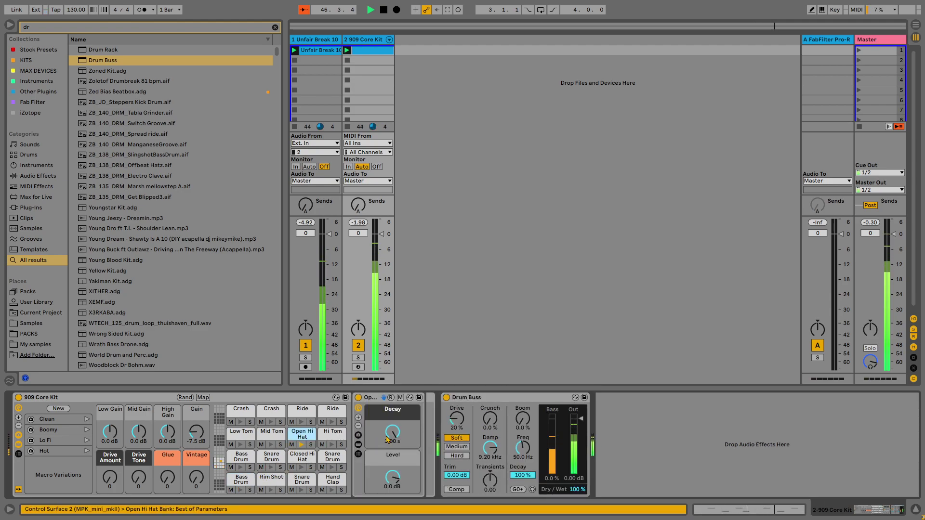
{"action": "left_click_drag", "start_coordinate": [393, 432], "coordinate": [393, 427]}
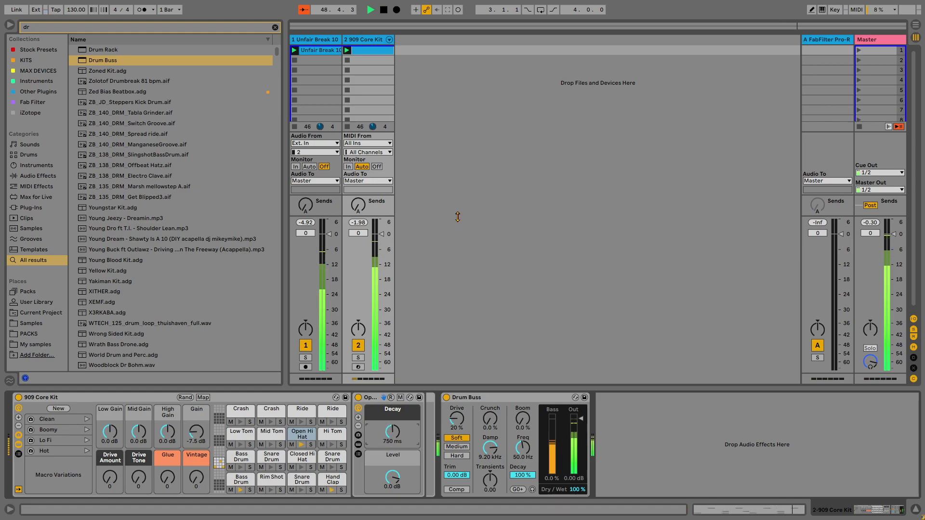
- Insert a new MIDI track after the 909 Core Kit track and search the browser for "stab"
{"action": "right_click", "coordinate": [429, 69]}
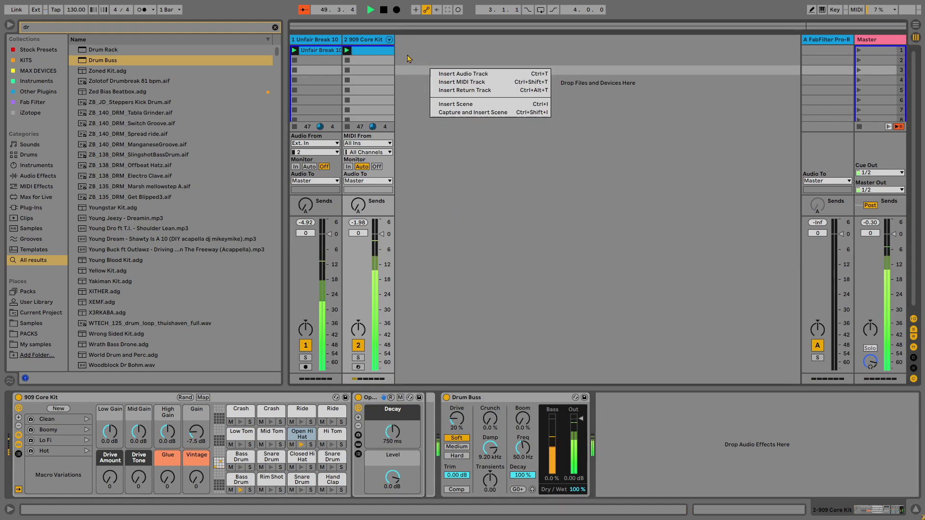
{"action": "left_click", "coordinate": [451, 83]}
{"action": "left_click", "coordinate": [275, 27]}
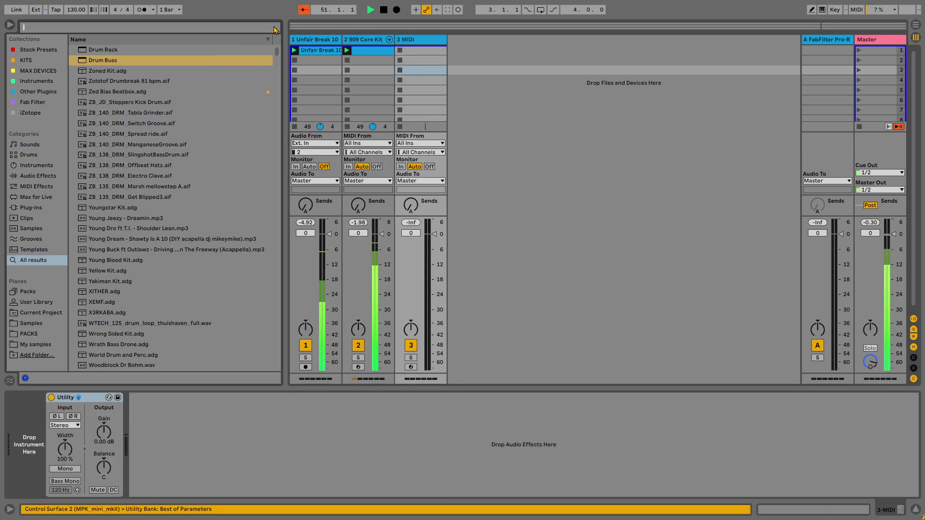
{"action": "type", "text": "stab"}
- Audition several JM_USC stab samples and load JM_USC_V2_Stab 54.wav onto the new MIDI track
{"action": "left_click_drag", "start_coordinate": [277, 57], "coordinate": [283, 302]}
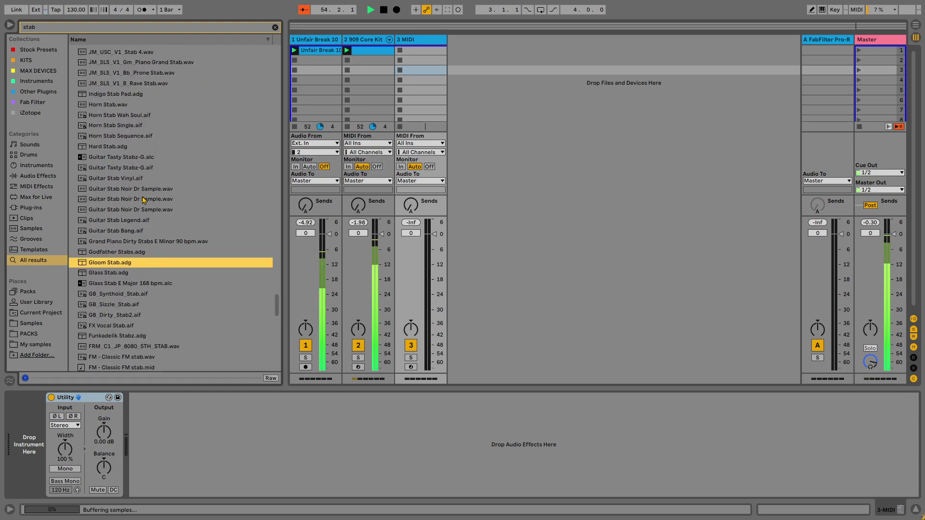
{"action": "scroll", "coordinate": [143, 178], "scroll_direction": "up", "scroll_amount": 3}
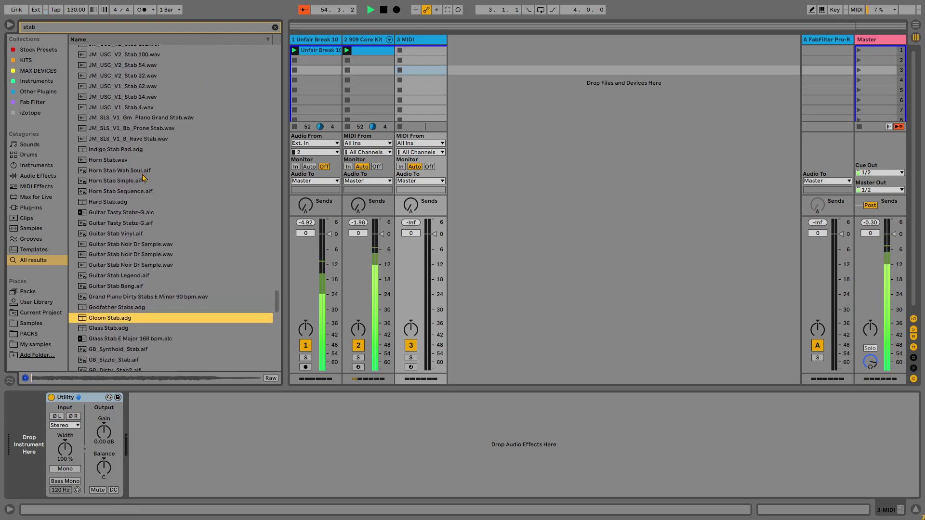
{"action": "left_click", "coordinate": [122, 111]}
{"action": "scroll", "coordinate": [123, 112], "scroll_direction": "up", "scroll_amount": 3}
{"action": "left_click", "coordinate": [126, 146]}
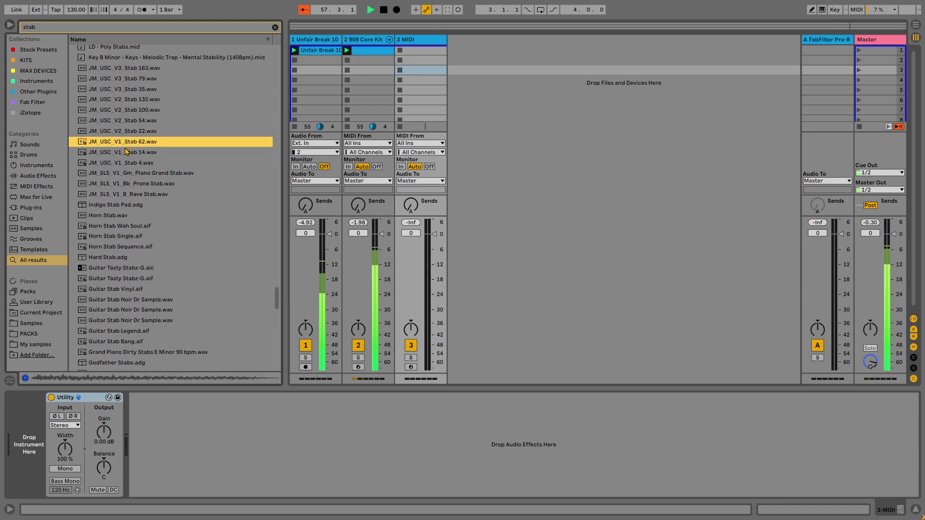
{"action": "left_click", "coordinate": [127, 134]}
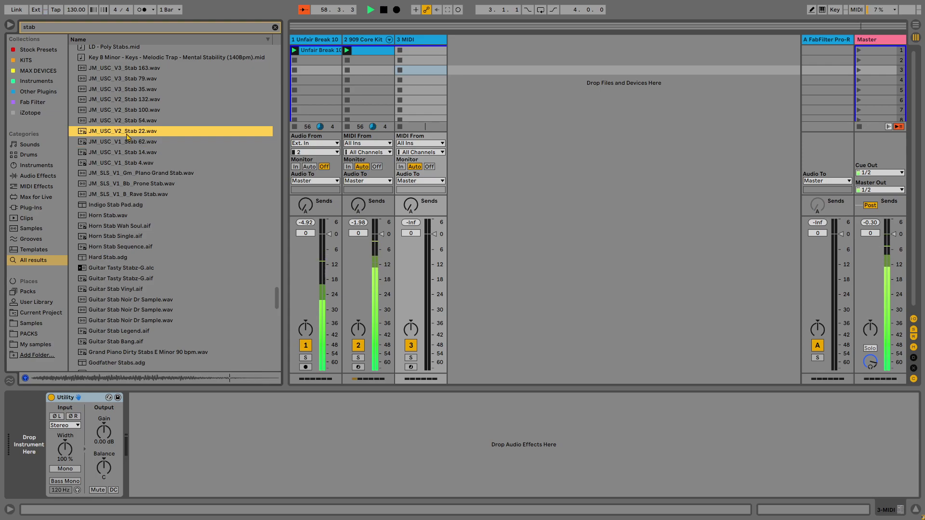
{"action": "left_click", "coordinate": [128, 122]}
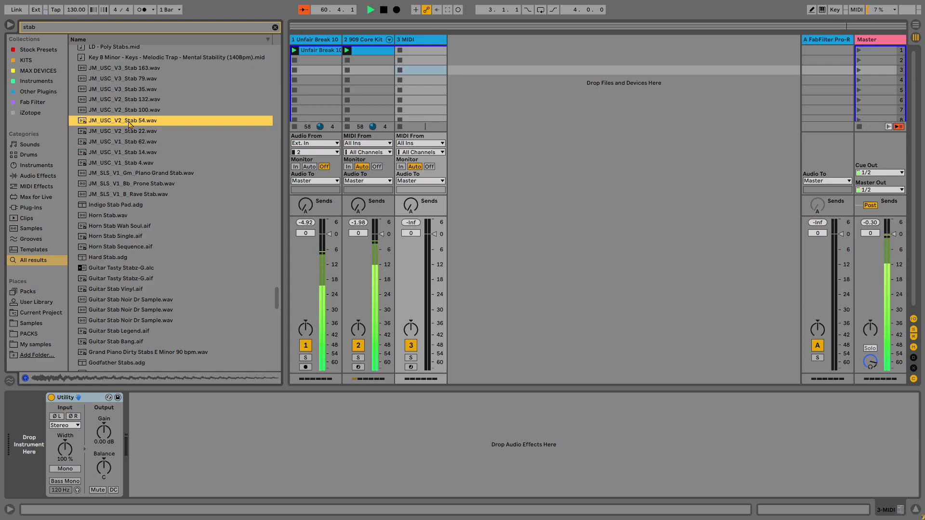
{"action": "double_click", "coordinate": [128, 121]}
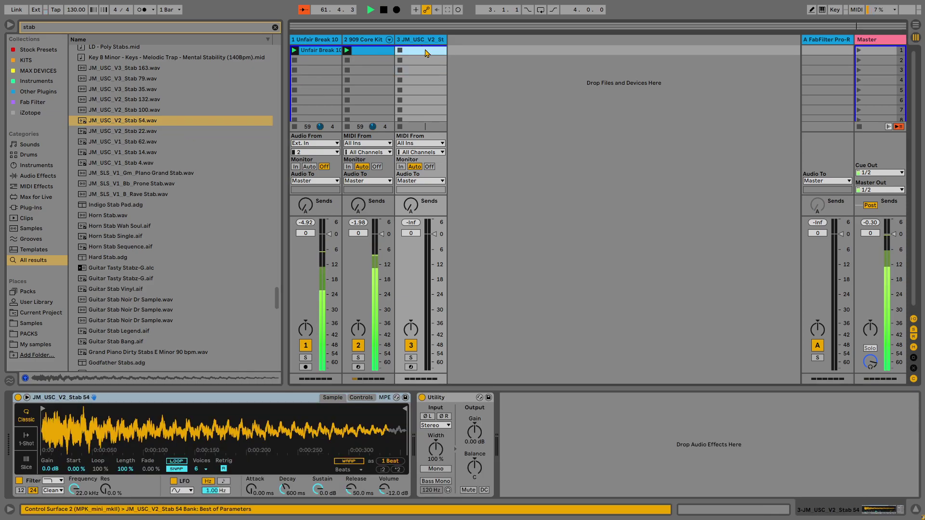
- Create and launch a one-bar stab clip with C3 eighth notes at 1.1.1 and 1.2.2 and a C3 sixteenth at 1.1.4
{"action": "double_click", "coordinate": [407, 49]}
{"action": "left_click_drag", "start_coordinate": [390, 248], "coordinate": [376, 497]}
{"action": "double_click", "coordinate": [278, 241]}
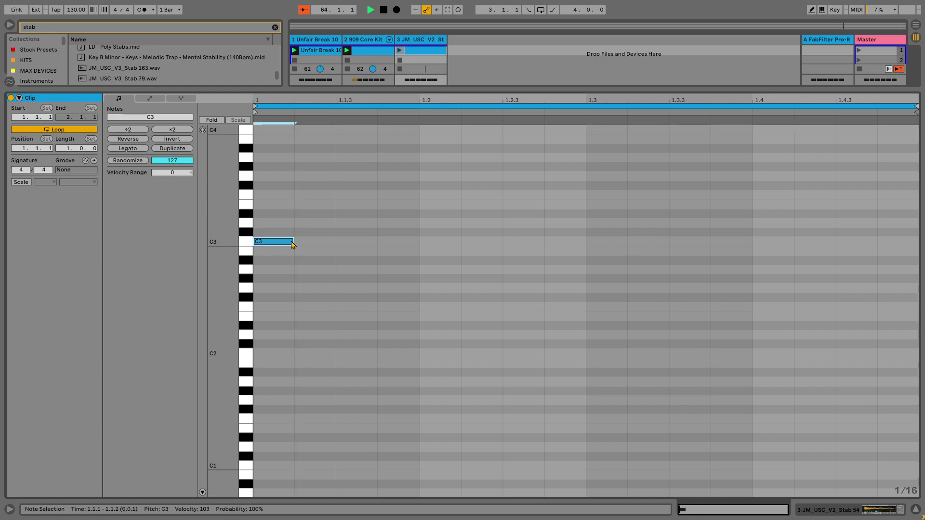
{"action": "left_click_drag", "start_coordinate": [294, 241], "coordinate": [335, 242]}
{"action": "double_click", "coordinate": [399, 242]}
{"action": "left_click", "coordinate": [399, 50]}
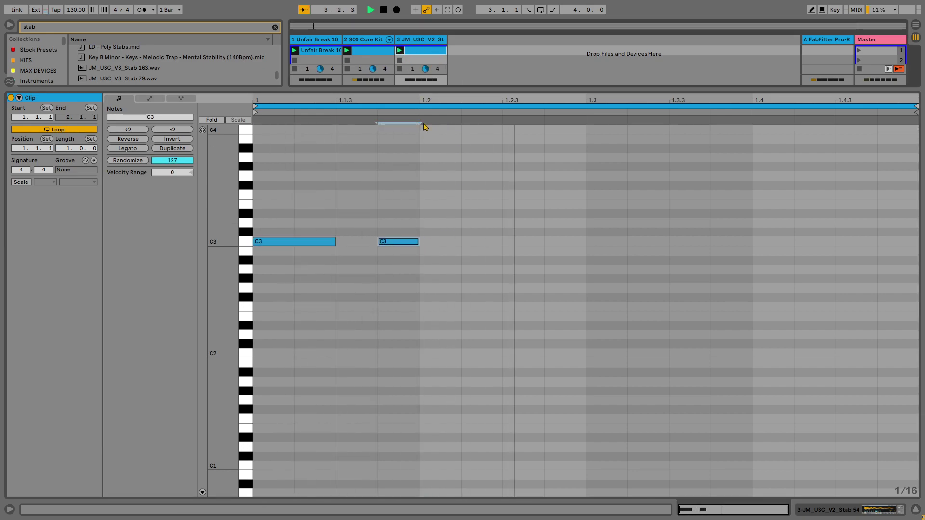
{"action": "double_click", "coordinate": [489, 242]}
{"action": "left_click_drag", "start_coordinate": [502, 242], "coordinate": [543, 242]}
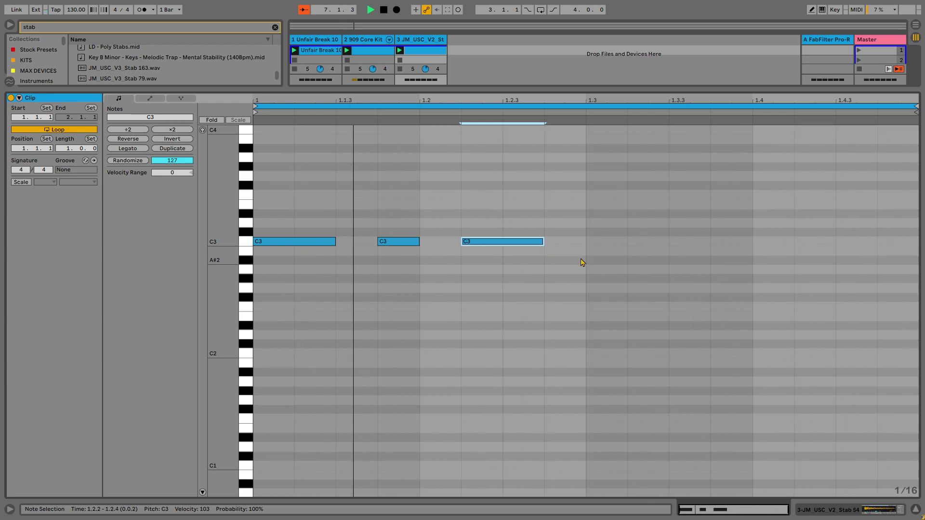
- Add sixteenth-length C#3 stab notes at 1.3 and 1.3.3
{"action": "double_click", "coordinate": [607, 232]}
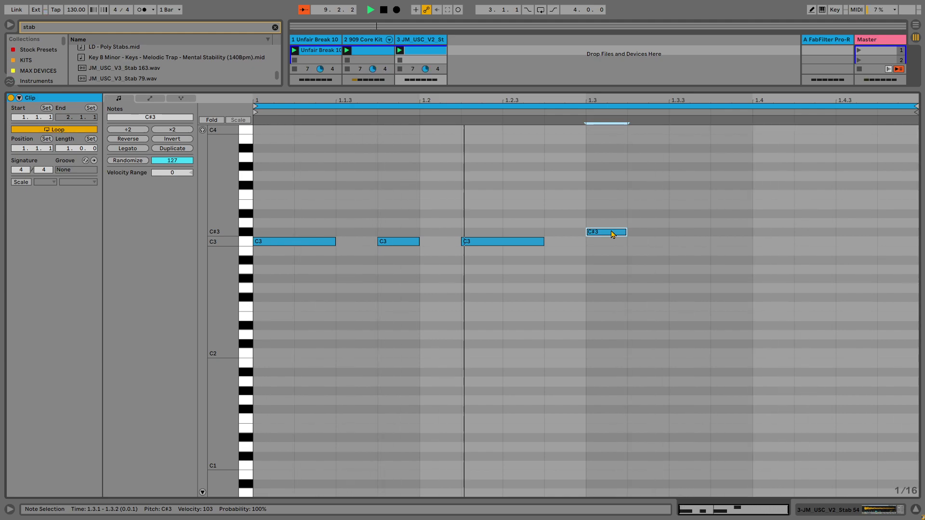
{"action": "left_click", "coordinate": [610, 236]}
{"action": "mouse_move", "coordinate": [610, 236]}
{"action": "left_mouse_down"}
{"action": "mouse_move", "coordinate": [607, 209]}
{"action": "mouse_move", "coordinate": [610, 240]}
{"action": "left_mouse_up"}
{"action": "double_click", "coordinate": [684, 231]}
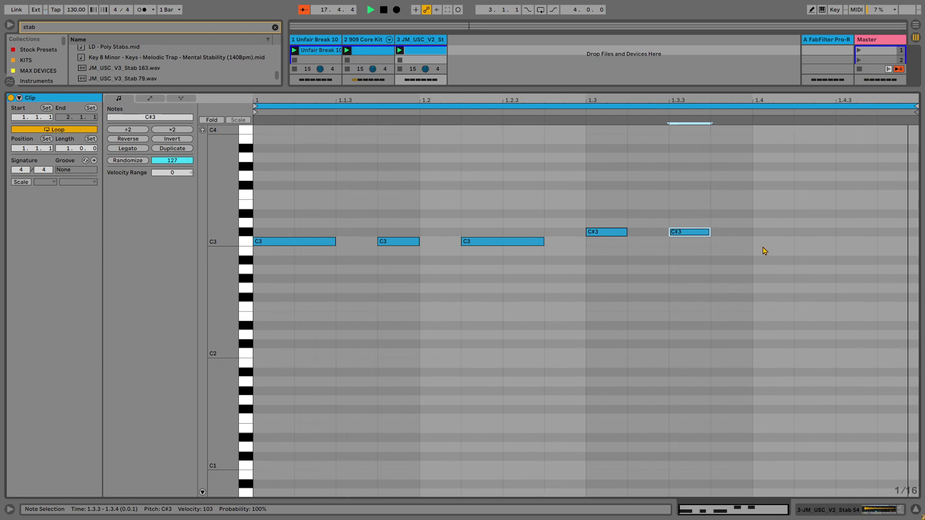
- Finish the stab bar with a B2 eighth note at 1.4 and a B2 sixteenth at 1.4.4
{"action": "double_click", "coordinate": [773, 261]}
{"action": "left_click_drag", "start_coordinate": [786, 266], "coordinate": [836, 251]}
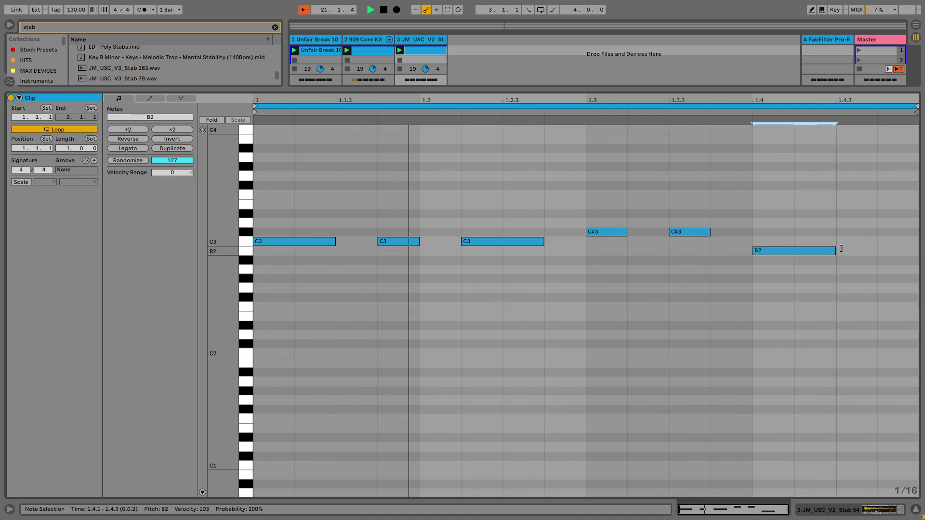
{"action": "double_click", "coordinate": [894, 242]}
{"action": "mouse_move", "coordinate": [894, 245]}
{"action": "left_mouse_down"}
{"action": "mouse_move", "coordinate": [894, 268]}
{"action": "mouse_move", "coordinate": [889, 260]}
{"action": "left_mouse_up"}
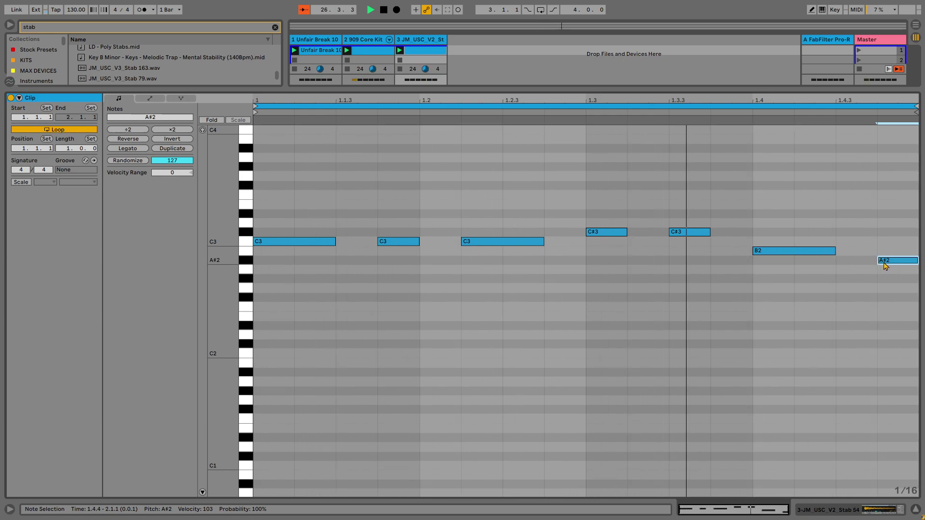
{"action": "left_click_drag", "start_coordinate": [884, 266], "coordinate": [884, 256]}
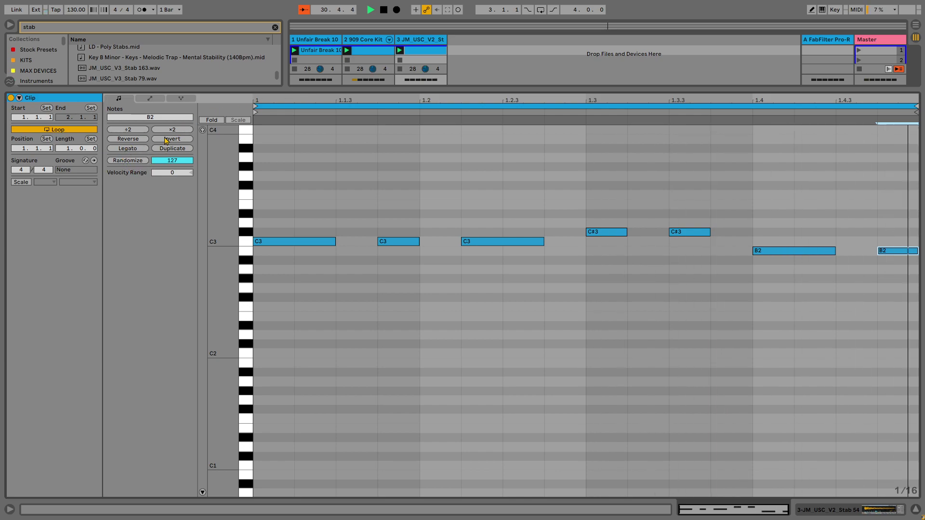
- Duplicate the stab clip's loop with its notes three times to a length of eight bars
{"action": "left_click", "coordinate": [168, 153]}
{"action": "left_click", "coordinate": [168, 152]}
{"action": "left_click", "coordinate": [168, 152]}
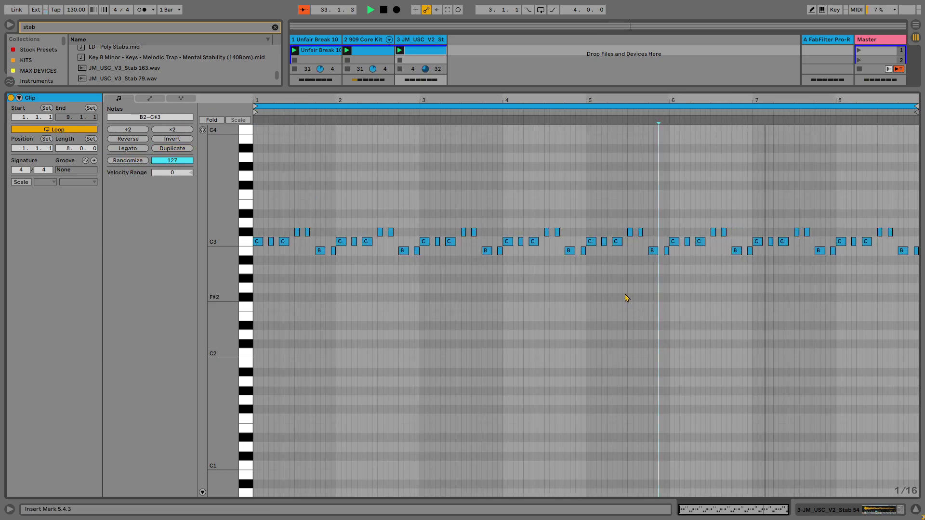
- Undo the last loop duplication of the stab clip and return to the track's mixer and devices
{"action": "key", "text": "ctrl+z"}
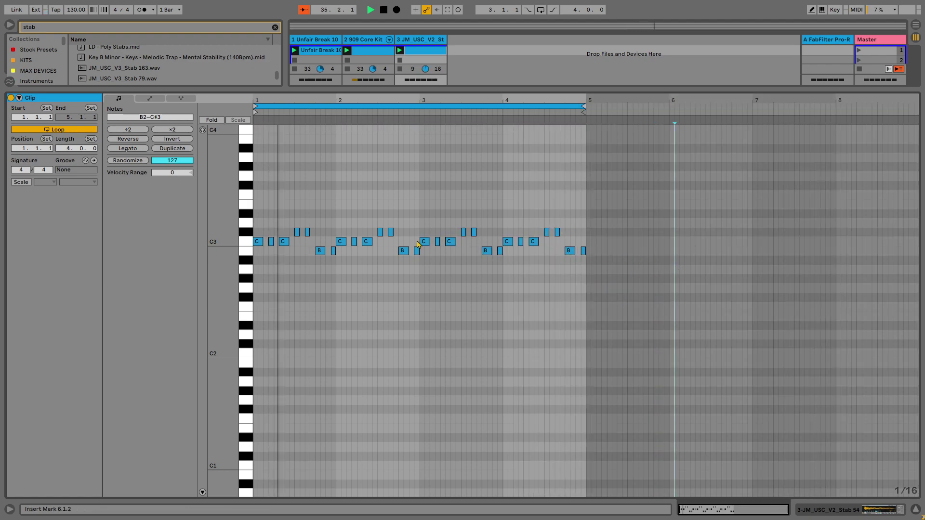
{"action": "scroll", "coordinate": [355, 206], "scroll_direction": "up", "scroll_amount": 3}
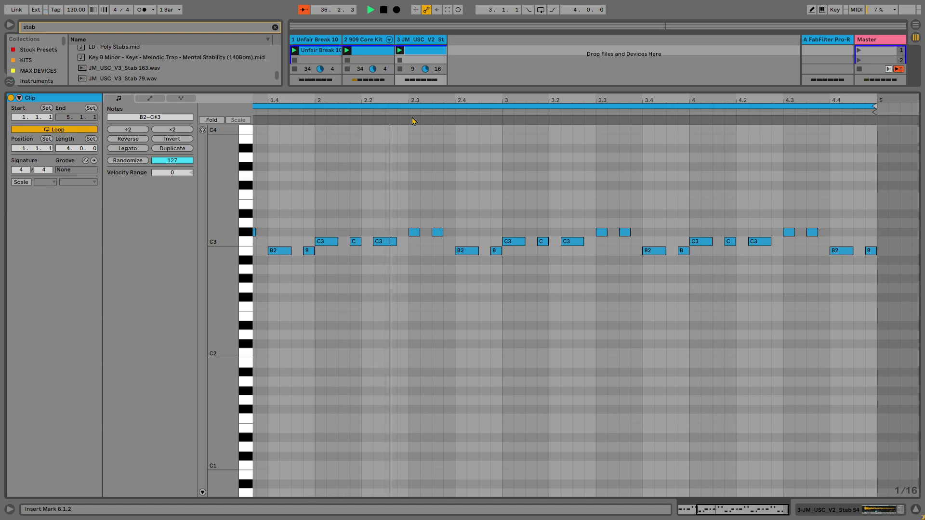
{"action": "left_click", "coordinate": [407, 53]}
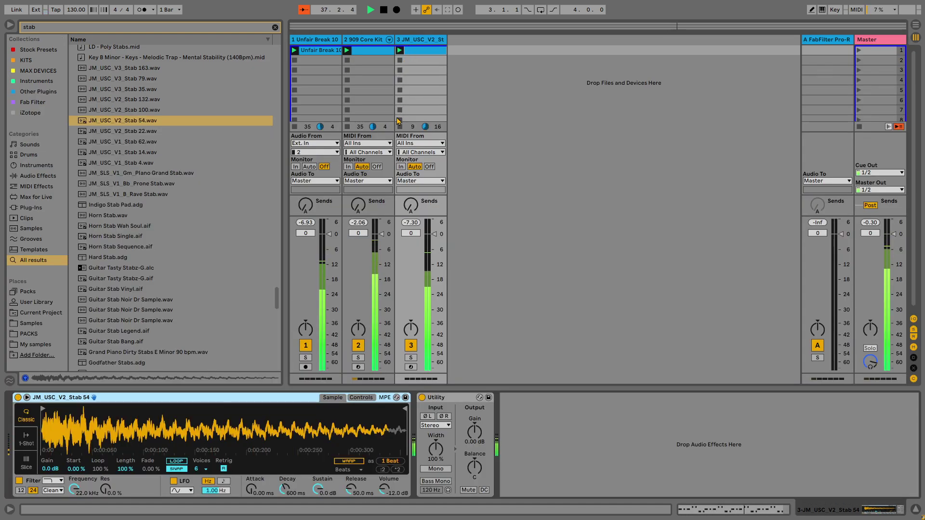
- Add an LFO to the stab track, mapped to the sampler's filter frequency at 0.25 Hz rate, 11% depth and 66% offset
{"action": "key", "text": "ctrl+f"}
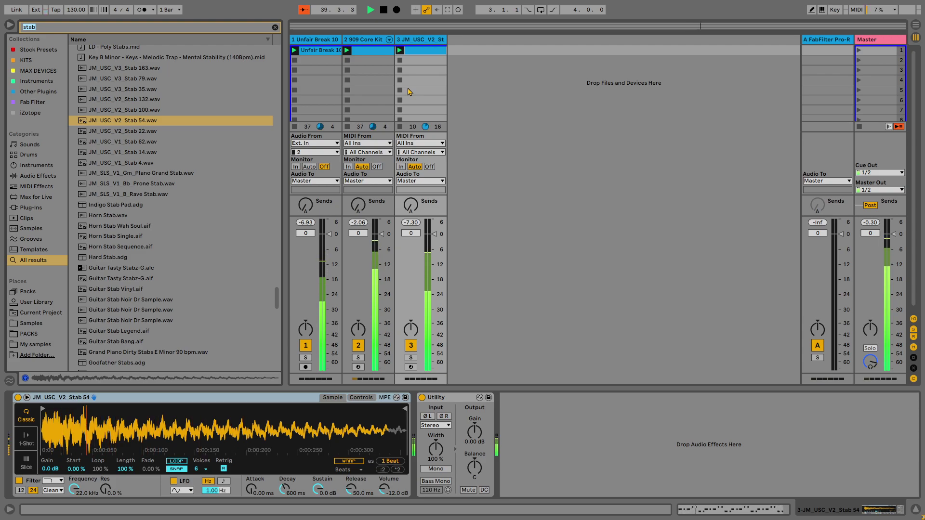
{"action": "type", "text": "lfo"}
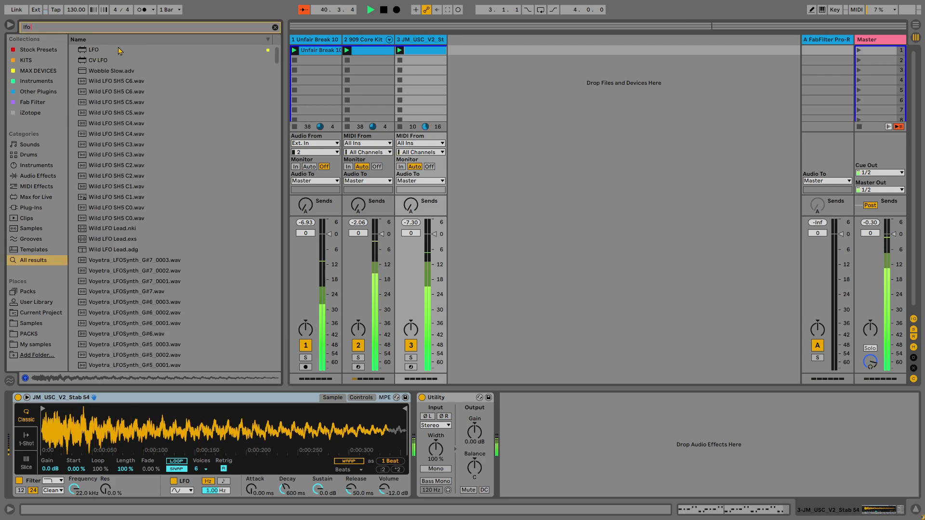
{"action": "double_click", "coordinate": [119, 51]}
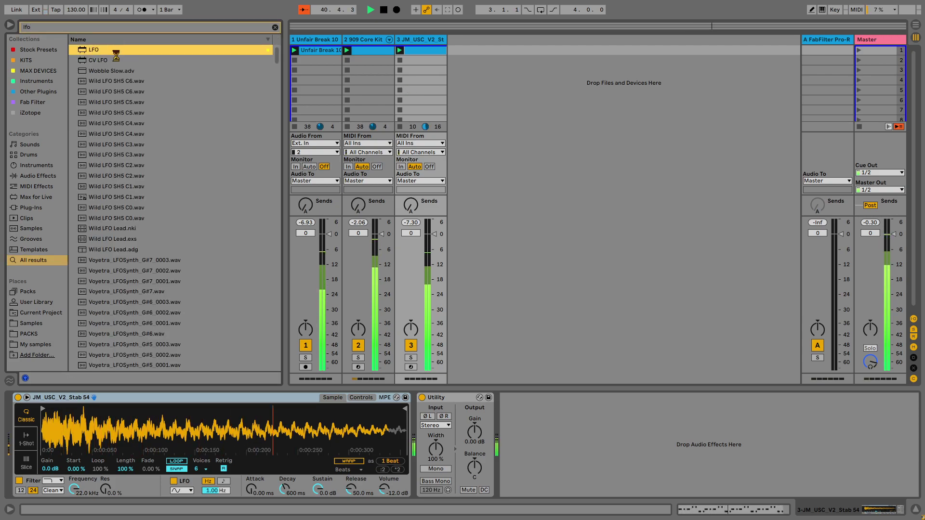
{"action": "left_click", "coordinate": [361, 398]}
{"action": "left_click_drag", "start_coordinate": [514, 480], "coordinate": [514, 501]}
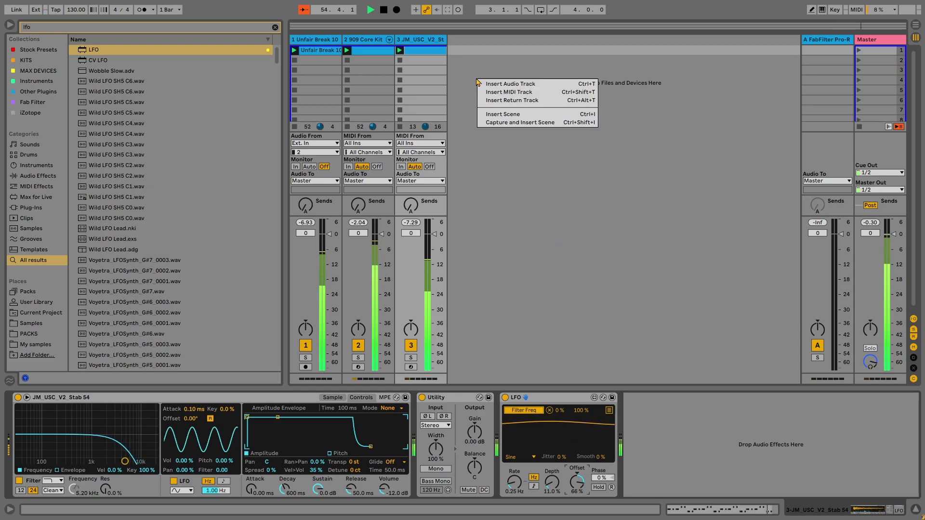
- Insert a new MIDI track after the stab track and search the browser for vox
{"action": "right_click", "coordinate": [477, 82]}
{"action": "left_click", "coordinate": [493, 91]}
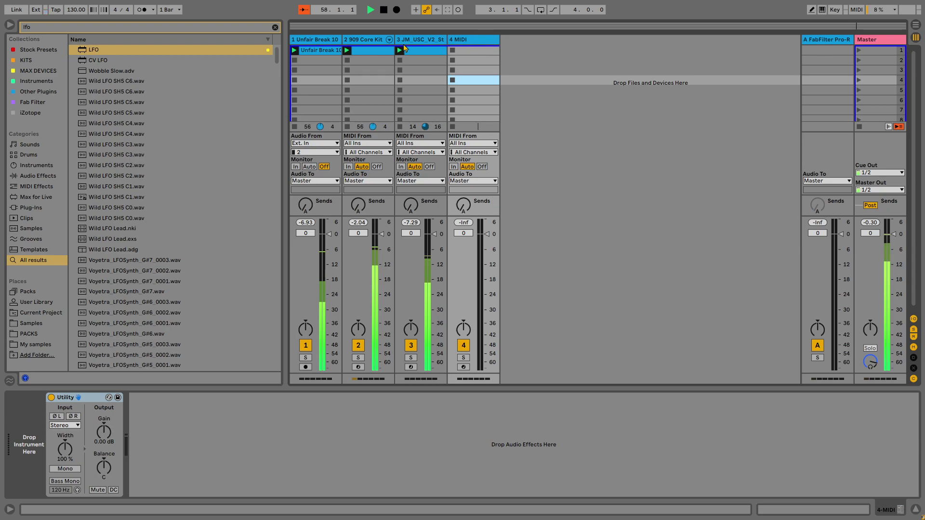
{"action": "left_click", "coordinate": [275, 27]}
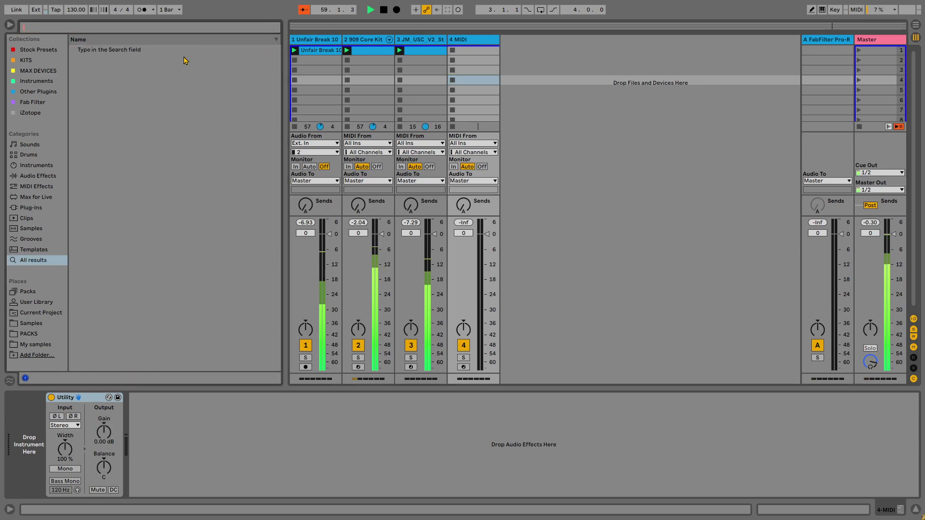
{"action": "type", "text": "vox"}
- Audition several vox samples and load Vox Work Group.aif onto the new MIDI track
{"action": "left_click", "coordinate": [150, 58]}
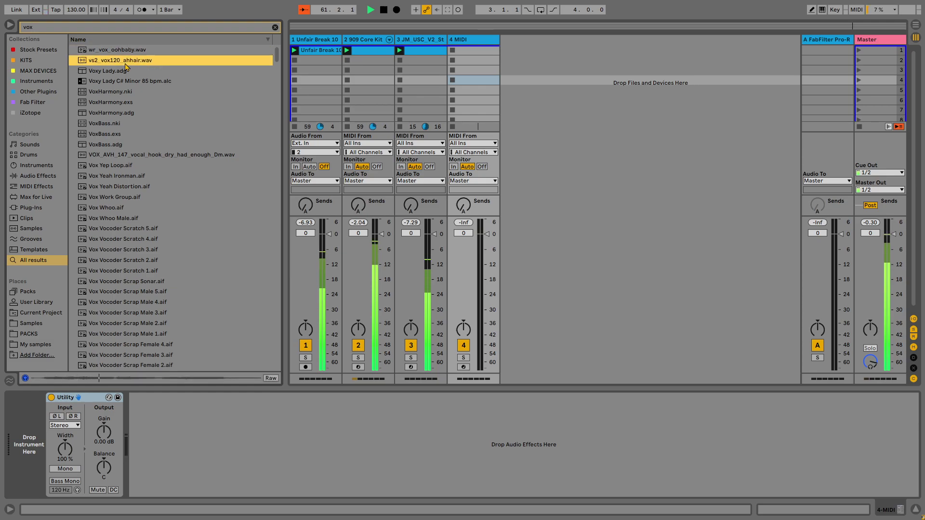
{"action": "left_click", "coordinate": [119, 229]}
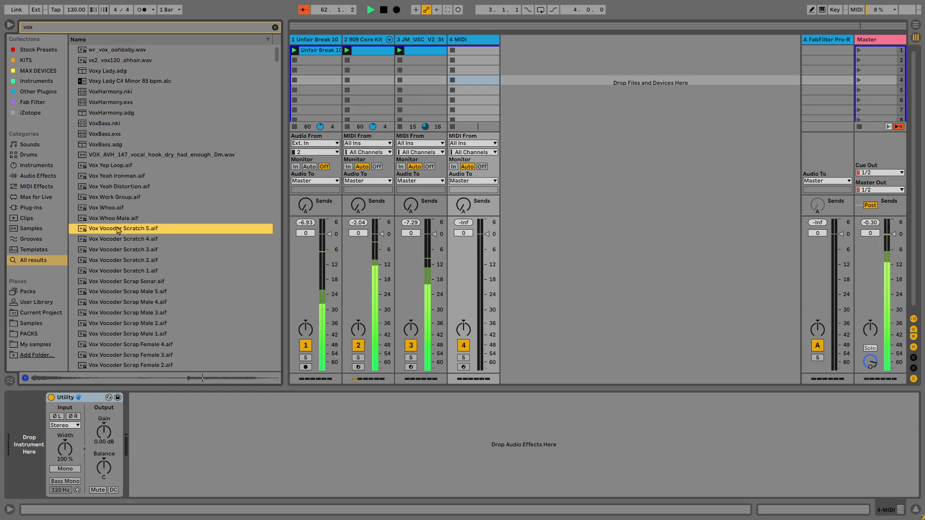
{"action": "left_click", "coordinate": [110, 207]}
{"action": "key", "text": "Up"}
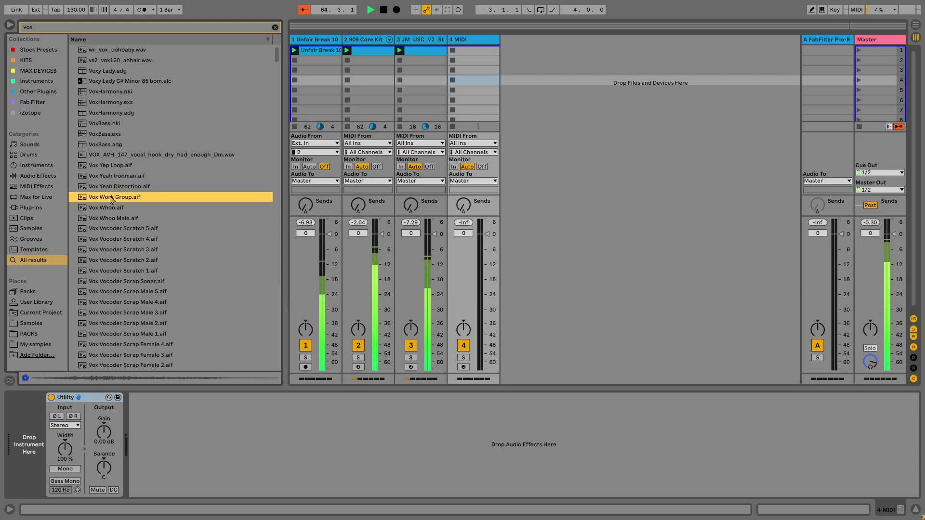
{"action": "double_click", "coordinate": [109, 197]}
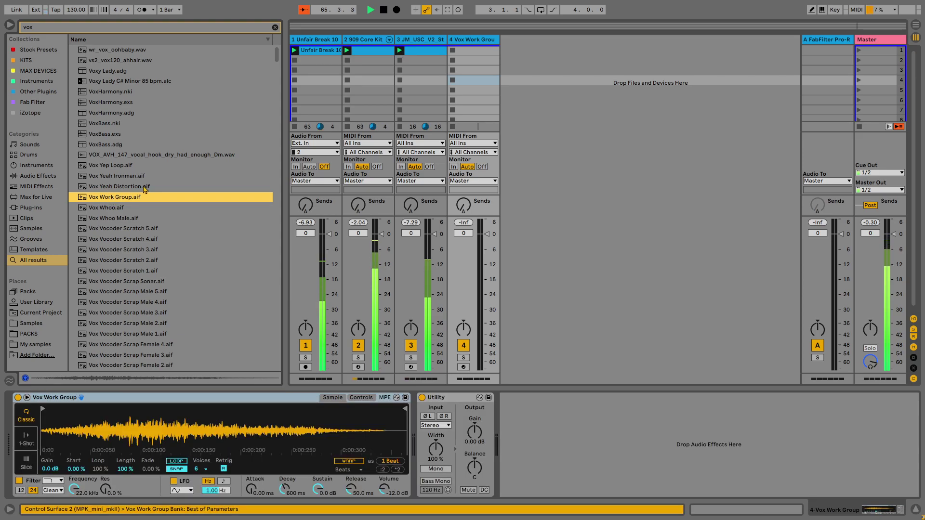
- Create a one-bar clip in the vox track's first slot with a sixteenth-length C3 note at 1.3.2
{"action": "double_click", "coordinate": [480, 51]}
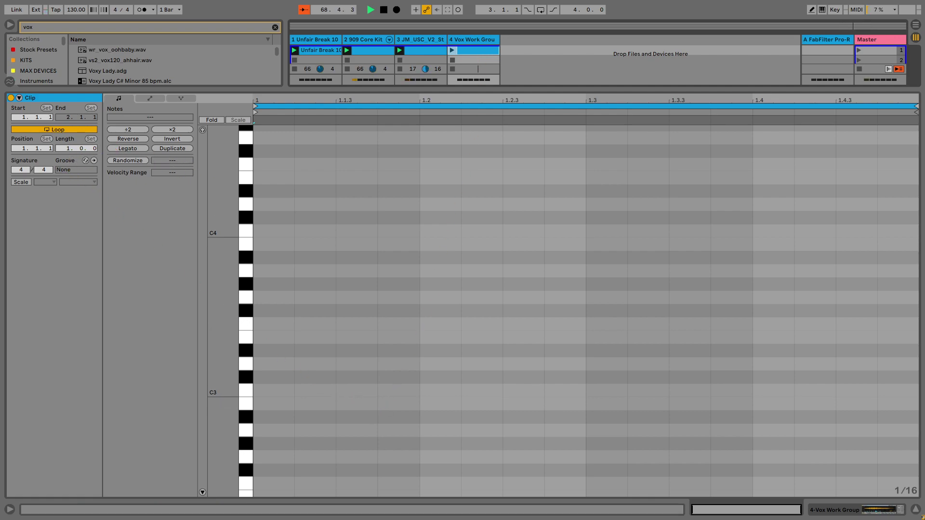
{"action": "key", "text": "z"}
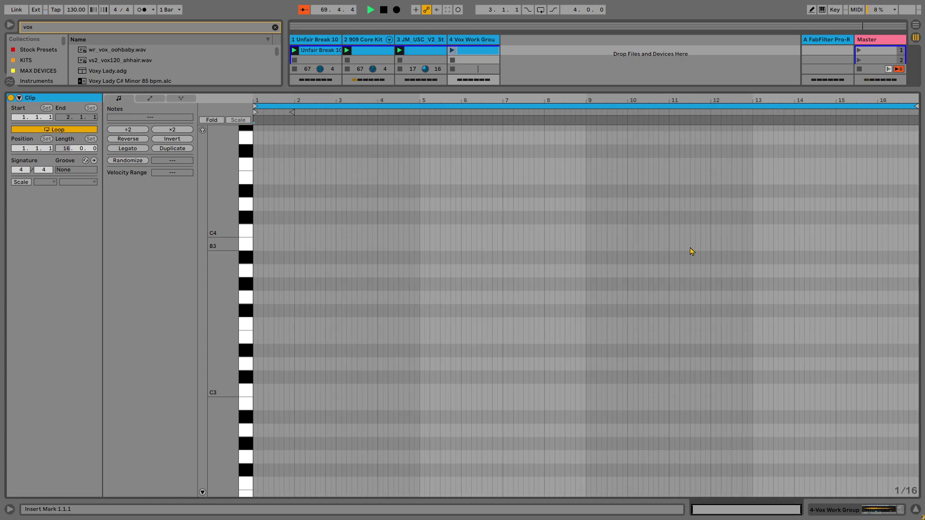
{"action": "left_click_drag", "start_coordinate": [250, 396], "coordinate": [258, 407]}
{"action": "double_click", "coordinate": [277, 398]}
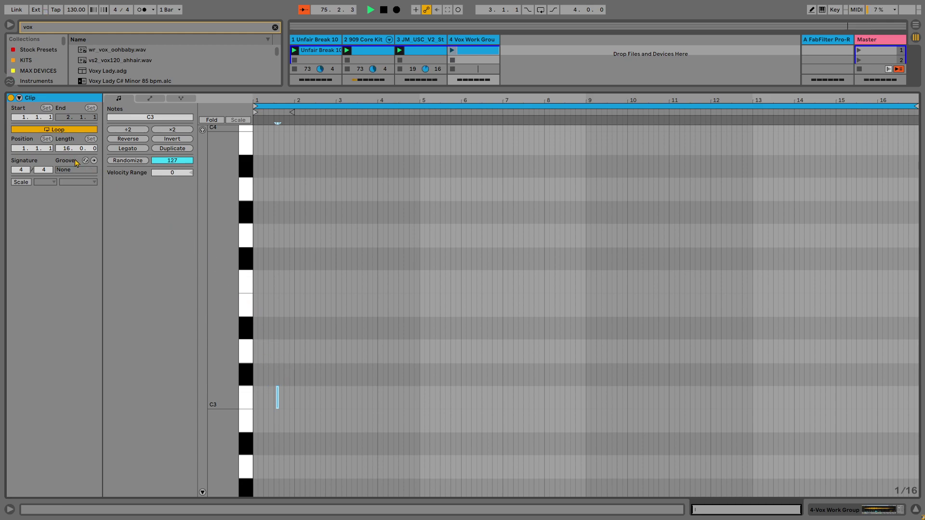
{"action": "key", "text": "ctrl+l"}
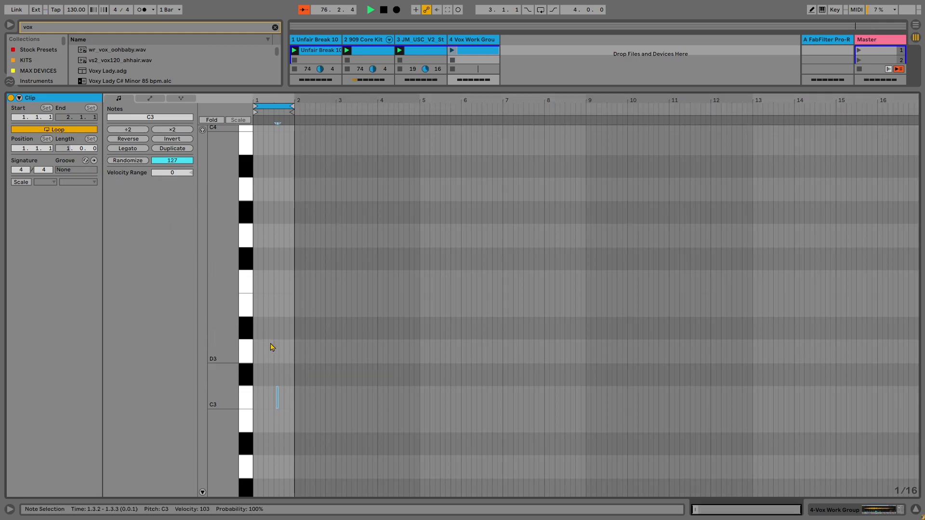
- Move the C3 vox note to 1.4.2 and launch the clip
{"action": "scroll", "coordinate": [270, 343], "scroll_direction": "up", "scroll_amount": 1}
{"action": "scroll", "coordinate": [274, 355], "scroll_direction": "up", "scroll_amount": 5, "text": "ctrl"}
{"action": "left_click_drag", "start_coordinate": [305, 408], "coordinate": [564, 416]}
{"action": "left_click", "coordinate": [457, 55]}
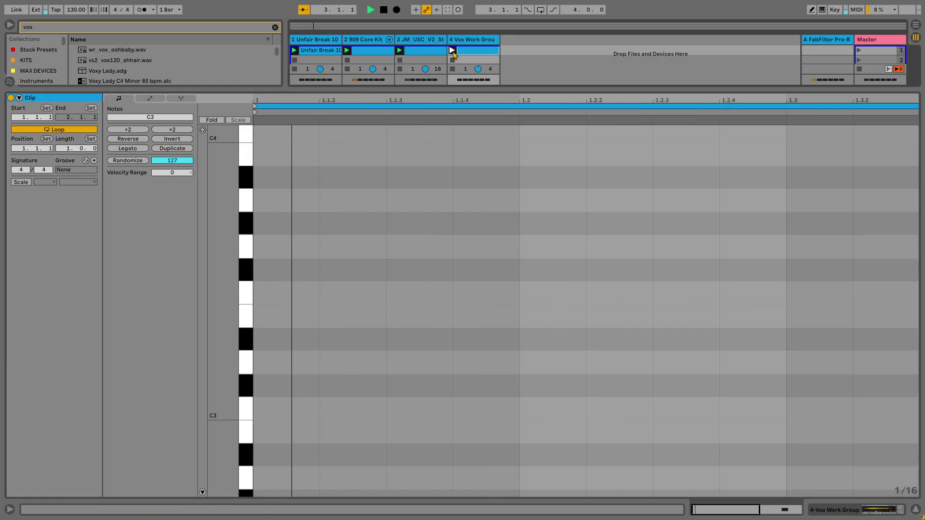
{"action": "scroll", "coordinate": [481, 256], "scroll_direction": "down", "scroll_amount": 2, "text": "ctrl"}
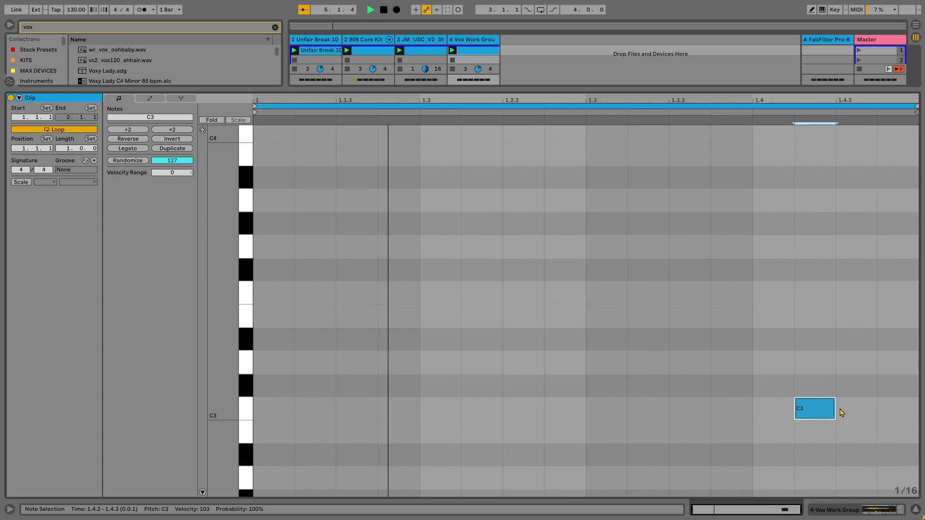
- Try the C3 vox note at 1.4.3, then back at 1.4.2 lengthened to the end of the bar
{"action": "left_click_drag", "start_coordinate": [825, 413], "coordinate": [863, 416]}
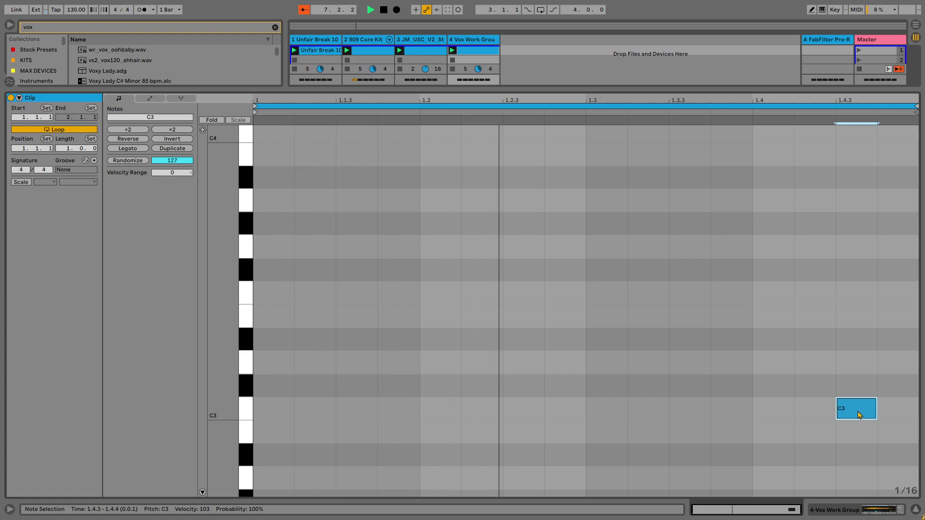
{"action": "left_click_drag", "start_coordinate": [863, 416], "coordinate": [818, 413]}
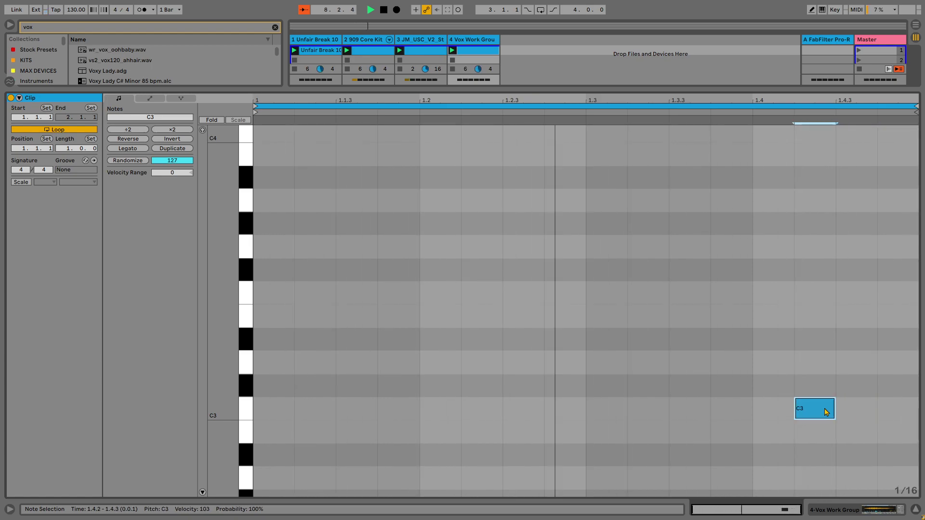
{"action": "key", "text": "shift+Right"}
{"action": "key", "text": "shift+Right"}
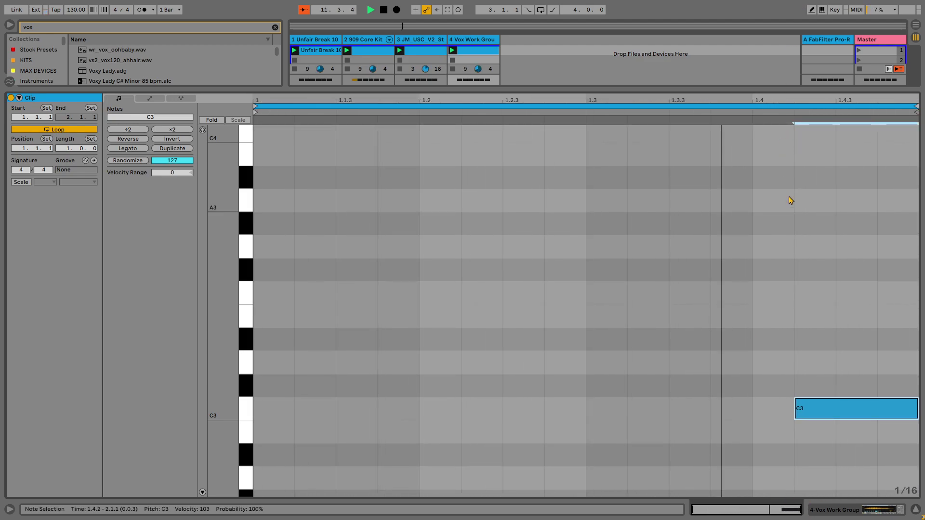
- Replace the long vox note with a sixteenth-length C3 note at 1.4.3
{"action": "double_click", "coordinate": [850, 410]}
{"action": "double_click", "coordinate": [851, 410]}
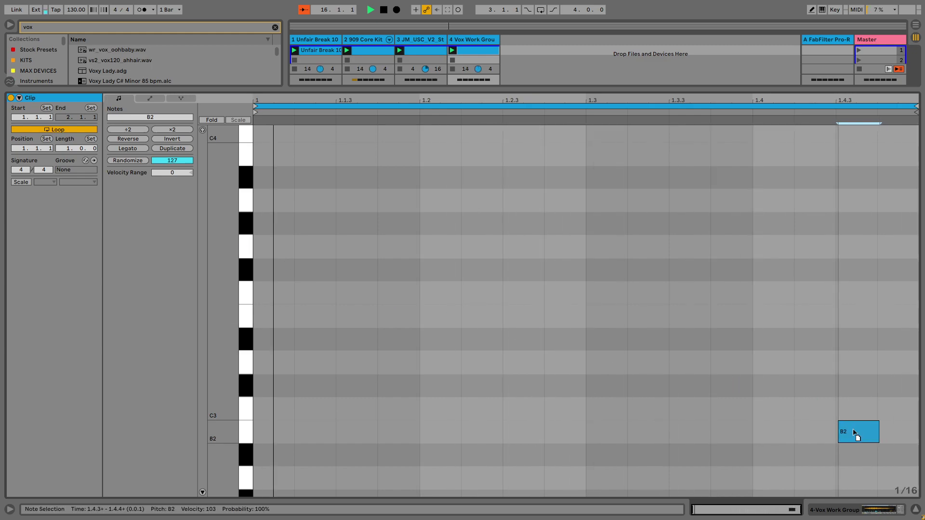
{"action": "mouse_move", "coordinate": [852, 409]}
{"action": "left_mouse_down"}
{"action": "mouse_move", "coordinate": [447, 413]}
{"action": "mouse_move", "coordinate": [846, 410]}
{"action": "left_mouse_up"}
{"action": "left_click_drag", "start_coordinate": [827, 320], "coordinate": [875, 462]}
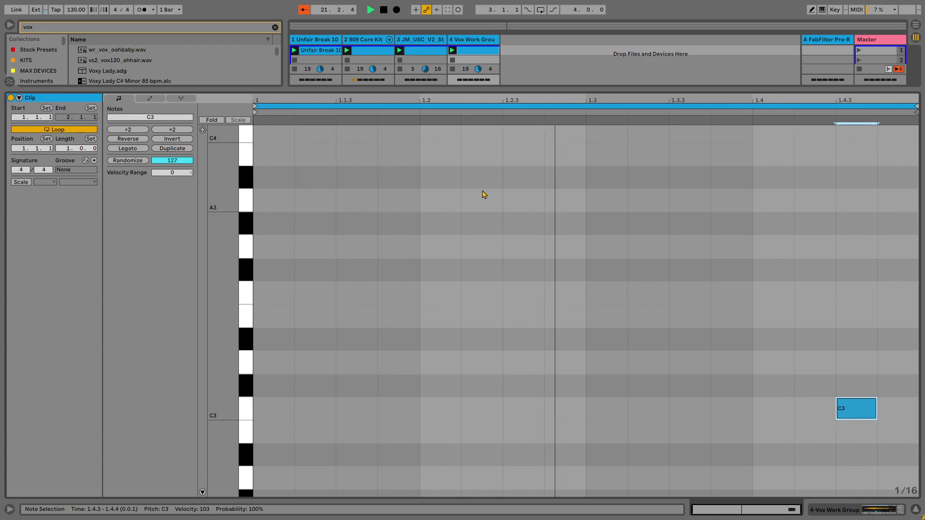
- Raise the 909 Core Kit's send to the FabFilter Pro-R return and briefly solo the return to hear the reverb
{"action": "left_click", "coordinate": [496, 80]}
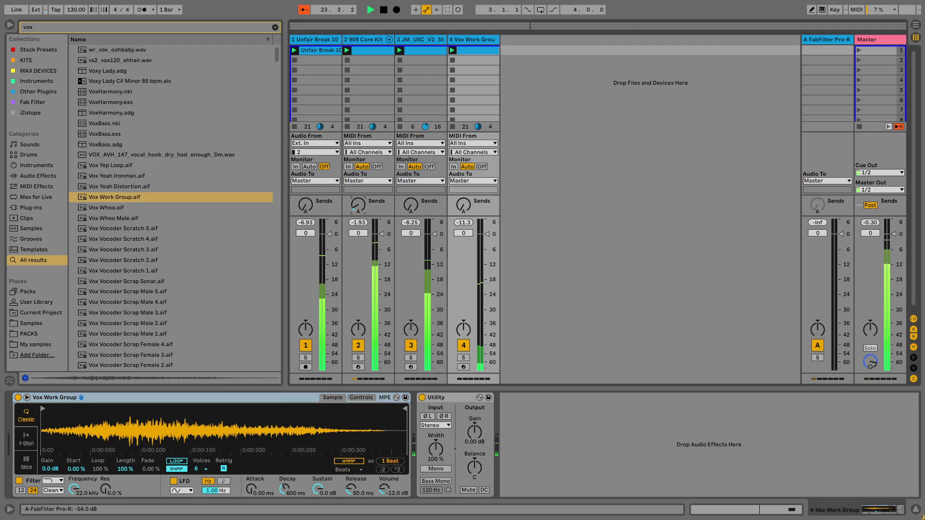
{"action": "left_click_drag", "start_coordinate": [358, 204], "coordinate": [357, 190]}
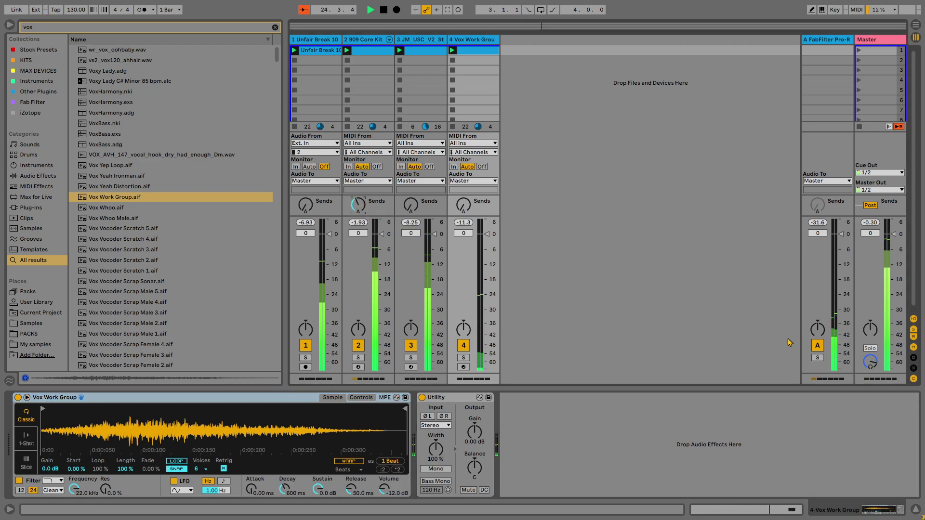
{"action": "left_click", "coordinate": [818, 358]}
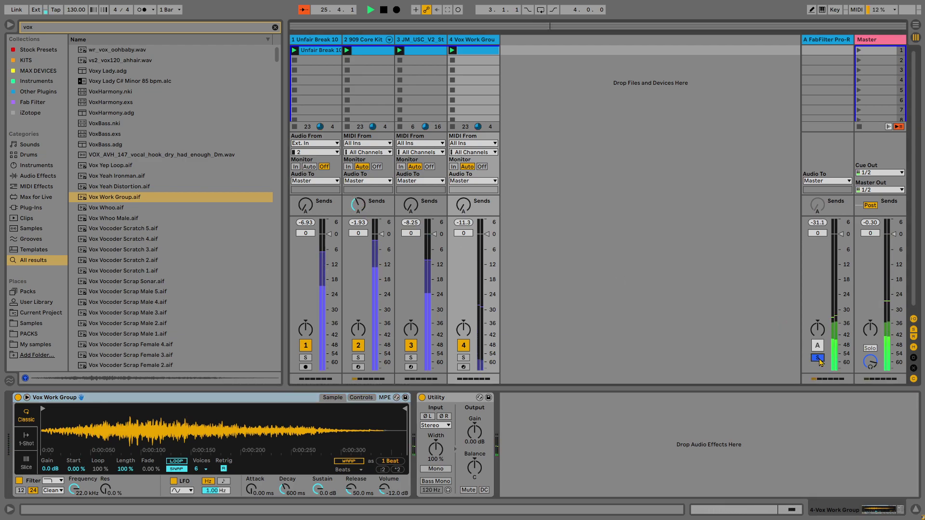
{"action": "left_click", "coordinate": [817, 357]}
{"action": "left_click_drag", "start_coordinate": [464, 205], "coordinate": [447, 217]}
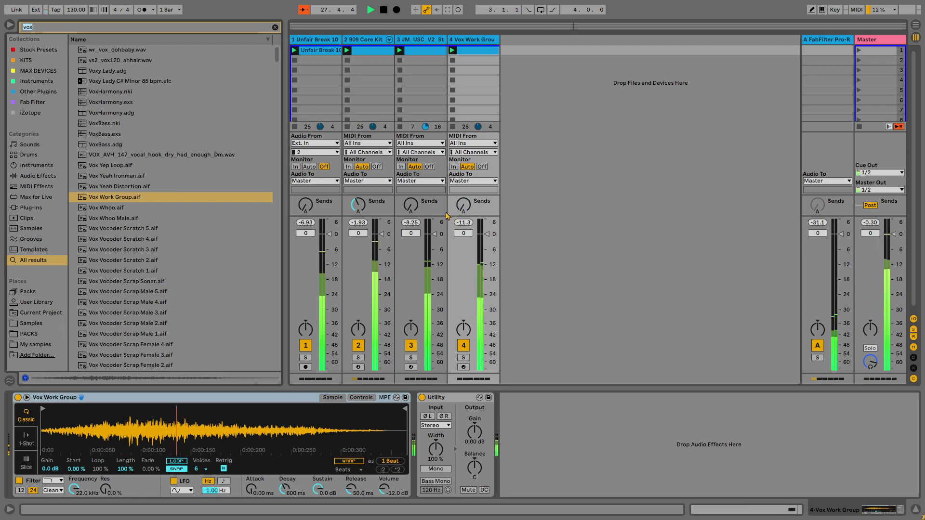
- Set the vox clip's loop length to four bars and restart playback
{"action": "type", "text": "rewver"}
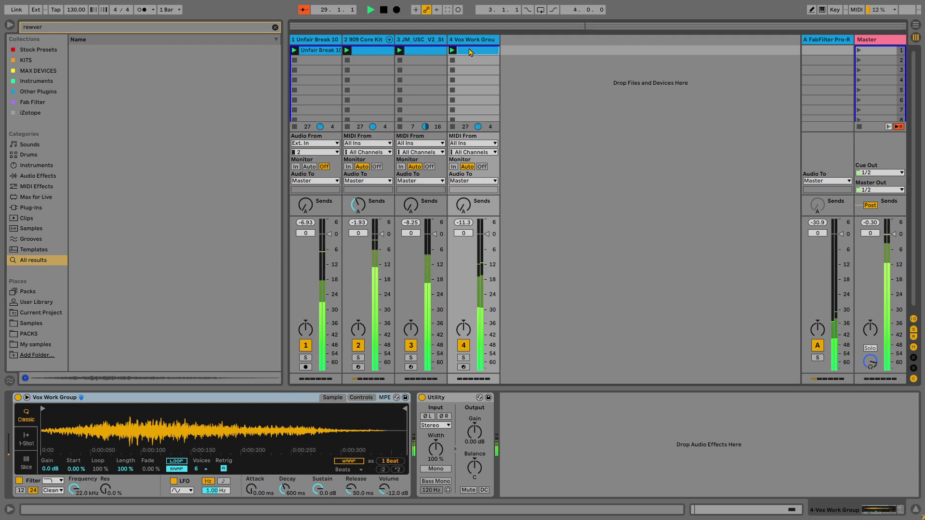
{"action": "double_click", "coordinate": [470, 52]}
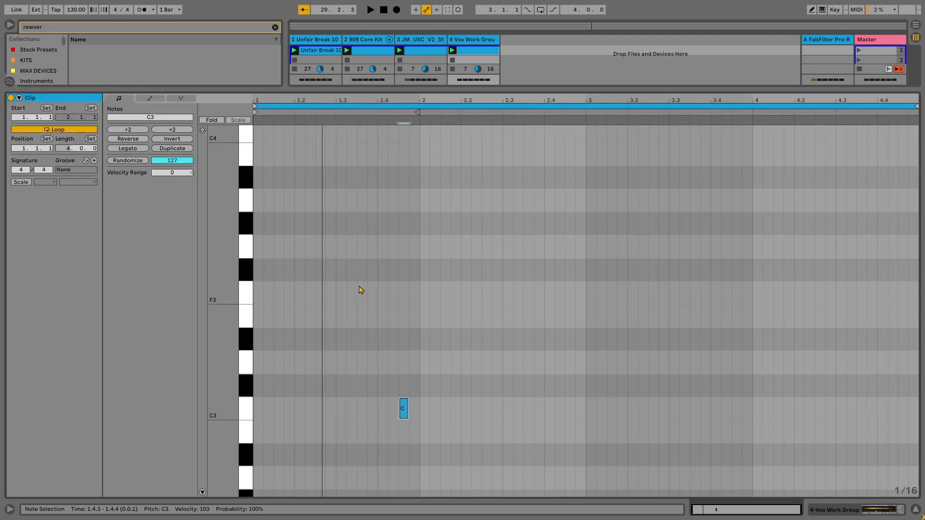
{"action": "key", "text": "space"}
{"action": "key", "text": "shift+Tab"}
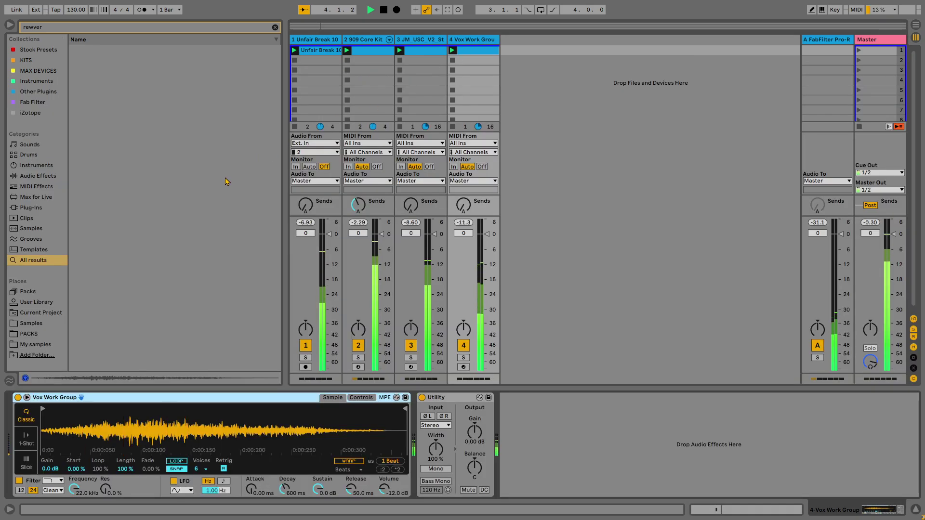
- Find the Reverb effect, add it to the vox track, and turn off that track's Utility device
{"action": "key", "text": "space"}
{"action": "left_click", "coordinate": [55, 28]}
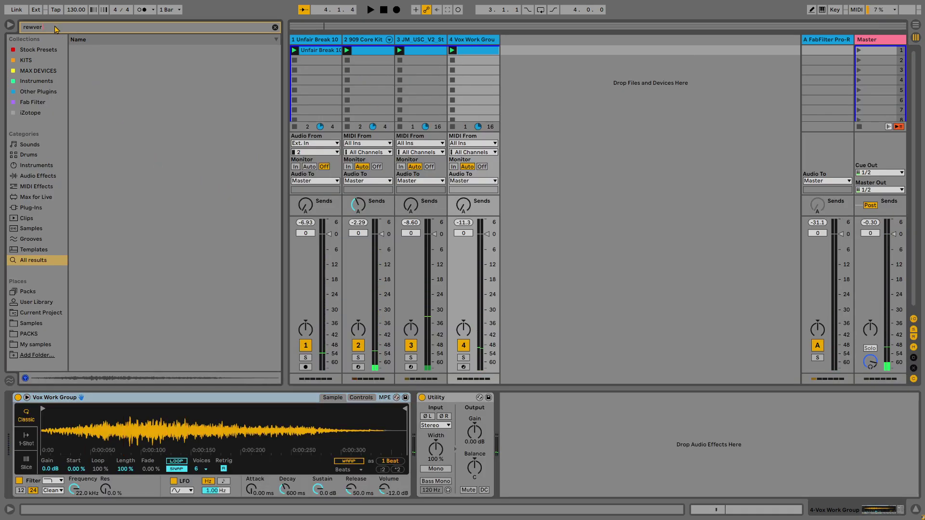
{"action": "type", "text": "rewv"}
{"action": "key", "text": "BackSpace"}
{"action": "key", "text": "BackSpace"}
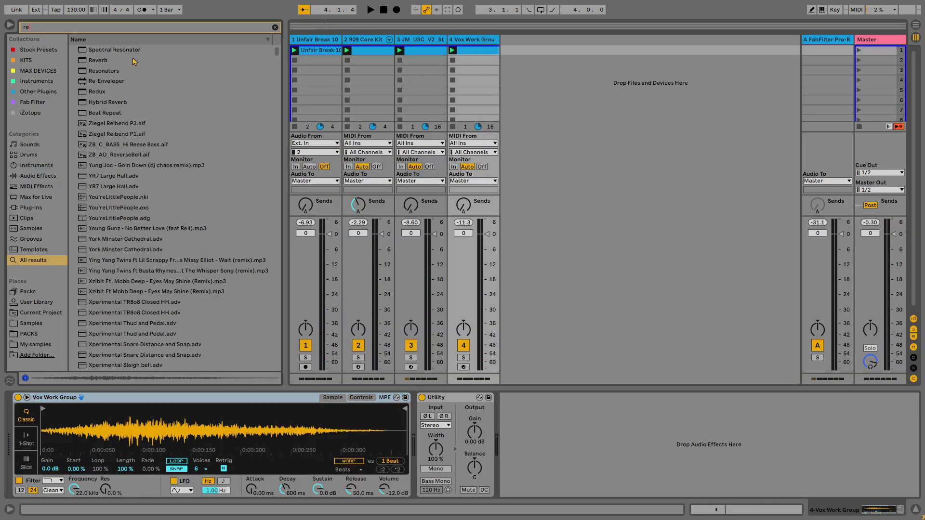
{"action": "double_click", "coordinate": [98, 61]}
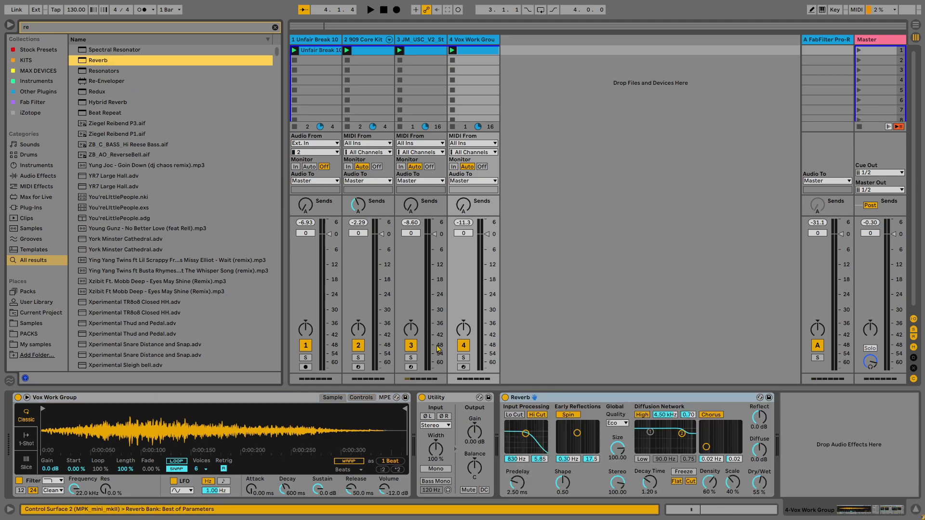
{"action": "left_click", "coordinate": [424, 398]}
{"action": "key", "text": "space"}
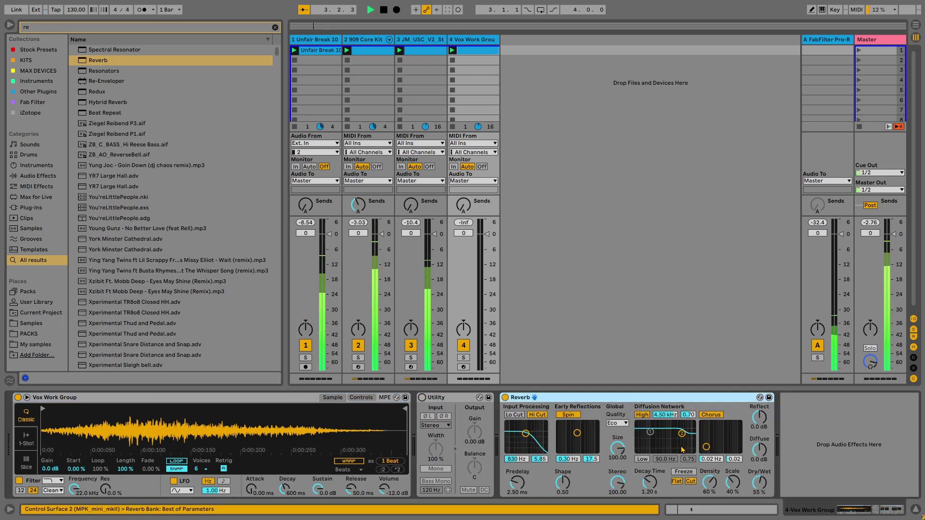
- Set the vox Reverb to 4.34 s decay, 33% dry/wet and High quality, and briefly solo the vox track
{"action": "left_click_drag", "start_coordinate": [649, 482], "coordinate": [649, 469]}
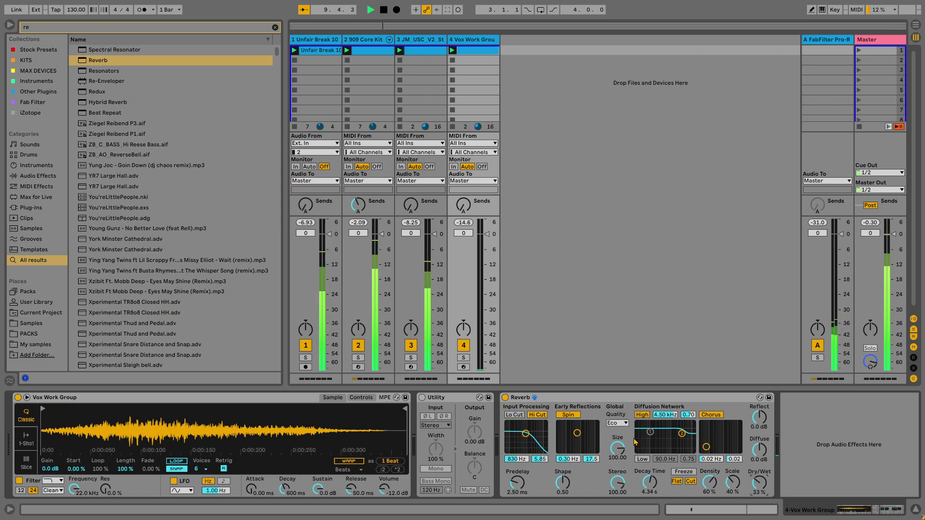
{"action": "left_click", "coordinate": [618, 423]}
{"action": "left_click", "coordinate": [621, 447]}
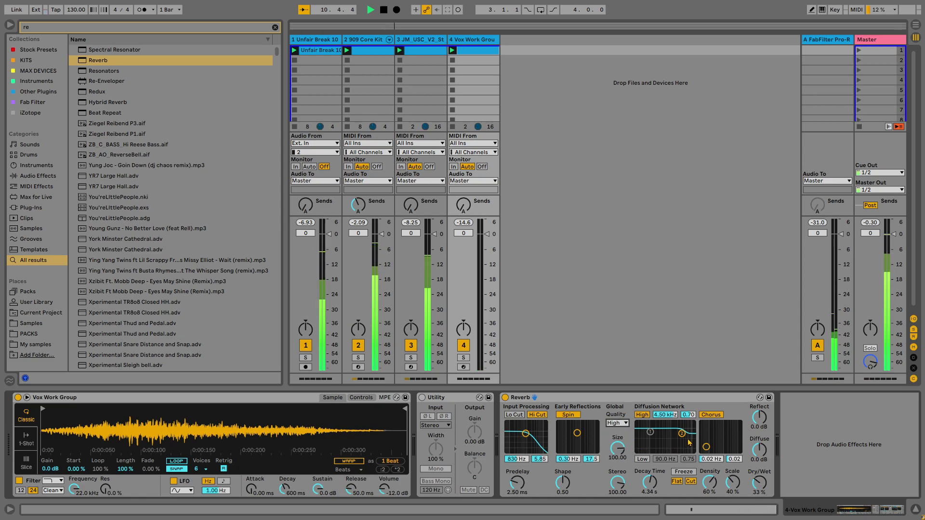
{"action": "left_click", "coordinate": [464, 358]}
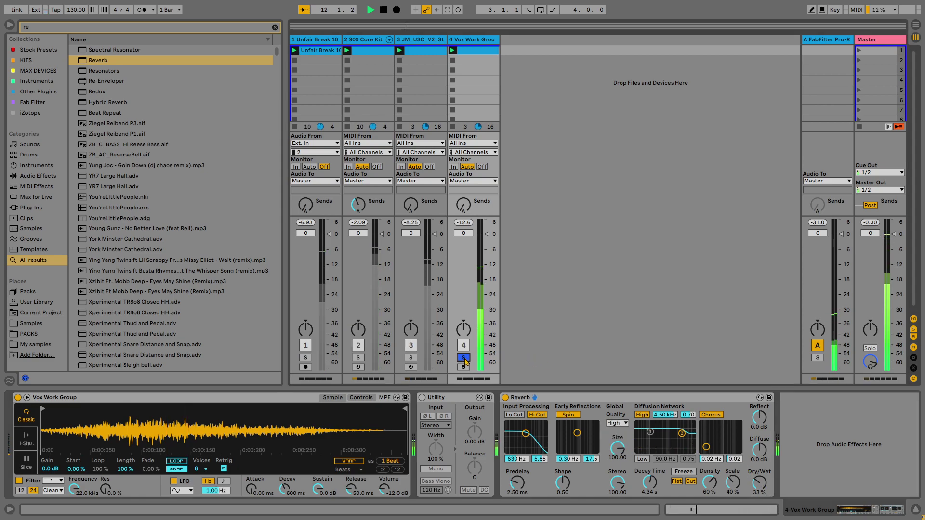
{"action": "left_click", "coordinate": [464, 358]}
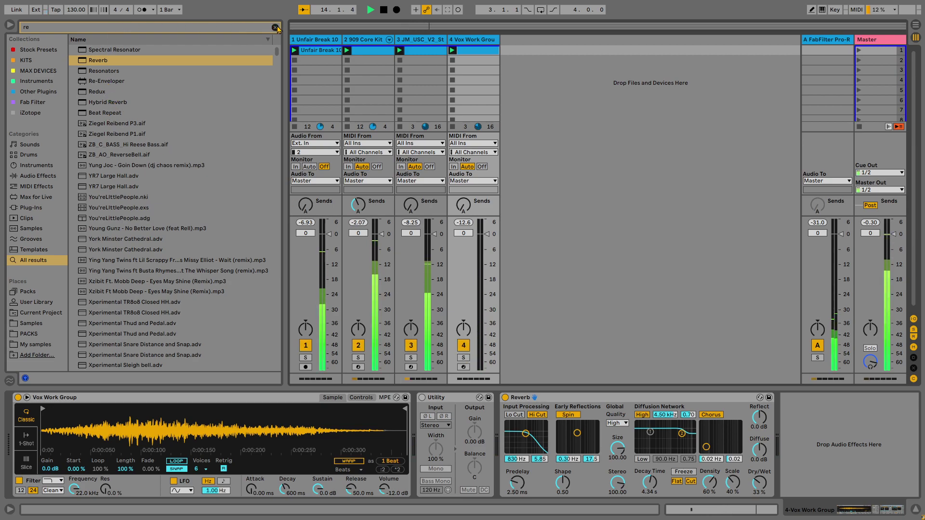
- Replace the browser search with "pad" and look through the resulting sounds
{"action": "left_click", "coordinate": [278, 28]}
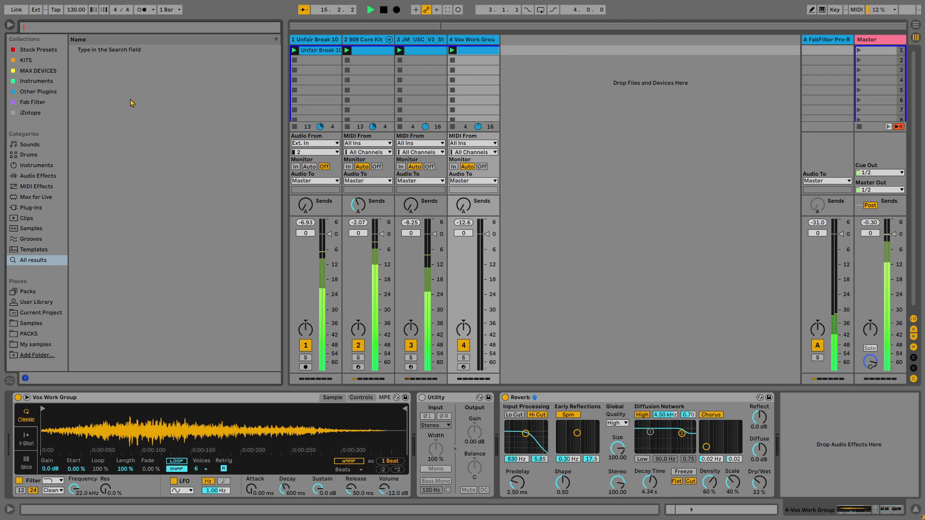
{"action": "type", "text": "pad"}
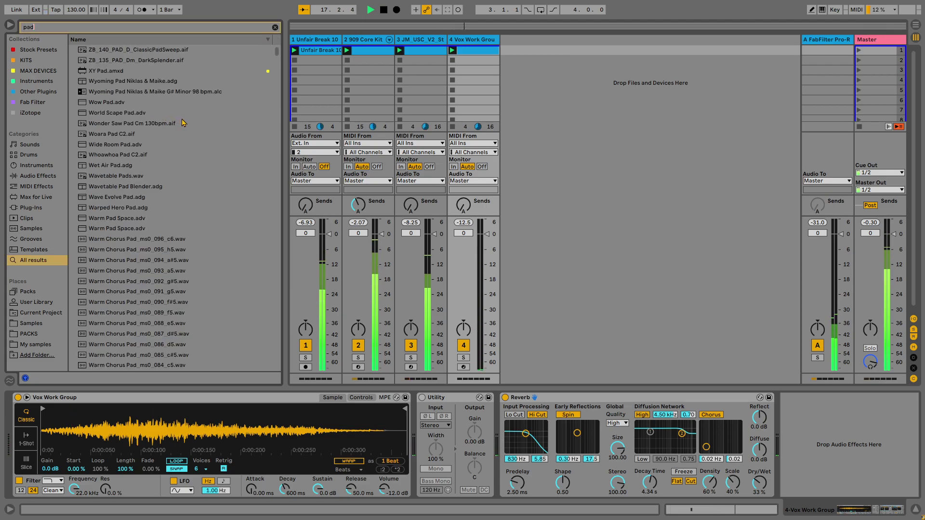
{"action": "key", "text": "BackSpace"}
{"action": "key", "text": "BackSpace"}
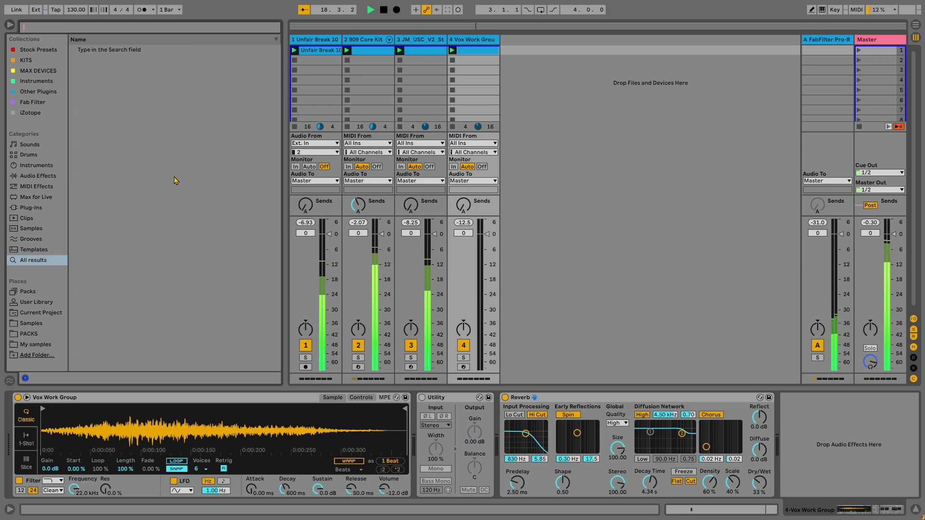
{"action": "type", "text": "pad"}
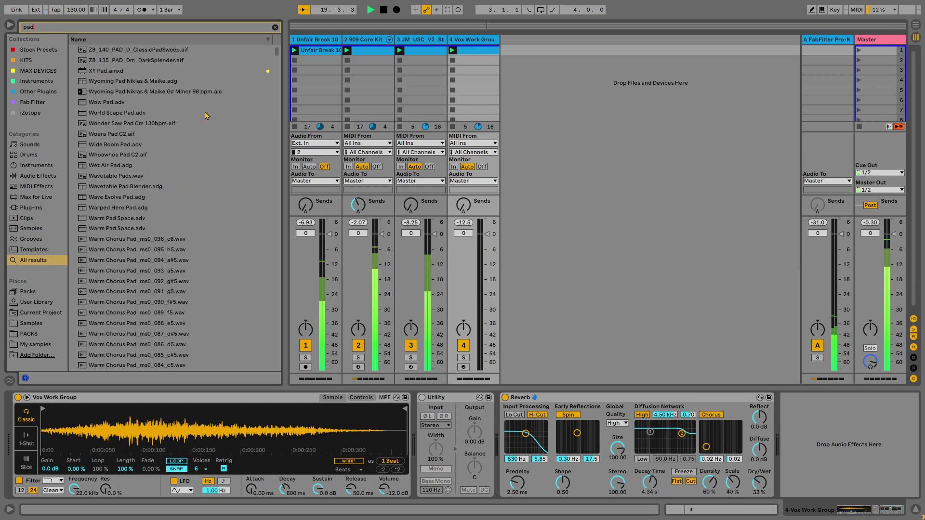
{"action": "key", "text": "Down"}
{"action": "key", "text": "Up"}
{"action": "scroll", "coordinate": [163, 235], "scroll_direction": "down", "scroll_amount": 3}
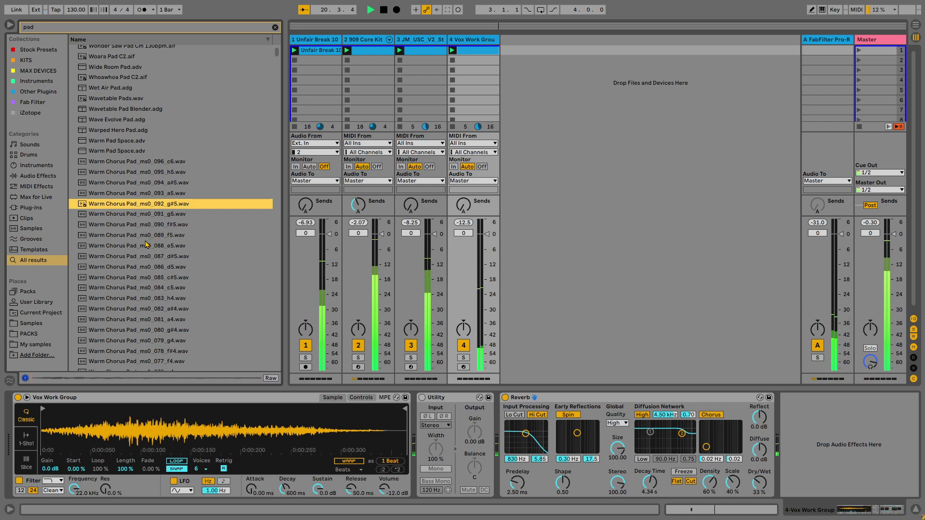
- Preview Warm Chorus Pad samples from the higher to the lower notes, stop playback, and preview WAIL PAD 7.wav
{"action": "left_click", "coordinate": [124, 172]}
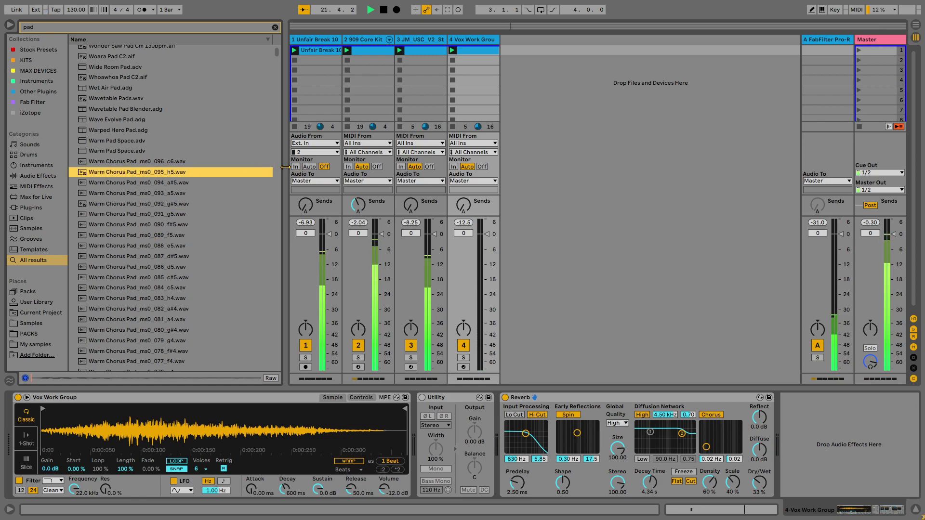
{"action": "scroll", "coordinate": [141, 207], "scroll_direction": "down", "scroll_amount": 3}
{"action": "scroll", "coordinate": [141, 207], "scroll_direction": "down", "scroll_amount": 4}
{"action": "left_click", "coordinate": [142, 293]}
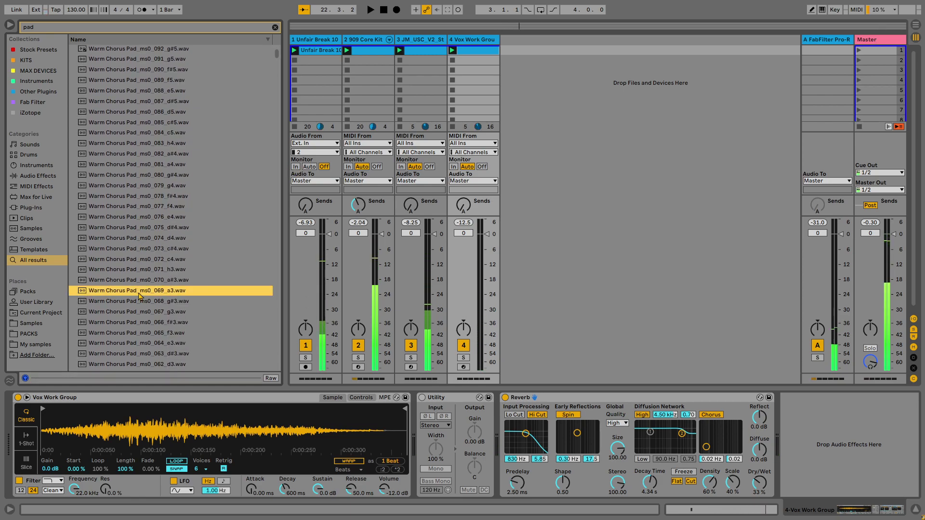
{"action": "scroll", "coordinate": [142, 289], "scroll_direction": "down", "scroll_amount": 4}
{"action": "left_click", "coordinate": [142, 278]}
{"action": "scroll", "coordinate": [142, 278], "scroll_direction": "down", "scroll_amount": 3}
{"action": "left_click", "coordinate": [143, 273]}
{"action": "scroll", "coordinate": [143, 272], "scroll_direction": "down", "scroll_amount": 3}
{"action": "left_click", "coordinate": [144, 270]}
{"action": "scroll", "coordinate": [144, 273], "scroll_direction": "down", "scroll_amount": 3}
{"action": "left_click", "coordinate": [144, 274]}
{"action": "scroll", "coordinate": [144, 273], "scroll_direction": "down", "scroll_amount": 3}
{"action": "left_click", "coordinate": [144, 273]}
{"action": "left_click", "coordinate": [143, 219]}
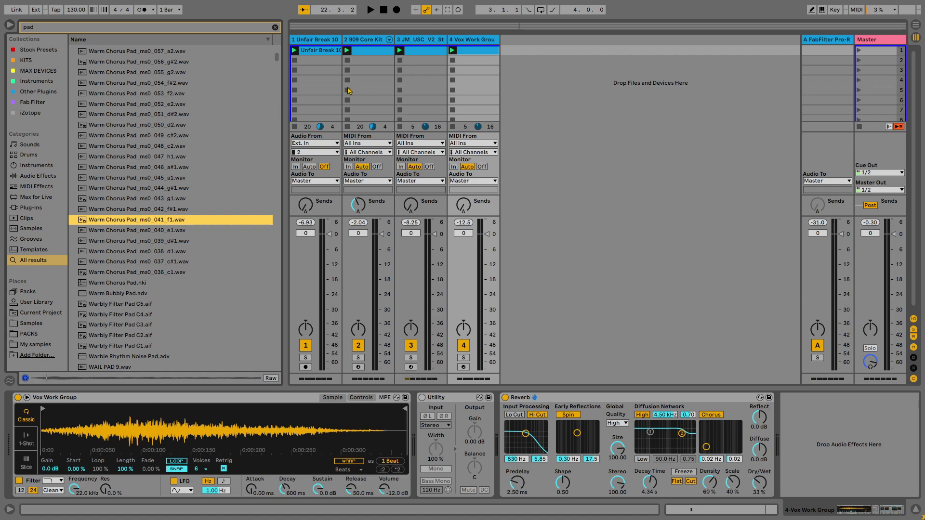
{"action": "scroll", "coordinate": [135, 308], "scroll_direction": "down", "scroll_amount": 3}
{"action": "left_click", "coordinate": [133, 311]}
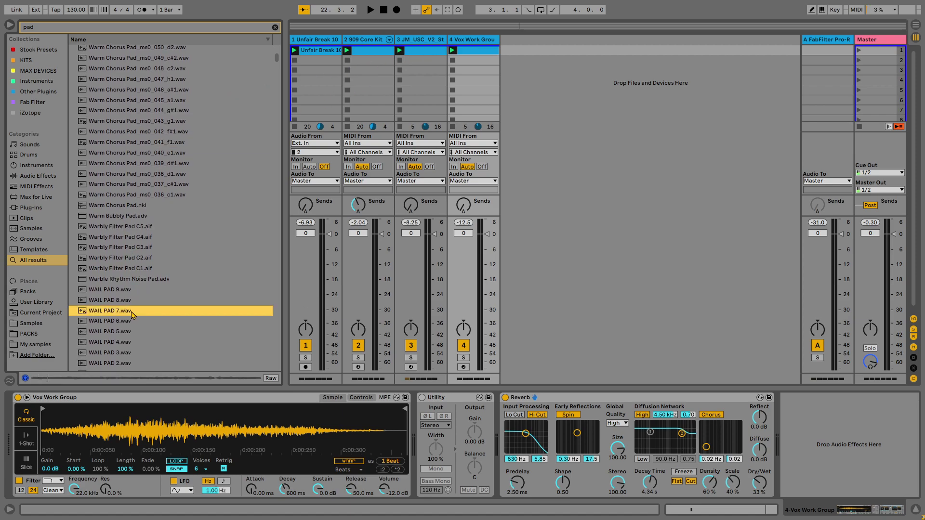
- Search the browser for "stab", preview JM_USC_V2_Stab 54.wav and compare it with the sample on the existing stab track
{"action": "left_click", "coordinate": [74, 30]}
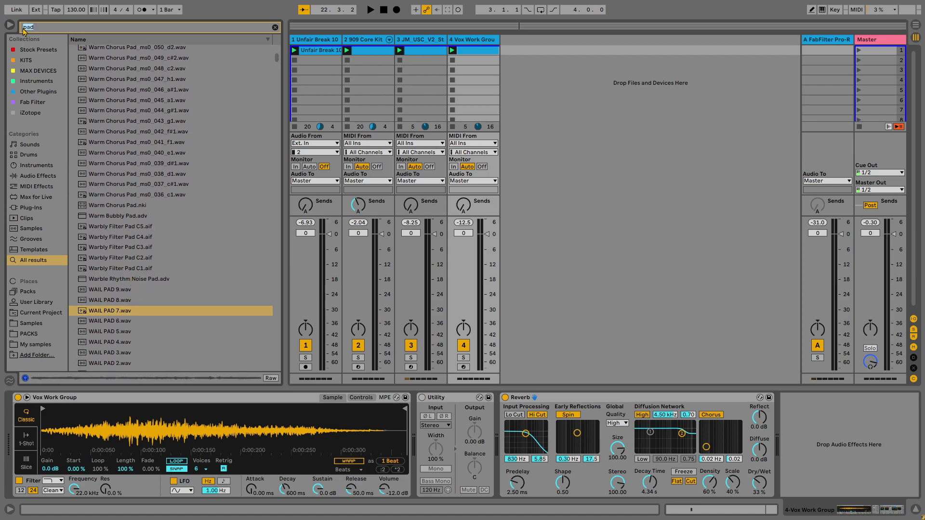
{"action": "type", "text": "stab"}
{"action": "scroll", "coordinate": [217, 144], "scroll_direction": "down", "scroll_amount": 5}
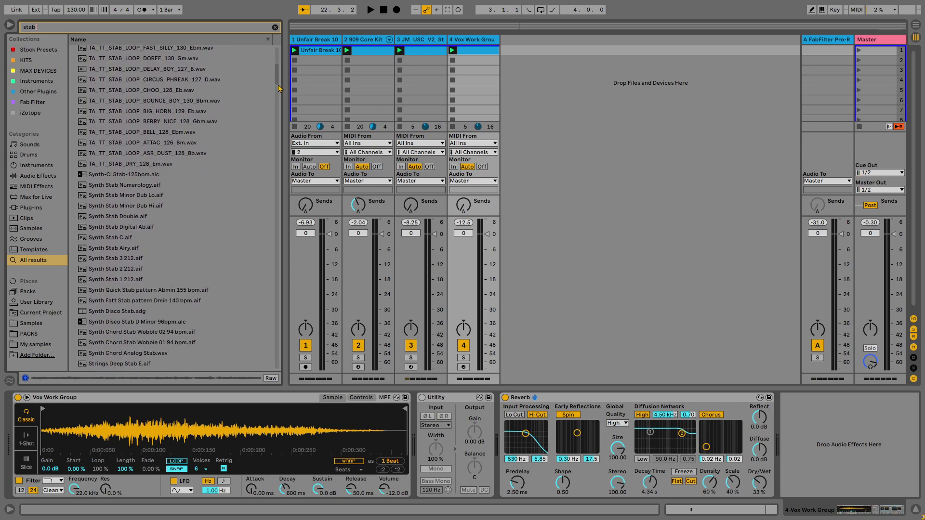
{"action": "left_click_drag", "start_coordinate": [282, 76], "coordinate": [261, 292]}
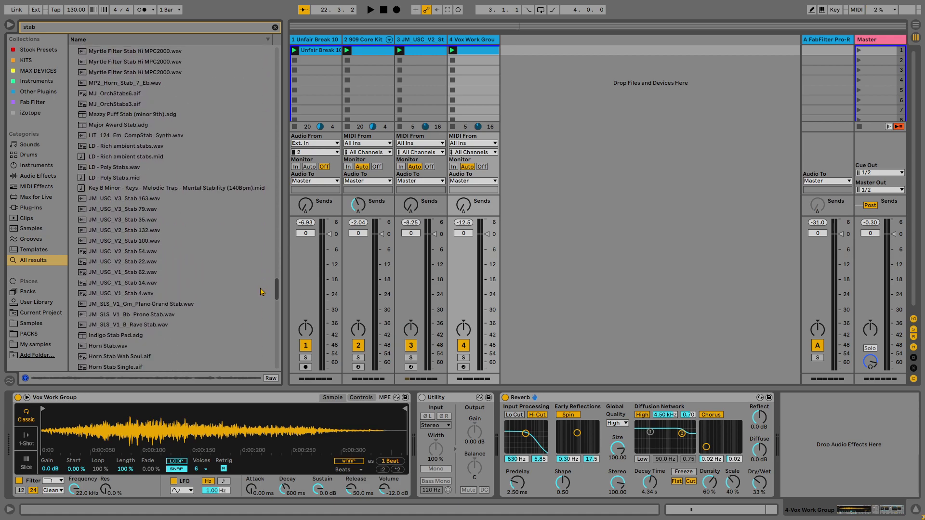
{"action": "left_click", "coordinate": [140, 256]}
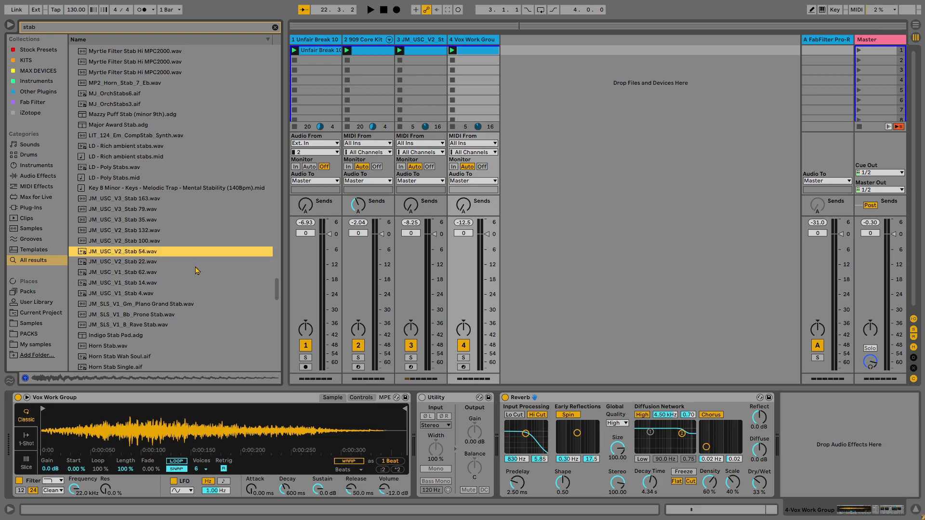
{"action": "left_click", "coordinate": [443, 40]}
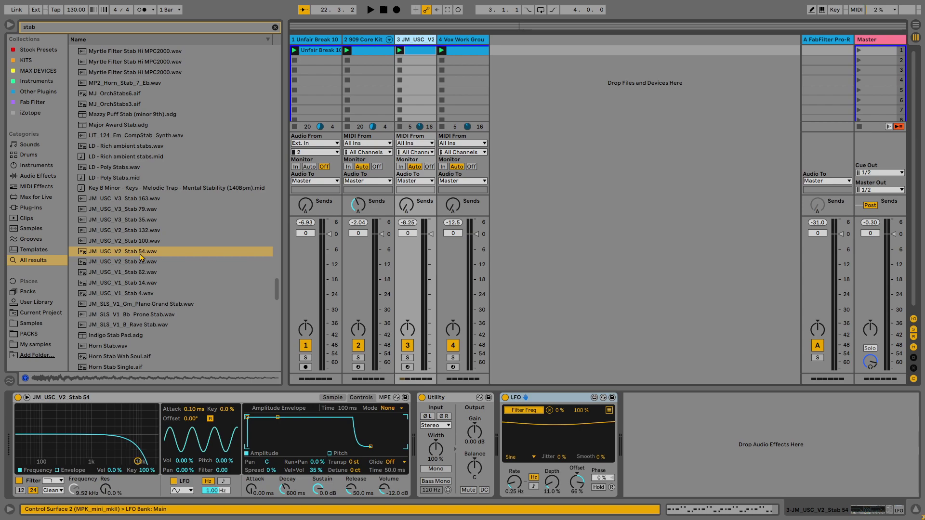
{"action": "left_click_drag", "start_coordinate": [145, 252], "coordinate": [114, 250]}
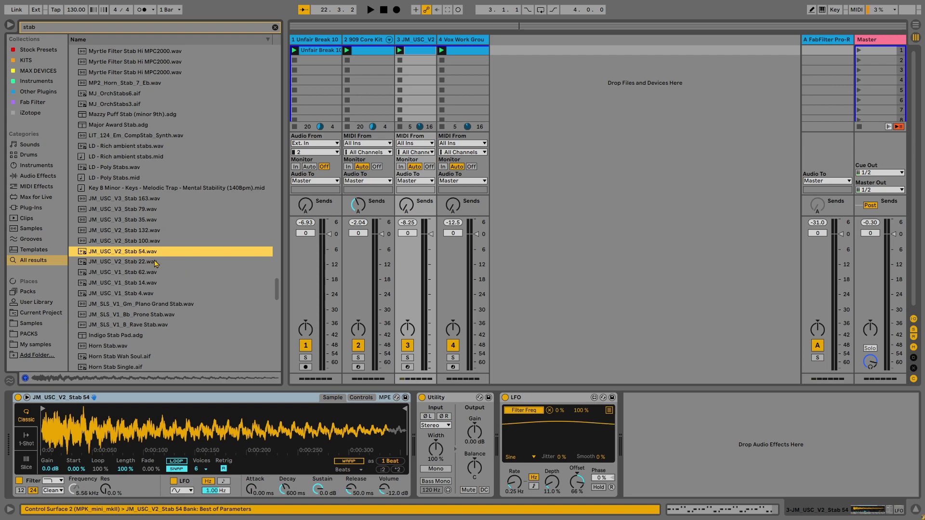
- Insert a new MIDI track after the vox track, load JM_USC_V2_Stab 54.wav onto it and start playback
{"action": "right_click", "coordinate": [520, 50]}
{"action": "left_click", "coordinate": [535, 62]}
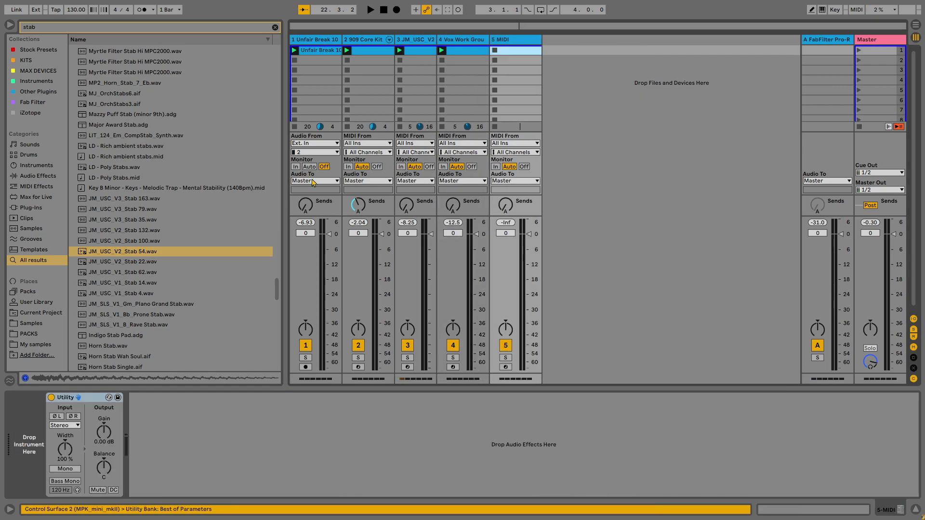
{"action": "double_click", "coordinate": [148, 255]}
{"action": "key", "text": "space"}
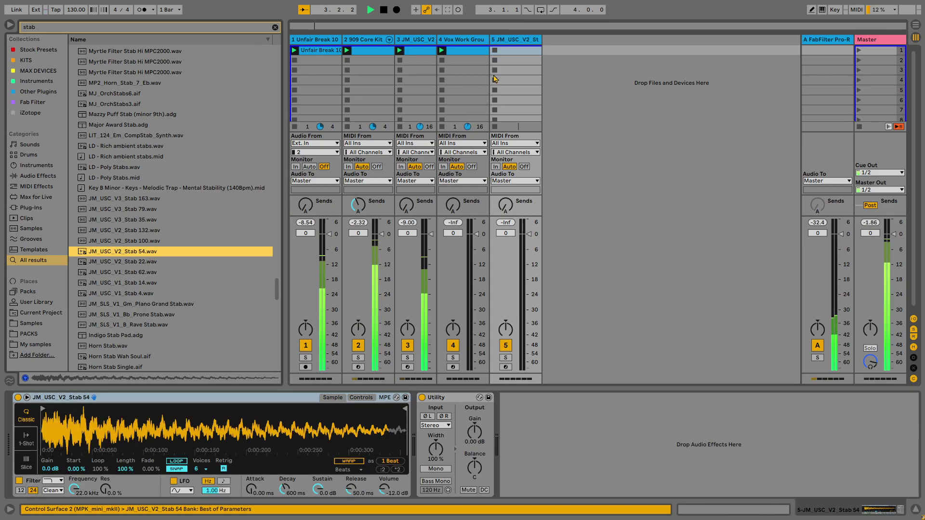
- Open the vox clip and lengthen its C3 note at 1.4.3 to an eighth note
{"action": "left_click", "coordinate": [462, 50]}
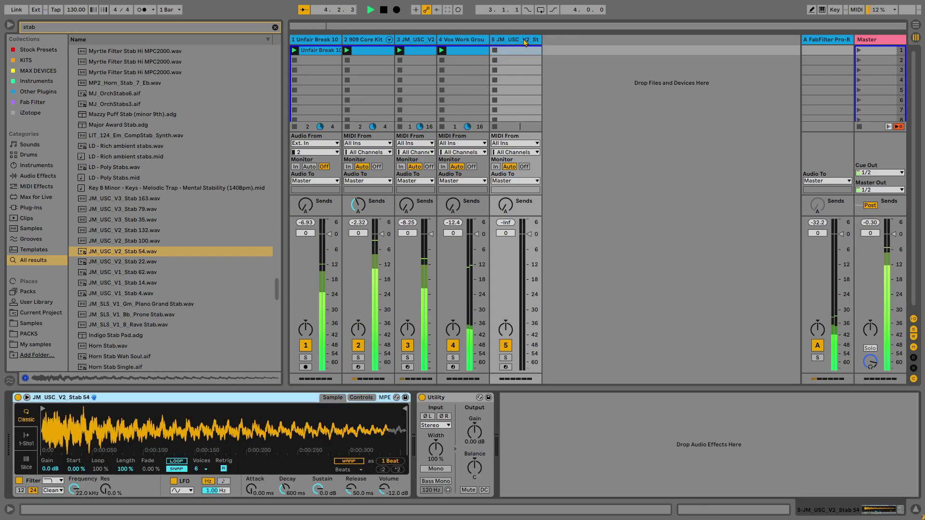
{"action": "double_click", "coordinate": [463, 51]}
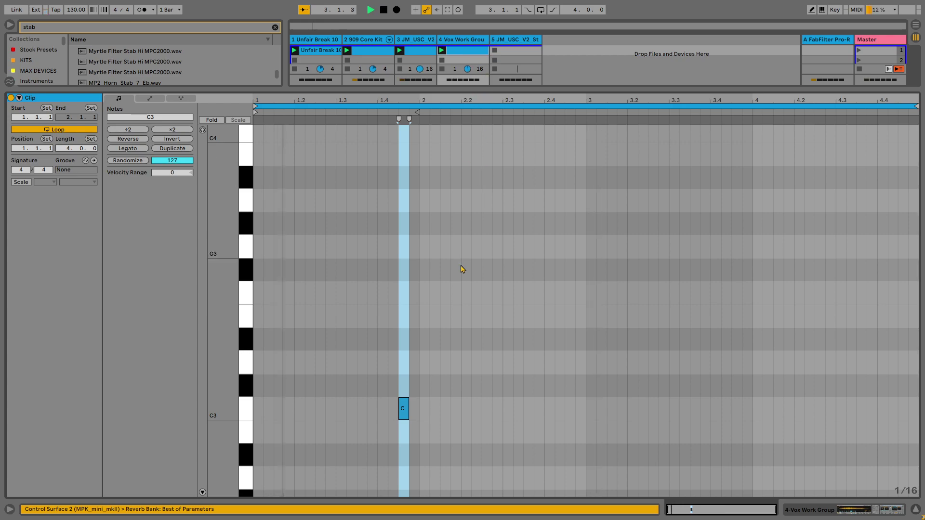
{"action": "left_click_drag", "start_coordinate": [409, 405], "coordinate": [417, 404]}
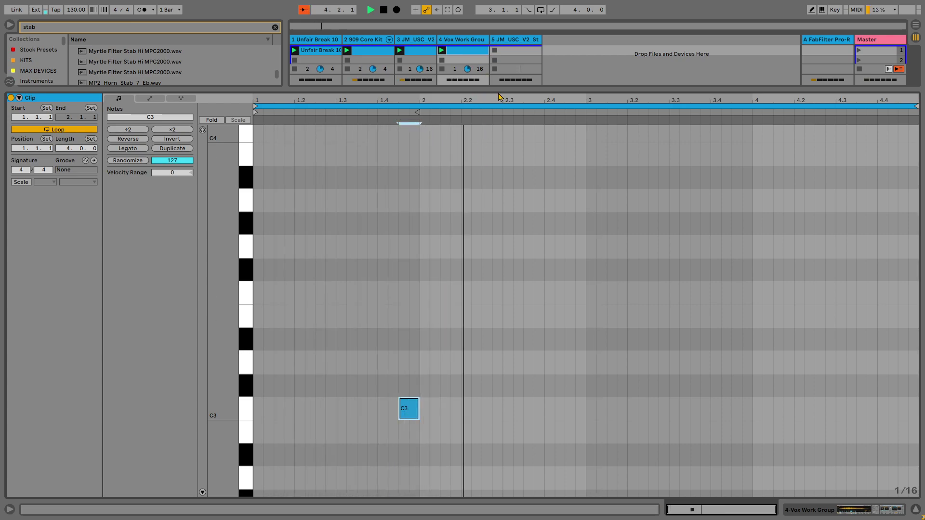
- Create a one-bar clip on the new stab track with a one-beat C3 note at 1.1.1, and launch it
{"action": "left_click", "coordinate": [513, 43]}
{"action": "double_click", "coordinate": [513, 50]}
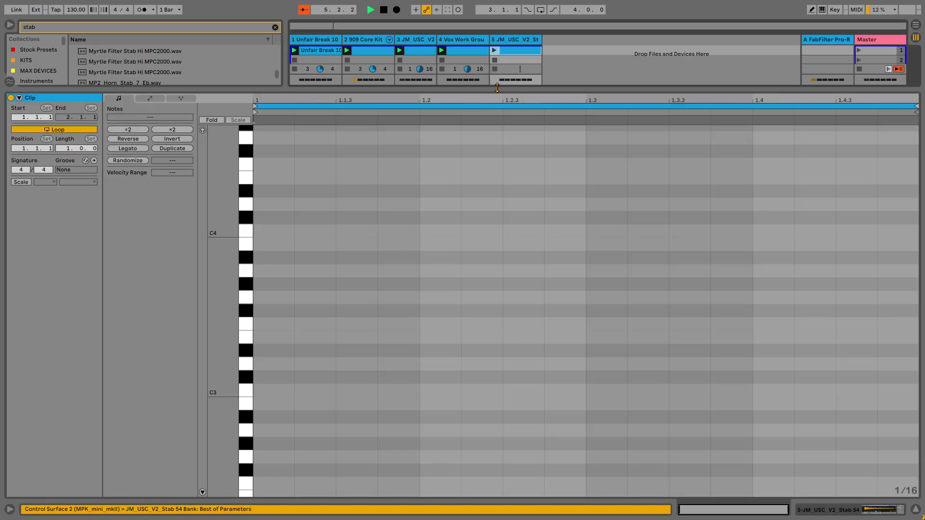
{"action": "double_click", "coordinate": [272, 391]}
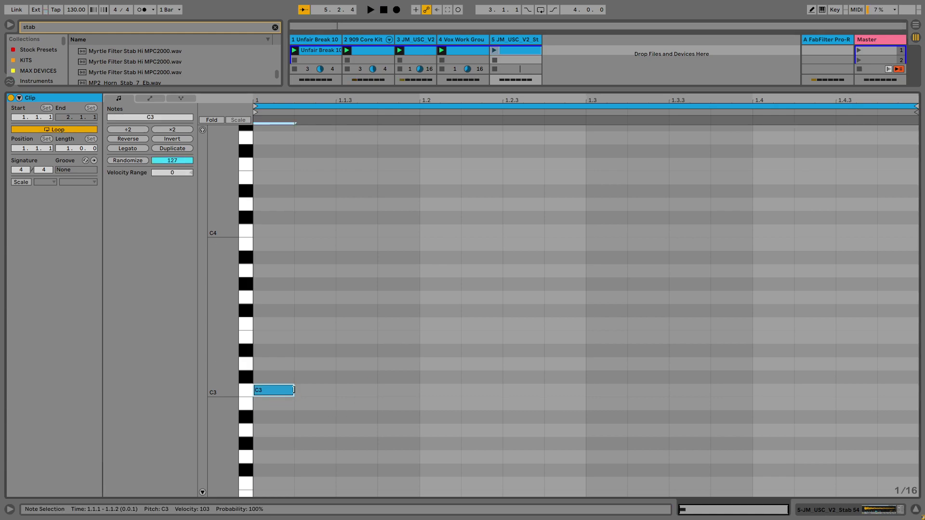
{"action": "left_click_drag", "start_coordinate": [290, 390], "coordinate": [416, 386]}
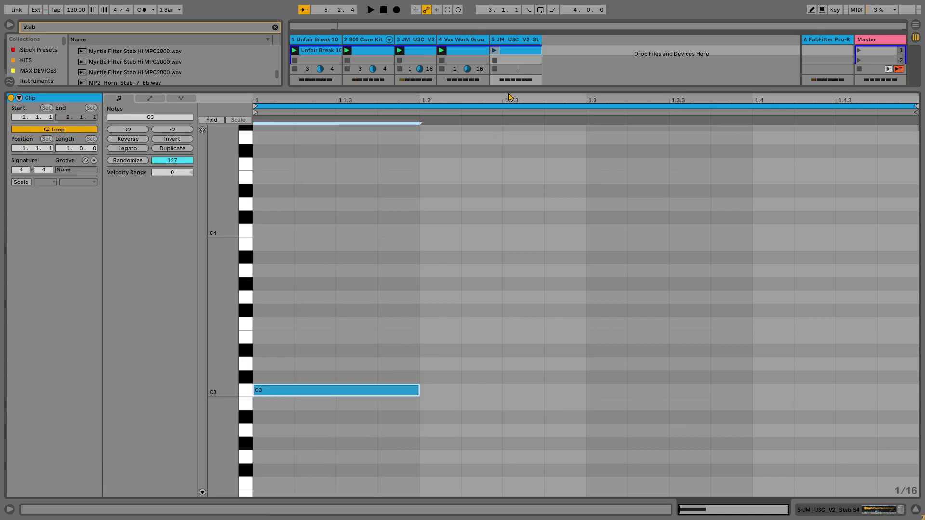
{"action": "left_click", "coordinate": [494, 50]}
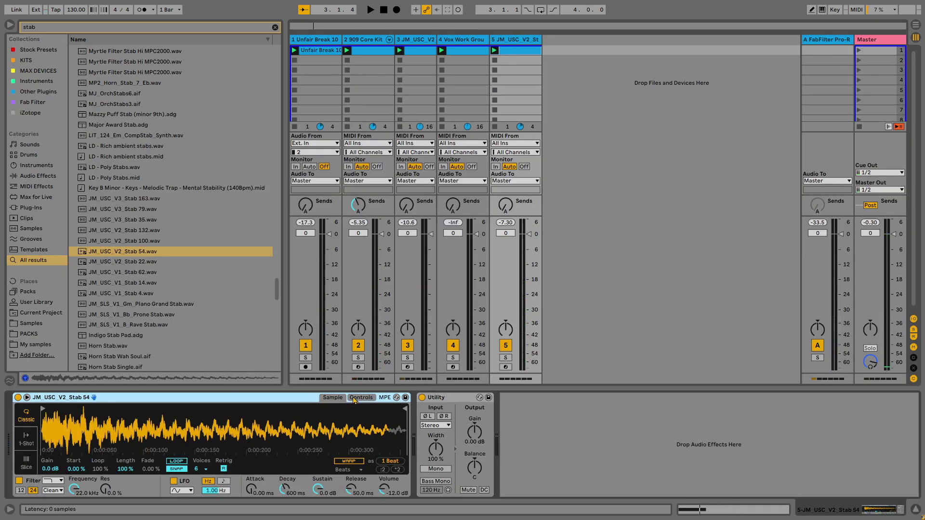
- Trim the start and end of the new track's stab sample to its middle section and audition the result
{"action": "left_click", "coordinate": [184, 461]}
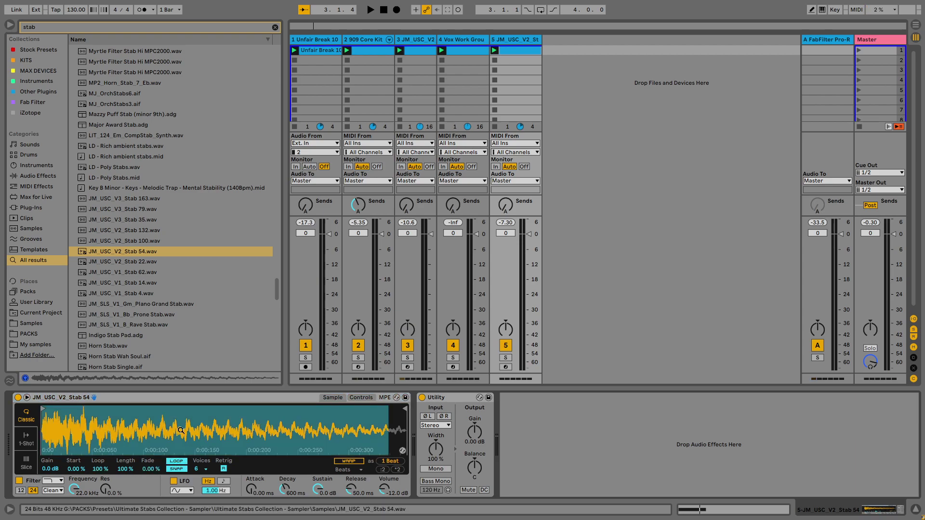
{"action": "left_click_drag", "start_coordinate": [41, 412], "coordinate": [134, 412]}
{"action": "mouse_move", "coordinate": [404, 410]}
{"action": "left_mouse_down"}
{"action": "mouse_move", "coordinate": [165, 415]}
{"action": "mouse_move", "coordinate": [332, 412]}
{"action": "left_mouse_up"}
{"action": "key", "text": "space"}
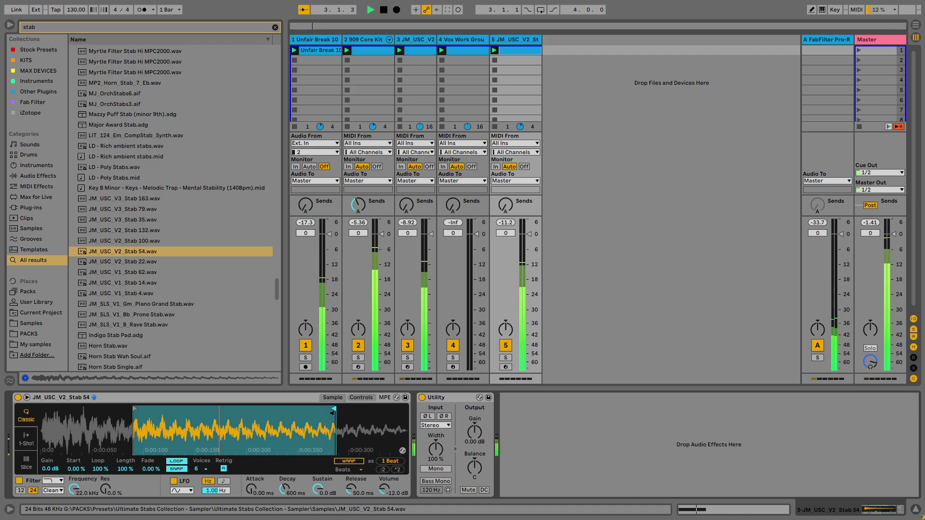
{"action": "left_click", "coordinate": [238, 403]}
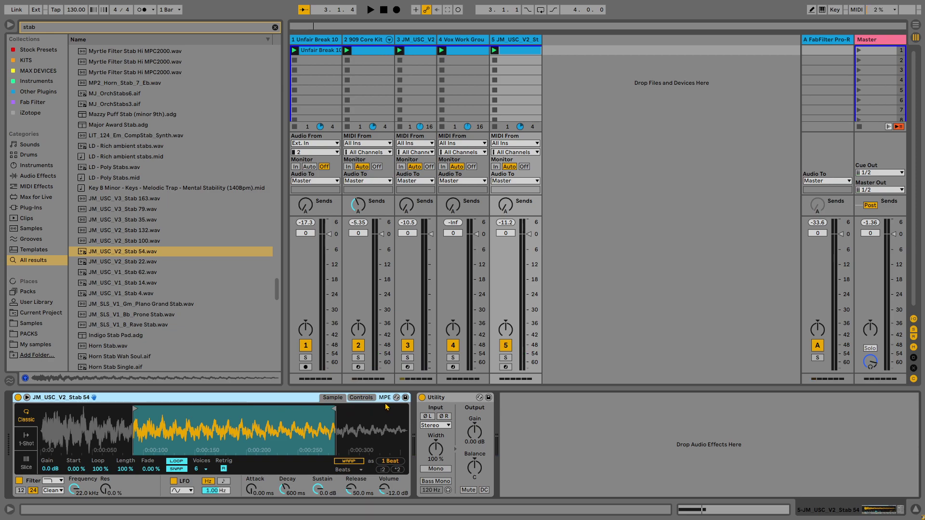
- Search the browser for "granulato" and load Granulator II.amxd on the fifth track in place of the stab sampler
{"action": "key", "text": "ctrl+f"}
{"action": "type", "text": "grt"}
{"action": "key", "text": "BackSpace"}
{"action": "key", "text": "BackSpace"}
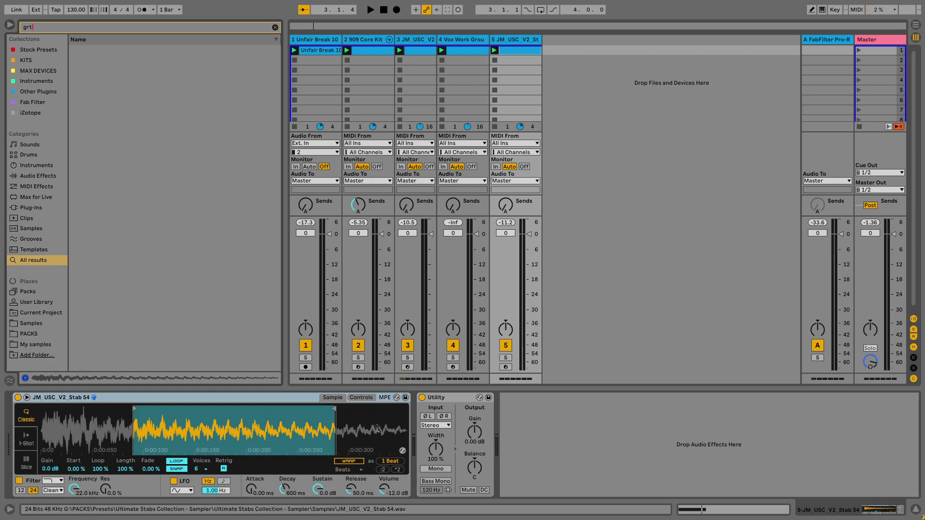
{"action": "type", "text": "ranu"}
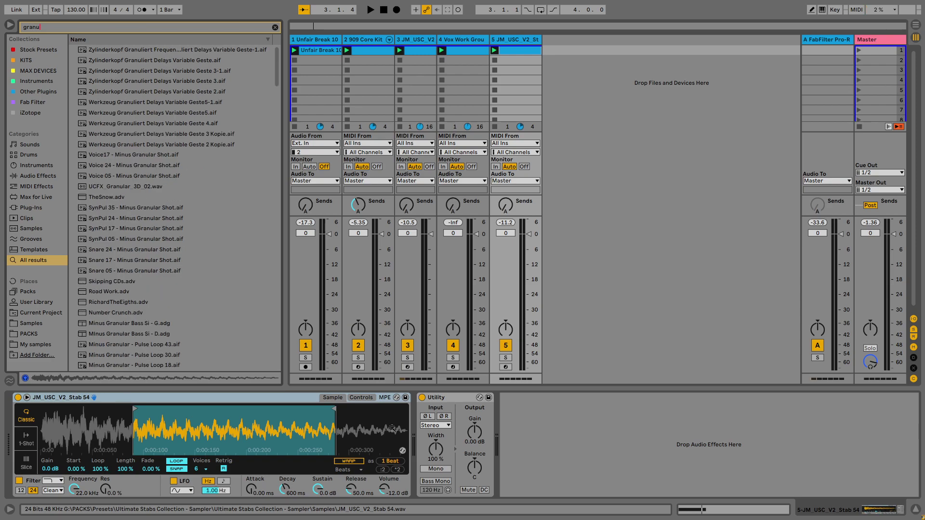
{"action": "type", "text": "lato"}
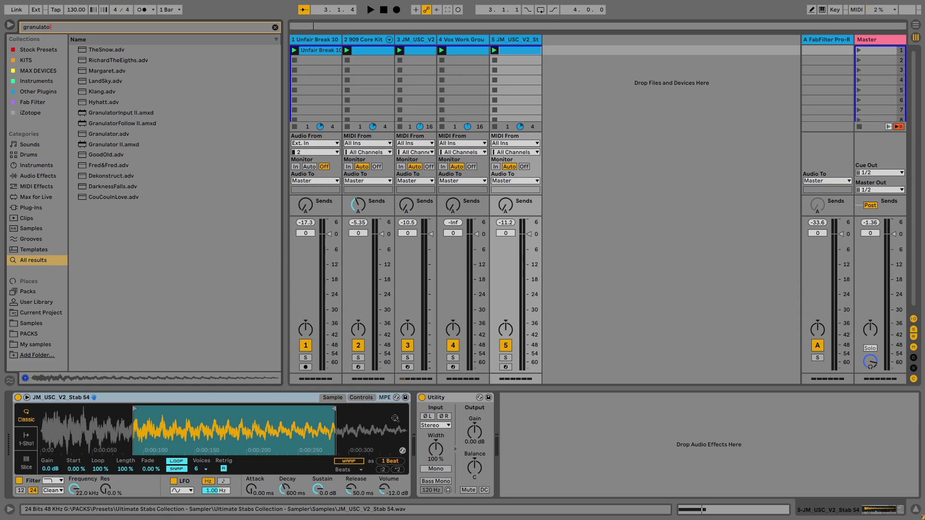
{"action": "left_click", "coordinate": [123, 148]}
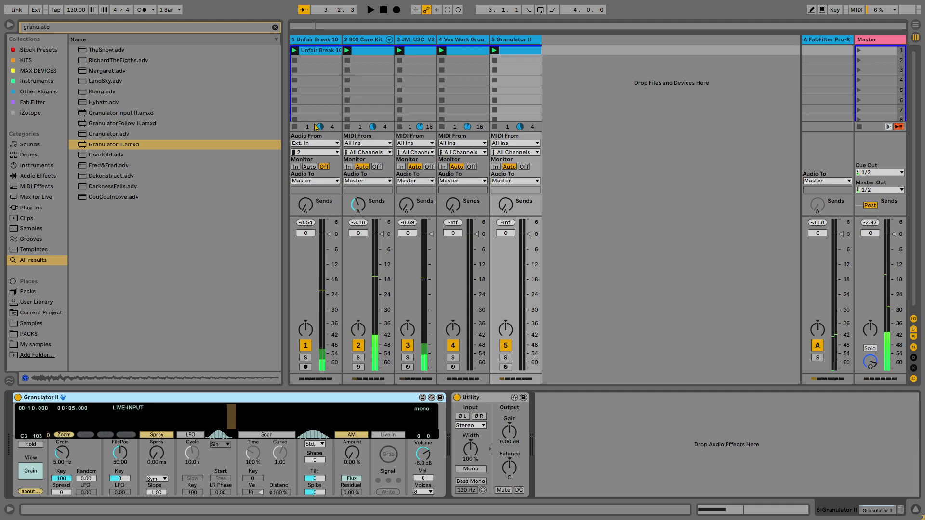
- Search the browser for "jm_u" and load JM_USC_V2_Stab 54.wav into Granulator II on the fifth track
{"action": "key", "text": "Left"}
{"action": "key", "text": "Left"}
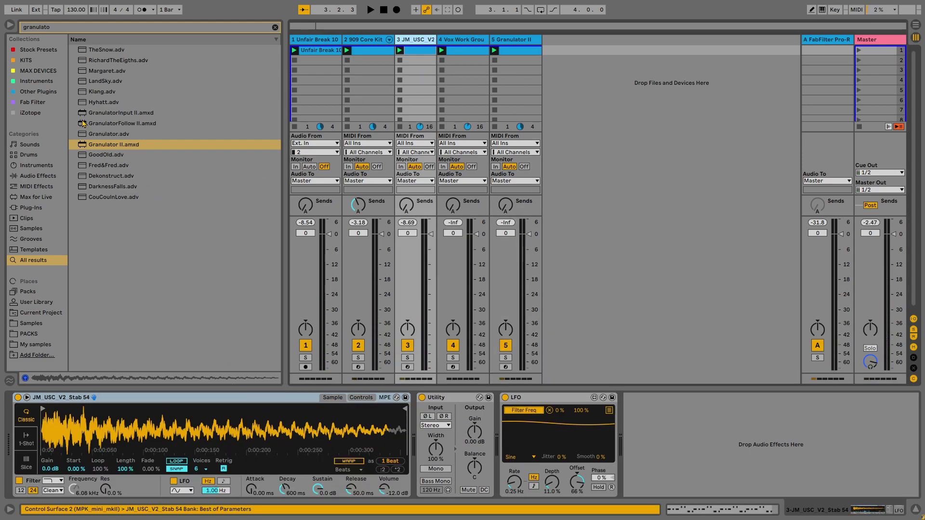
{"action": "left_click", "coordinate": [275, 28]}
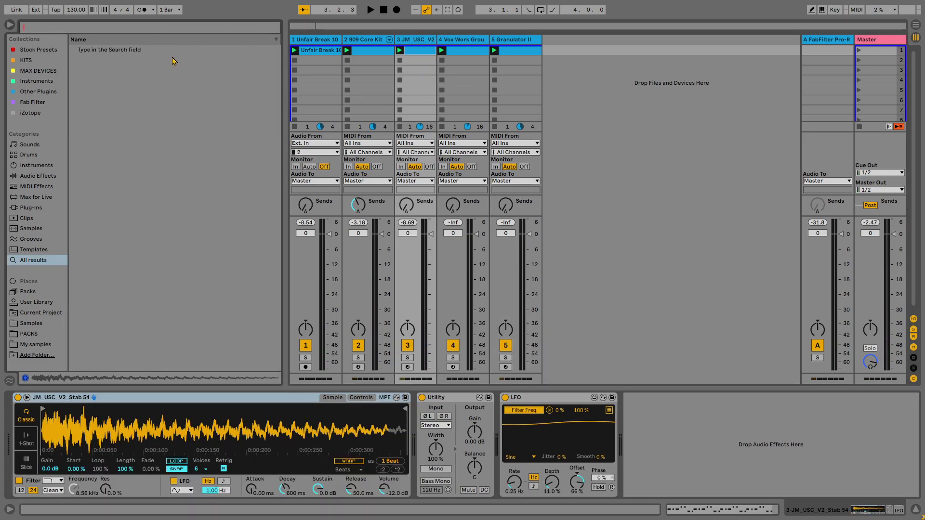
{"action": "type", "text": "jm"}
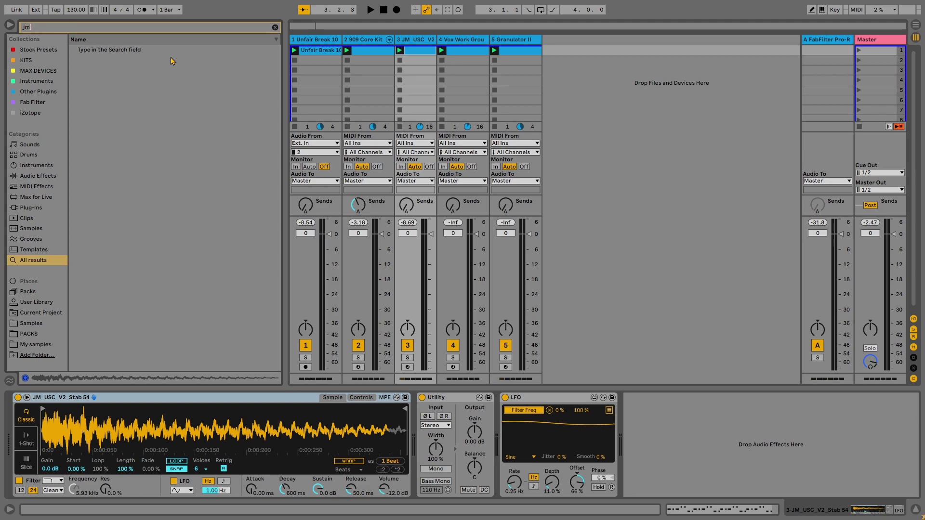
{"action": "type", "text": "_"}
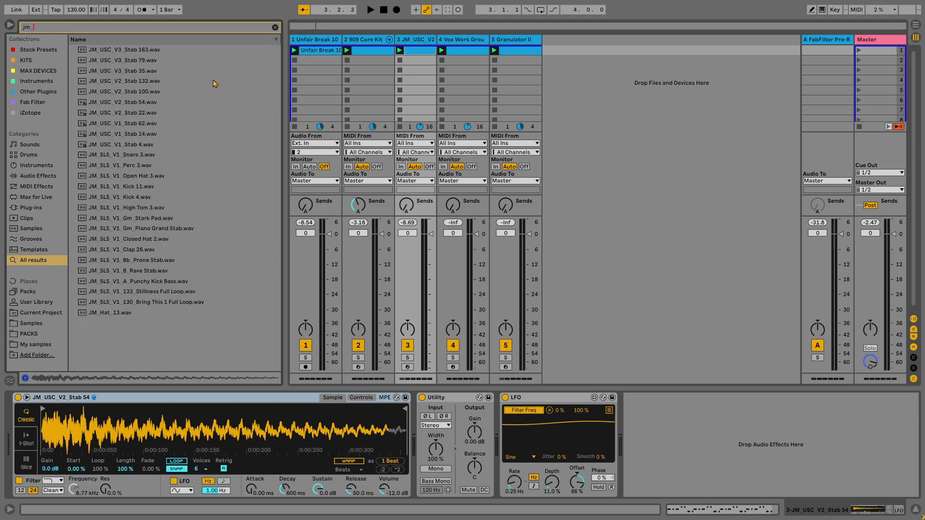
{"action": "type", "text": "u"}
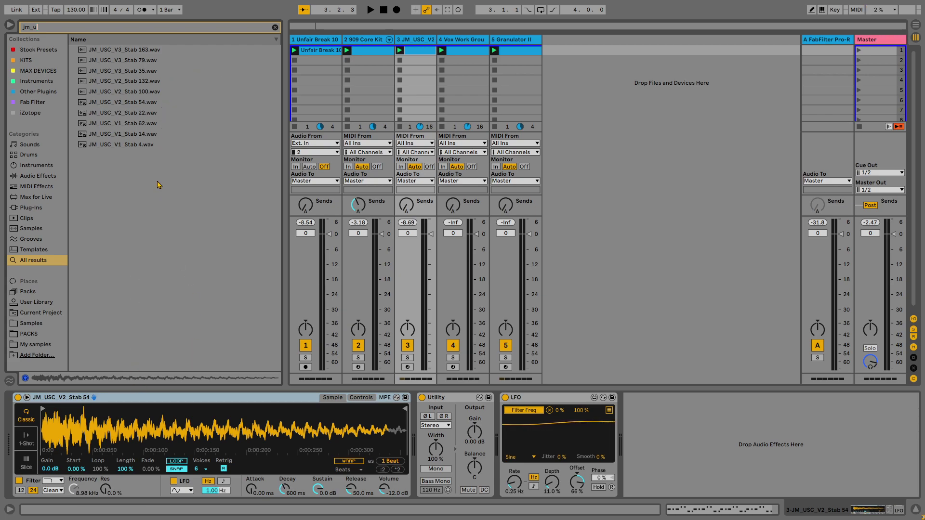
{"action": "left_click", "coordinate": [151, 104]}
{"action": "left_click_drag", "start_coordinate": [147, 109], "coordinate": [249, 417]}
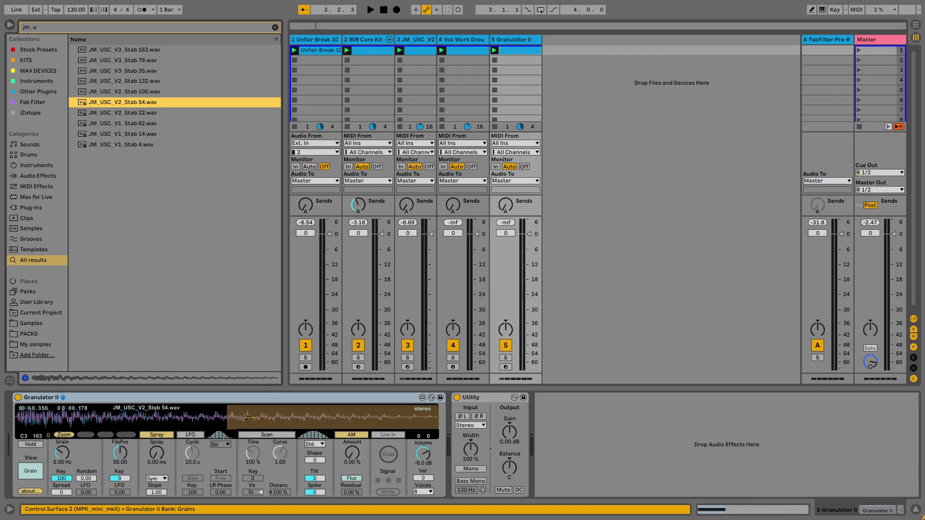
- Lengthen the C3 note in the Granulator II clip to fill the whole bar, and solo the track
{"action": "key", "text": "space"}
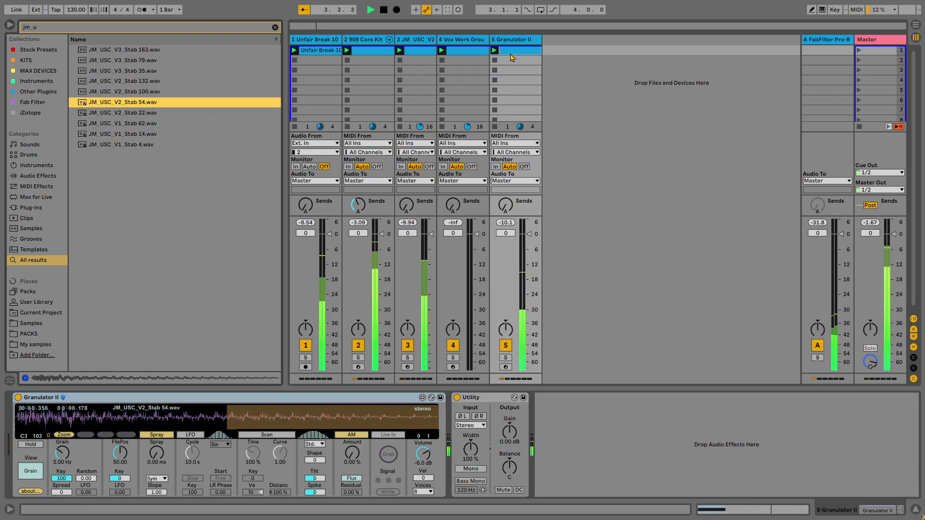
{"action": "double_click", "coordinate": [511, 51]}
{"action": "left_click_drag", "start_coordinate": [419, 390], "coordinate": [915, 390]}
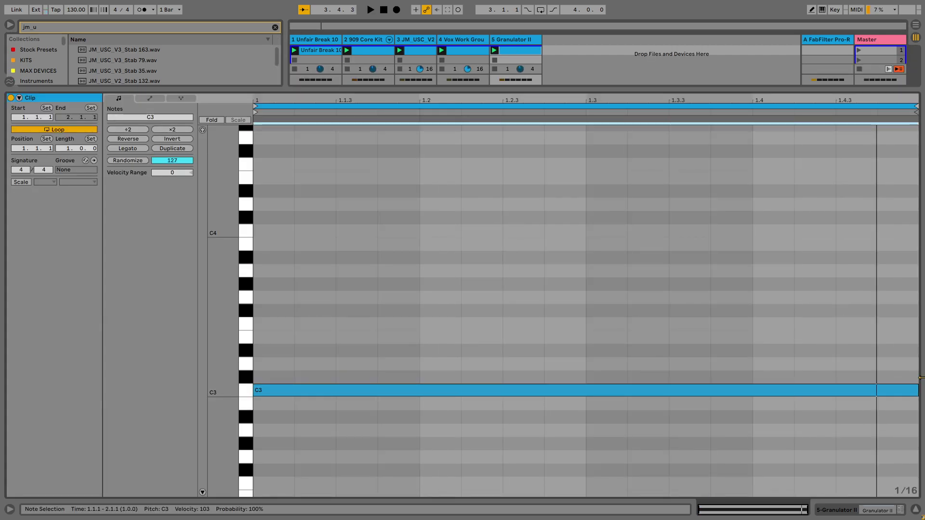
{"action": "key", "text": "shift+Tab"}
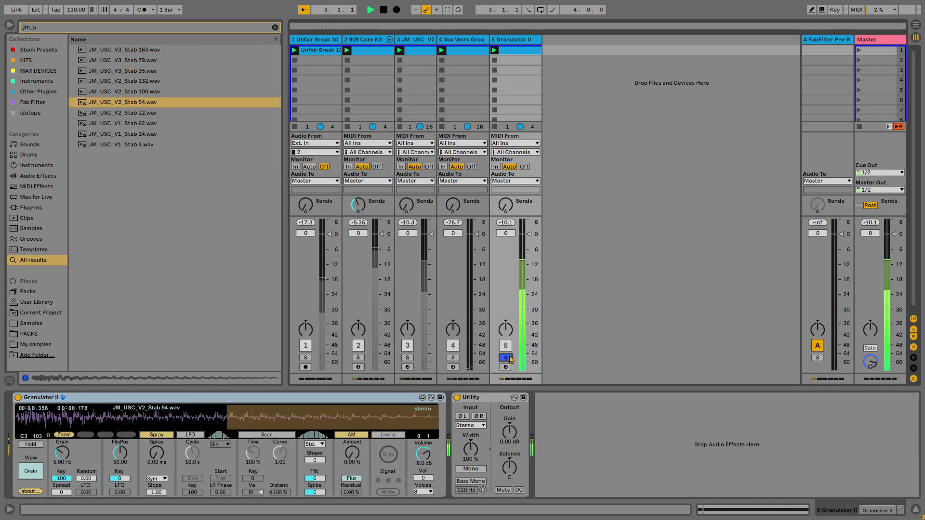
- Transpose the one-bar note up an octave to C4 and audition the soloed Granulator track
{"action": "key", "text": "shift+Tab"}
{"action": "key", "text": "shift+Up"}
{"action": "key", "text": "space"}
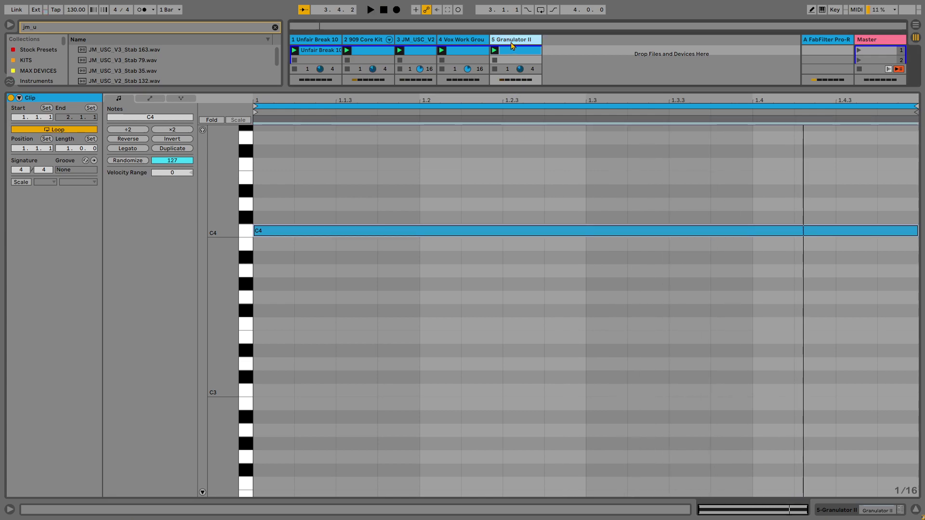
{"action": "key", "text": "shift+Tab"}
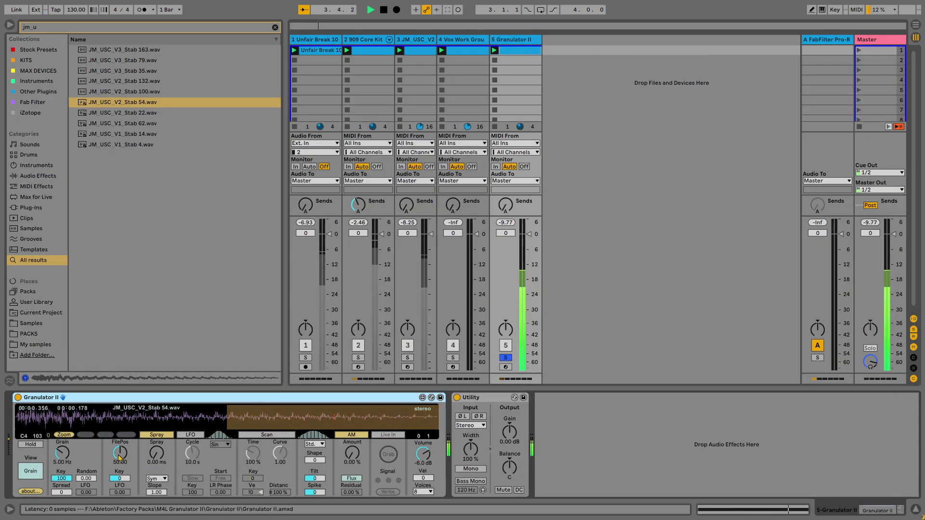
{"action": "key", "text": "space"}
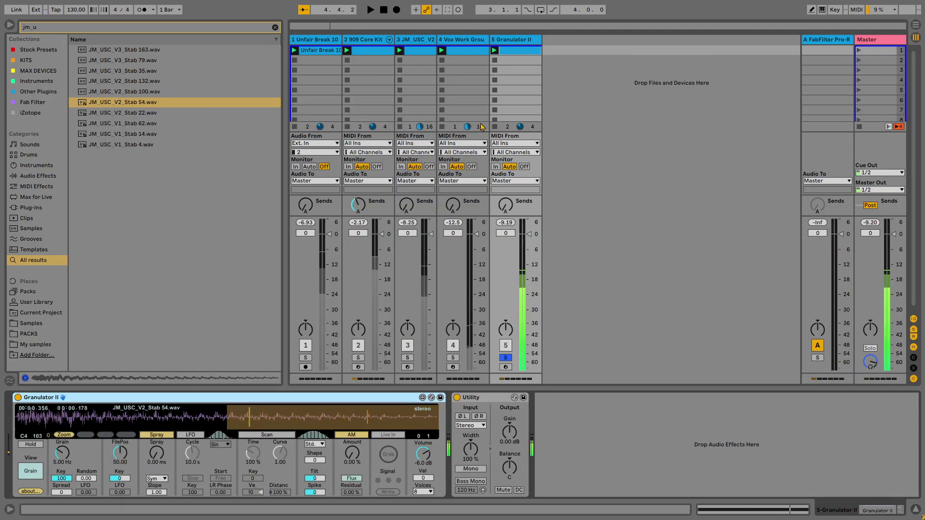
- Duplicate the Granulator clip's content twice so it becomes a four-bar loop of C4 notes
{"action": "key", "text": "shift+Tab"}
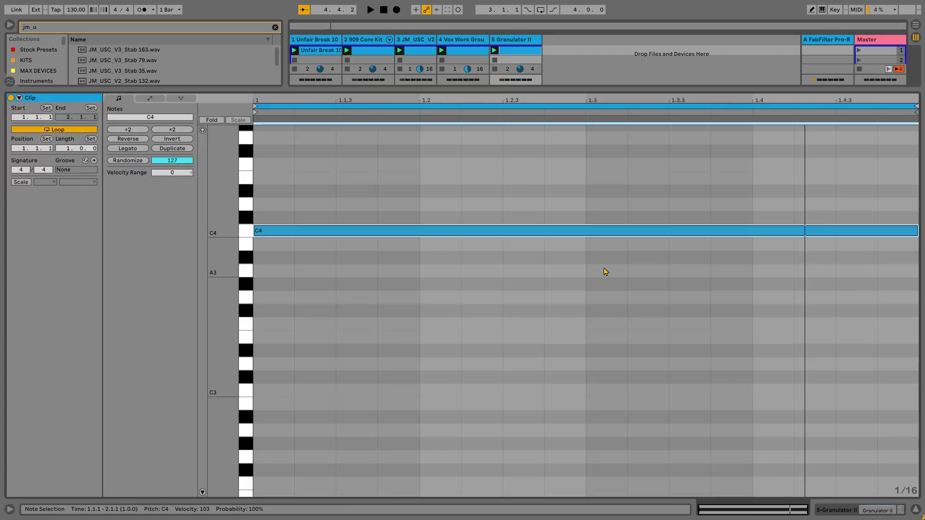
{"action": "left_click", "coordinate": [170, 149]}
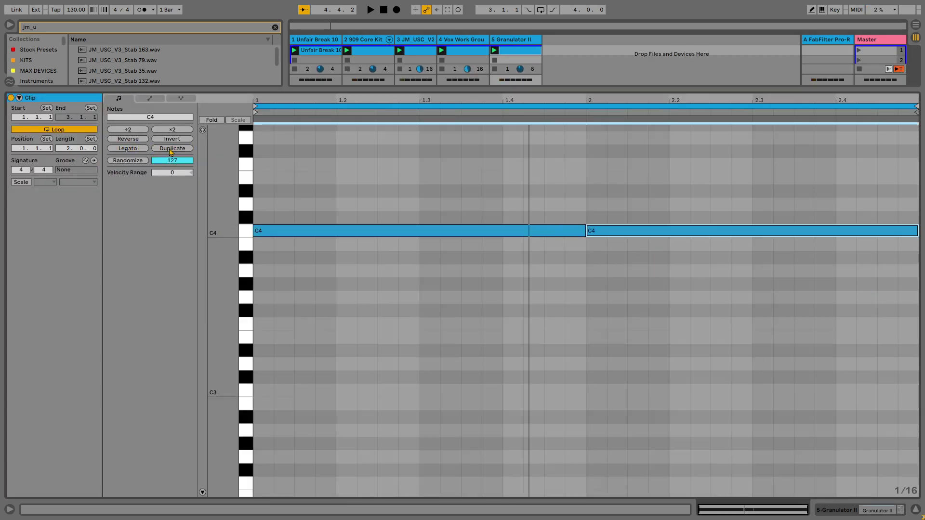
{"action": "left_click", "coordinate": [171, 150]}
- Raise the bar 2 note to C#4 and lower the bar 4 note to B3 in the Granulator clip
{"action": "left_click_drag", "start_coordinate": [444, 175], "coordinate": [495, 312]}
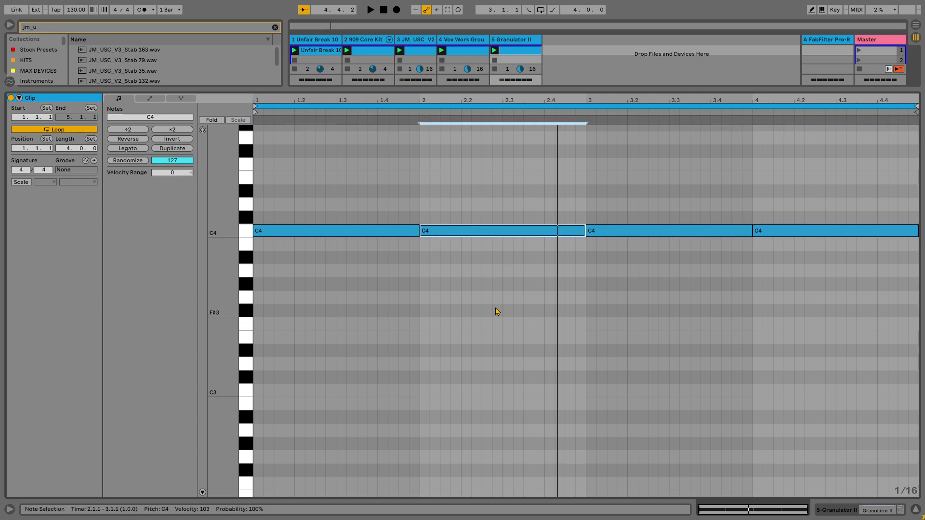
{"action": "key", "text": "Up"}
{"action": "key", "text": "Up"}
{"action": "key", "text": "Down"}
{"action": "key", "text": "space"}
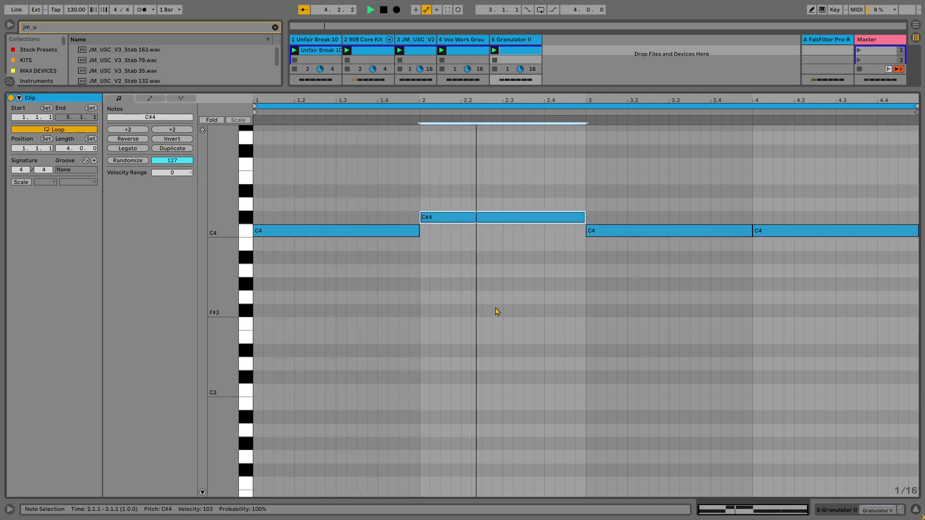
{"action": "left_click_drag", "start_coordinate": [779, 204], "coordinate": [790, 246]}
{"action": "key", "text": "Down"}
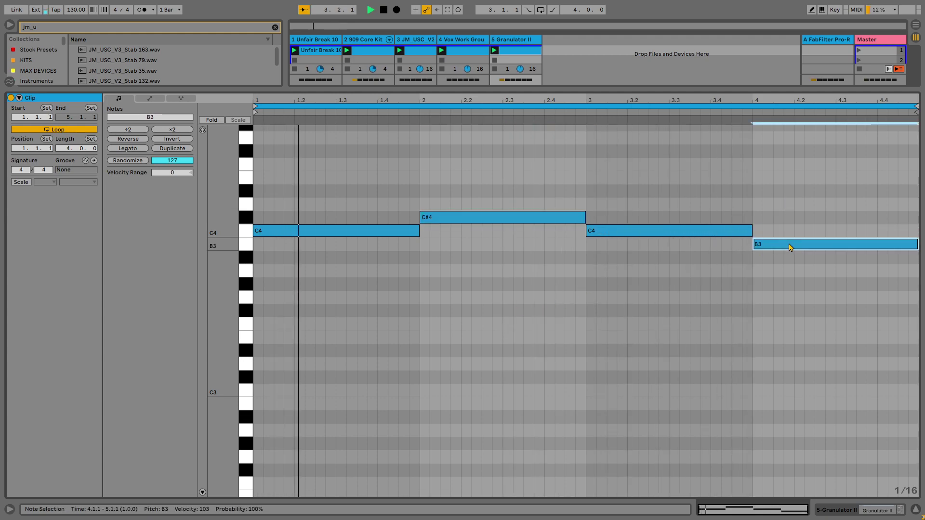
- Move Granulator II's file position towards the start of the sample, to 18.46
{"action": "left_click_drag", "start_coordinate": [556, 88], "coordinate": [556, 388]}
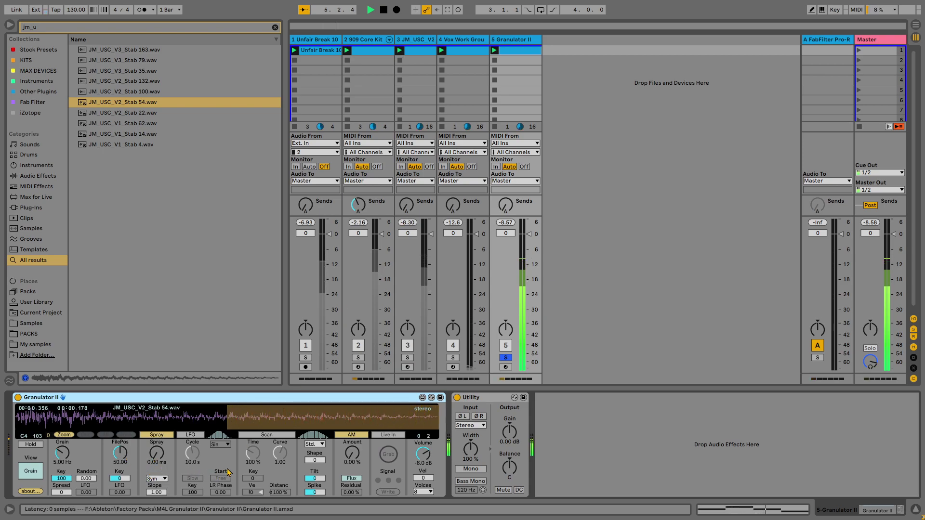
{"action": "left_click_drag", "start_coordinate": [233, 413], "coordinate": [84, 418]}
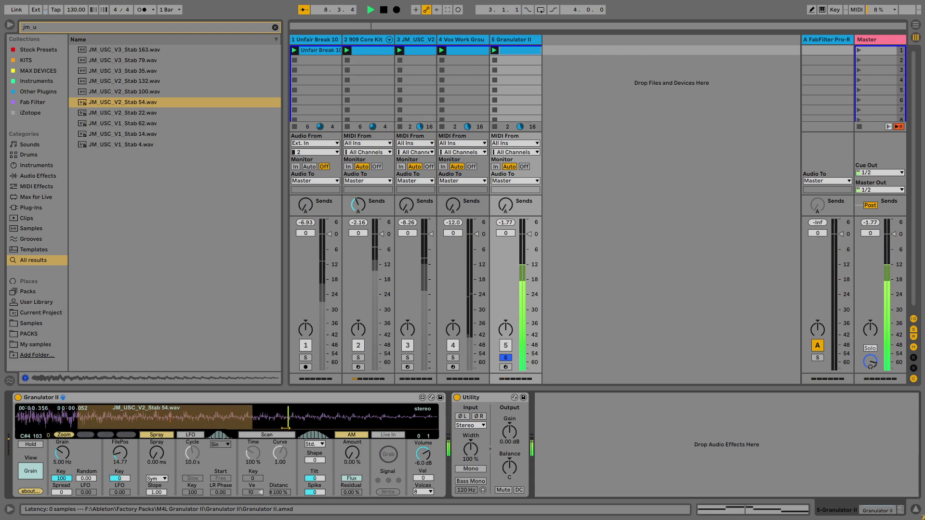
{"action": "left_click_drag", "start_coordinate": [219, 417], "coordinate": [235, 417]}
- Replace the Utility on the Granulator track with an Auto Filter set to band-pass at 614 Hz
{"action": "left_click", "coordinate": [485, 403]}
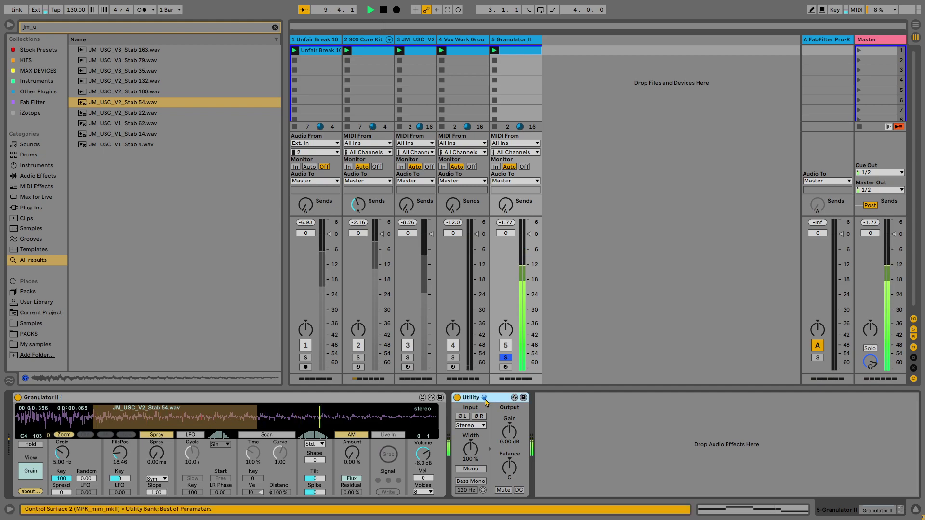
{"action": "key", "text": "Delete"}
{"action": "key", "text": "ctrl+f"}
{"action": "type", "text": "fil"}
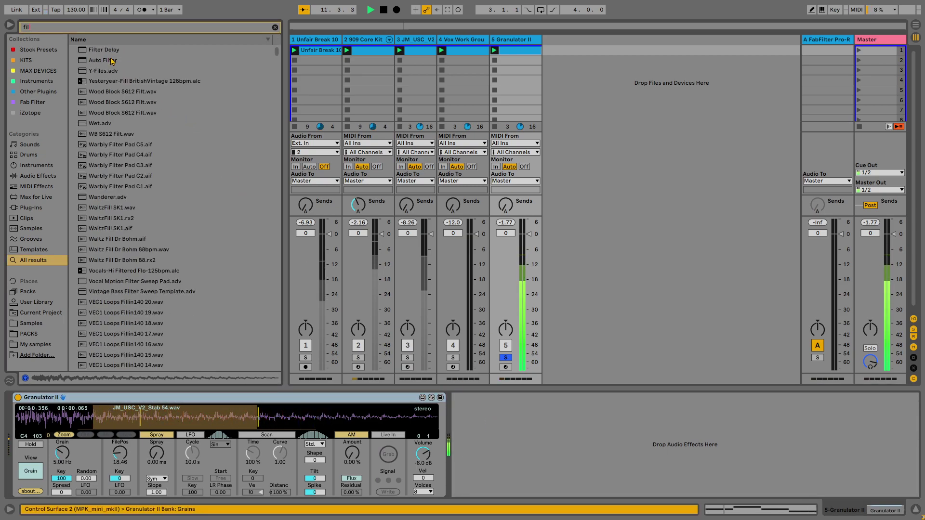
{"action": "left_click_drag", "start_coordinate": [111, 60], "coordinate": [488, 464]}
{"action": "left_click", "coordinate": [515, 471]}
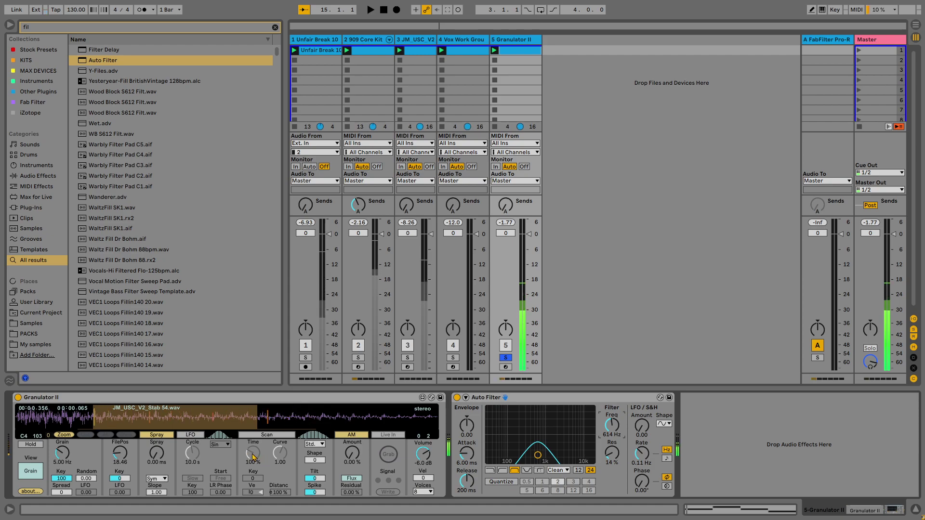
- Set Granulator II's grain rate to 8.85 Hz, spray to 99.8 ms and file position to 38.58
{"action": "mouse_move", "coordinate": [157, 452]}
{"action": "left_mouse_down"}
{"action": "mouse_move", "coordinate": [157, 440]}
{"action": "mouse_move", "coordinate": [157, 450]}
{"action": "left_mouse_up"}
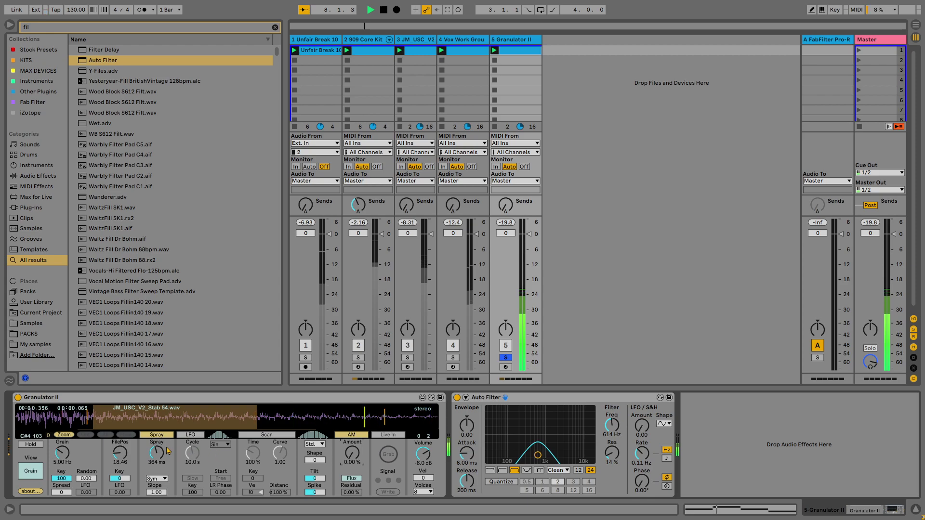
{"action": "mouse_move", "coordinate": [58, 456]}
{"action": "left_mouse_down"}
{"action": "mouse_move", "coordinate": [57, 419]}
{"action": "mouse_move", "coordinate": [58, 453]}
{"action": "left_mouse_up"}
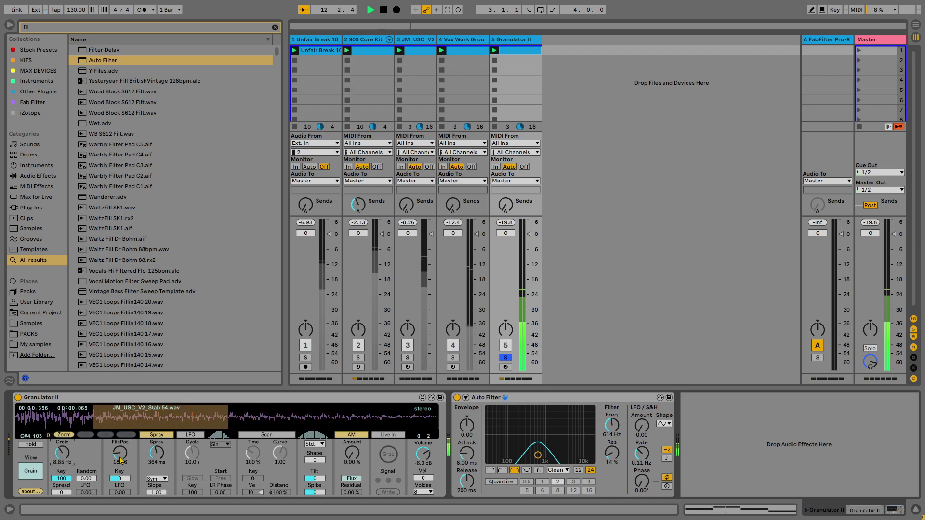
{"action": "mouse_move", "coordinate": [134, 457]}
{"action": "left_mouse_down"}
{"action": "mouse_move", "coordinate": [133, 438]}
{"action": "mouse_move", "coordinate": [134, 469]}
{"action": "mouse_move", "coordinate": [134, 434]}
{"action": "mouse_move", "coordinate": [134, 447]}
{"action": "left_mouse_up"}
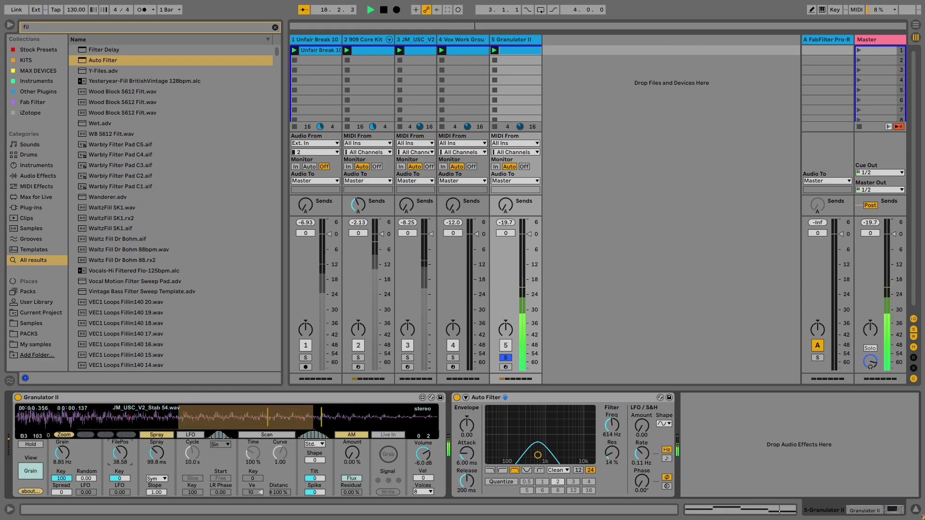
- Enable Granulator II's LFO, modulating the file position by 23.07 with an S&H shape and a 3.15 s cycle
{"action": "left_click", "coordinate": [192, 436]}
{"action": "left_click_drag", "start_coordinate": [119, 491], "coordinate": [120, 480]}
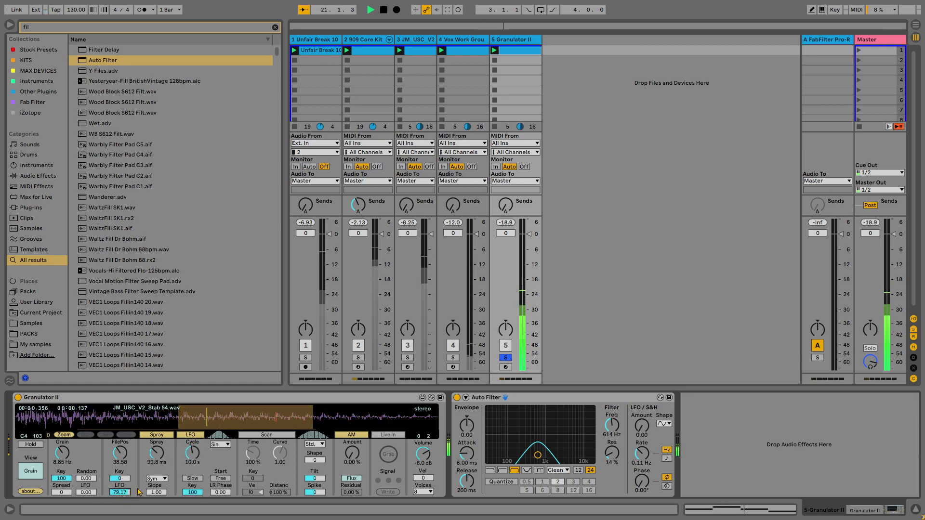
{"action": "mouse_move", "coordinate": [119, 492]}
{"action": "left_mouse_down"}
{"action": "mouse_move", "coordinate": [119, 503]}
{"action": "mouse_move", "coordinate": [119, 484]}
{"action": "left_mouse_up"}
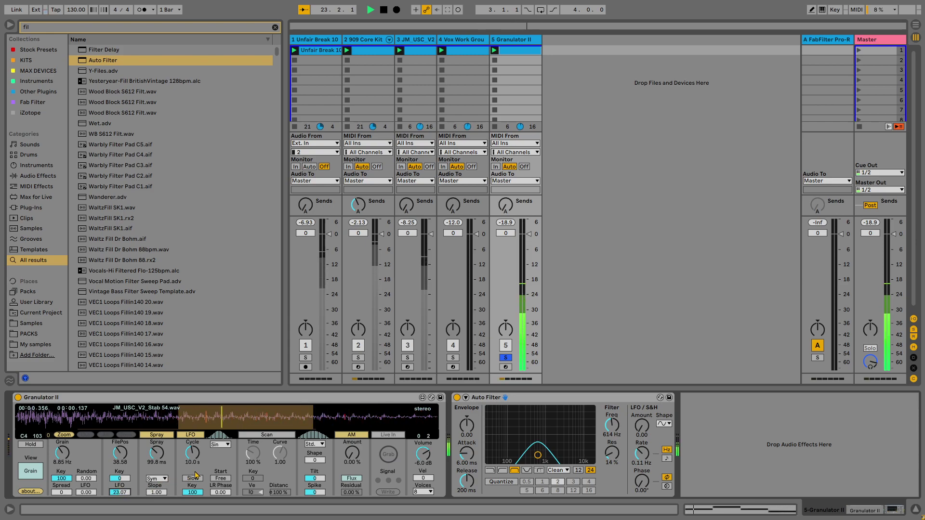
{"action": "left_click", "coordinate": [228, 449]}
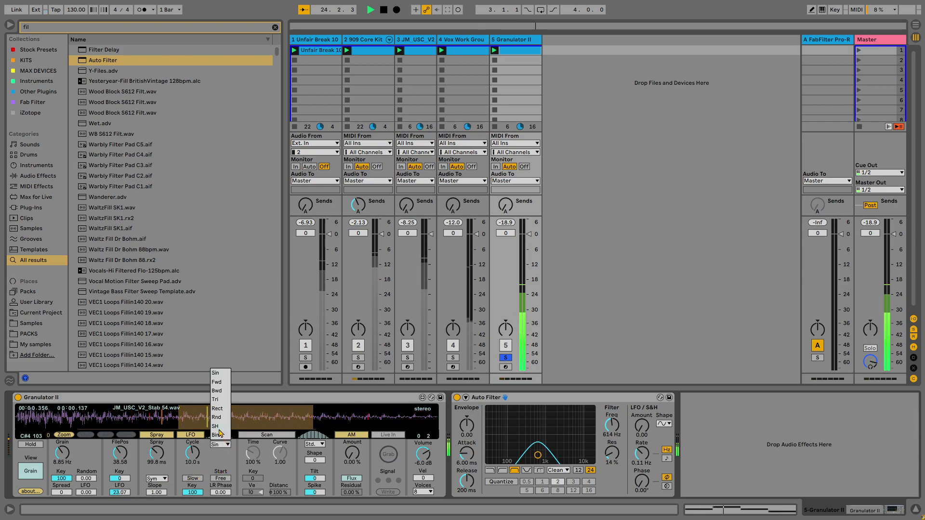
{"action": "left_click", "coordinate": [221, 436]}
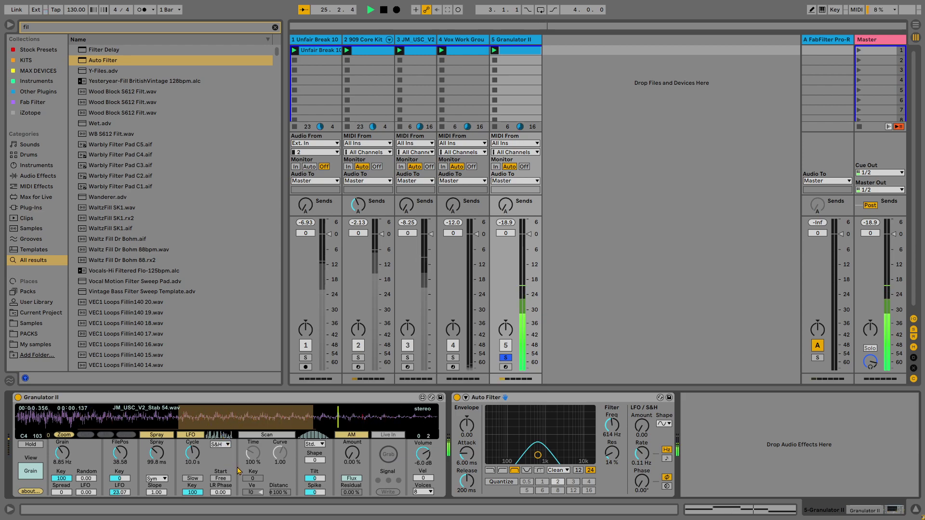
{"action": "left_click", "coordinate": [222, 479]}
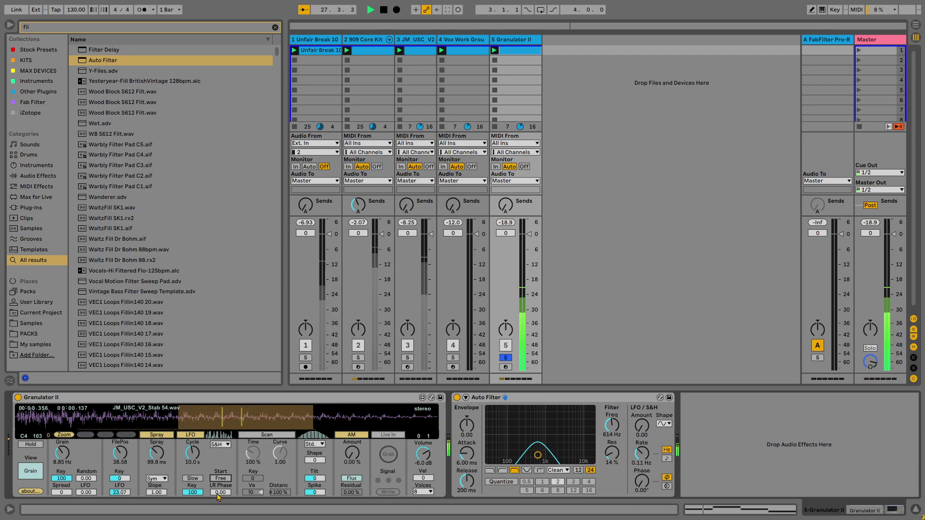
{"action": "left_click_drag", "start_coordinate": [192, 452], "coordinate": [193, 477]}
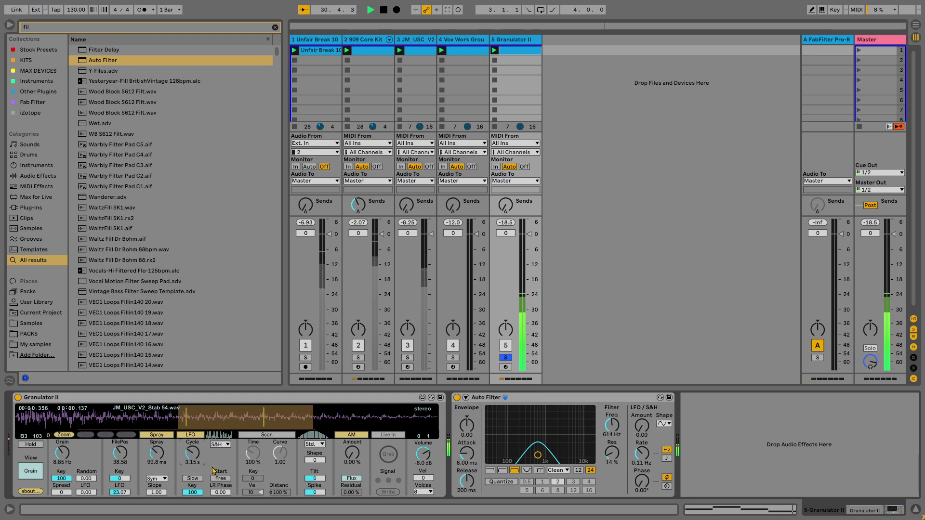
- Raise Granulator II's AM amount to 99.2 % and unsolo the track to hear it within the full groove
{"action": "left_click_drag", "start_coordinate": [358, 454], "coordinate": [352, 424]}
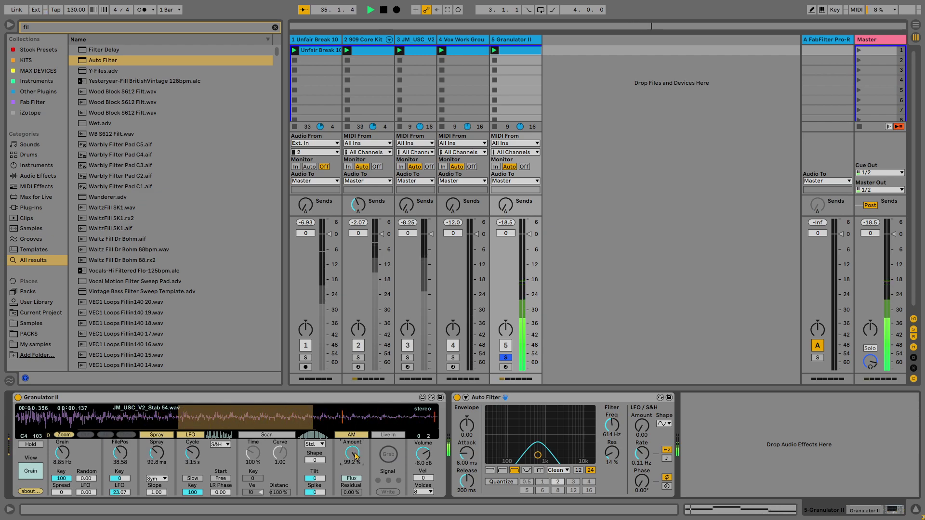
{"action": "left_click", "coordinate": [505, 357]}
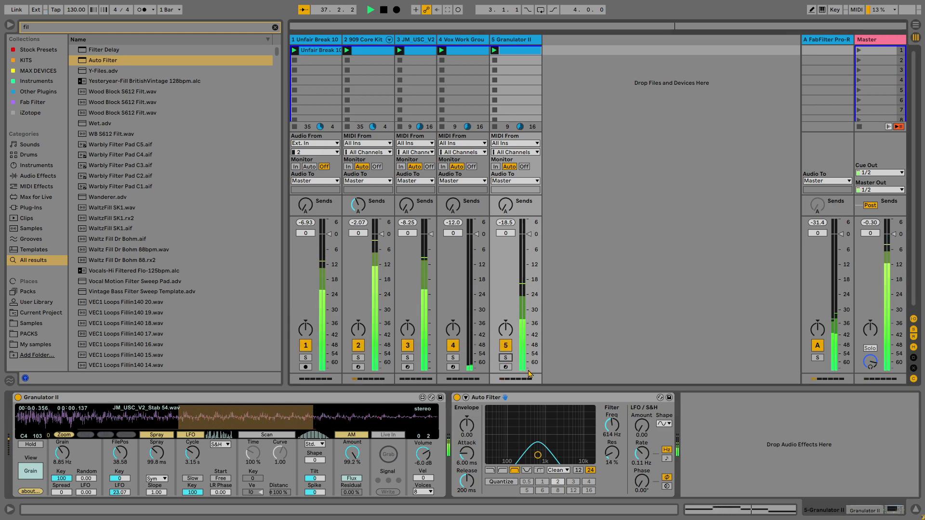
- Raise the Auto Filter's frequency to 758 Hz and its resonance to 23 % on the Granulator track
{"action": "scroll", "coordinate": [612, 425], "scroll_direction": "up", "scroll_amount": 3}
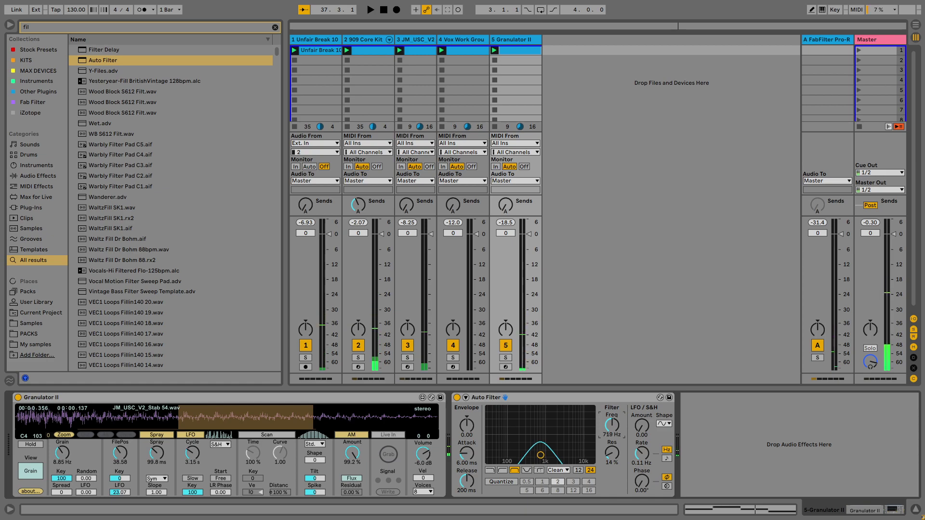
{"action": "key", "text": "space"}
{"action": "scroll", "coordinate": [611, 453], "scroll_direction": "up", "scroll_amount": 3}
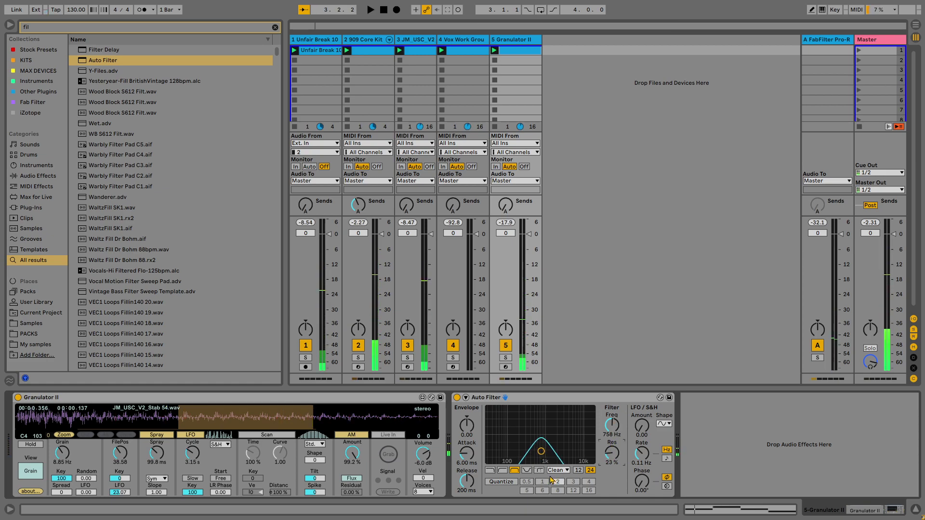
- Compare the Auto Filter's 12 and 24 dB slopes, keep 24 dB, and set its frequency to 1.04 kHz with the Granulator track soloed
{"action": "left_click", "coordinate": [578, 471]}
{"action": "left_click_drag", "start_coordinate": [606, 439], "coordinate": [606, 431]}
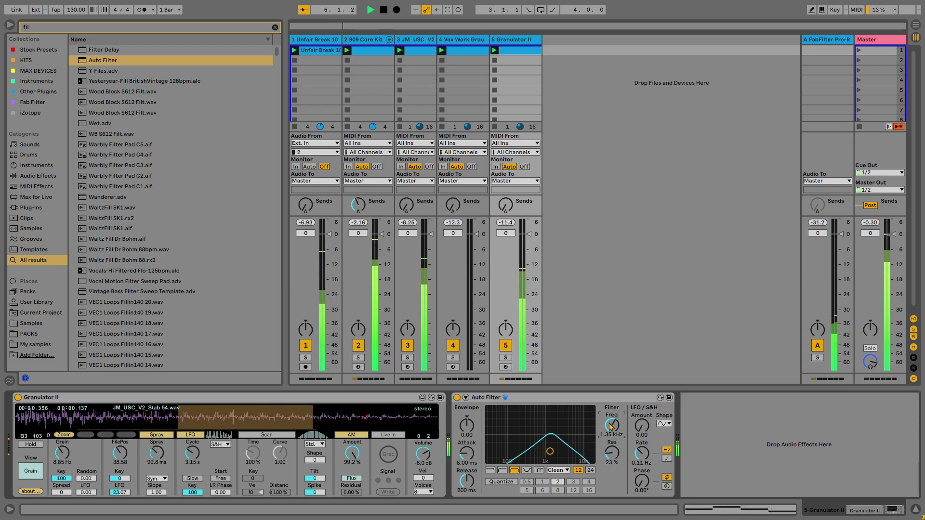
{"action": "left_click", "coordinate": [505, 358]}
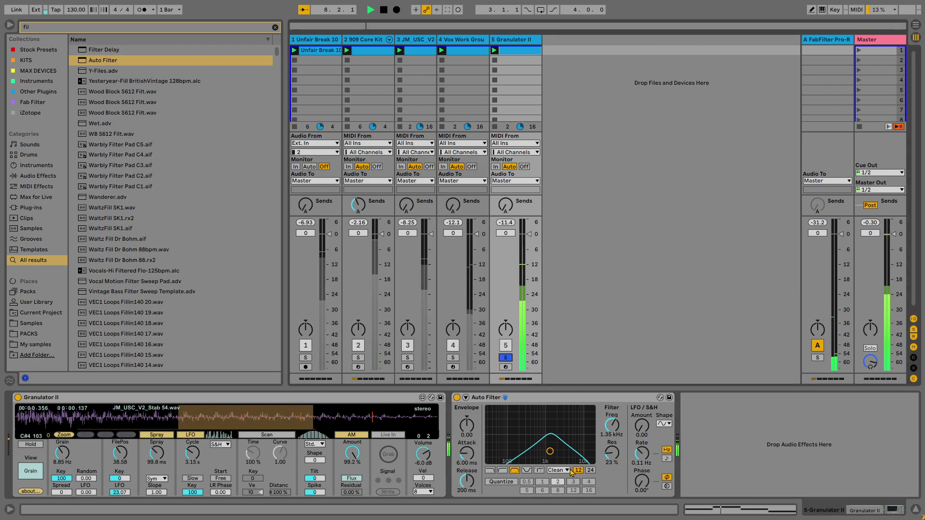
{"action": "left_click", "coordinate": [590, 471]}
{"action": "left_click_drag", "start_coordinate": [609, 435], "coordinate": [610, 448]}
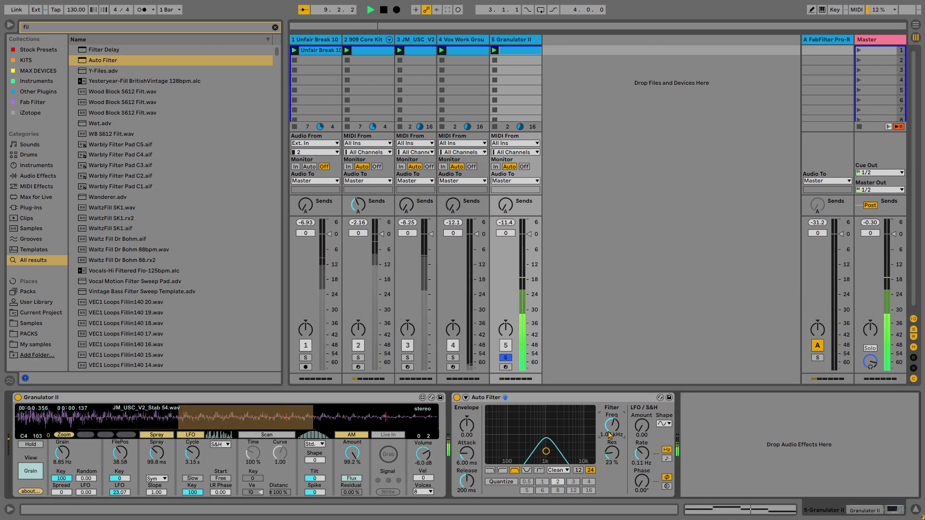
- Add a Hybrid Reverb after the Auto Filter at 100 % dry/wet, unsolo the track and check the reverb's EQ
{"action": "type", "text": "re"}
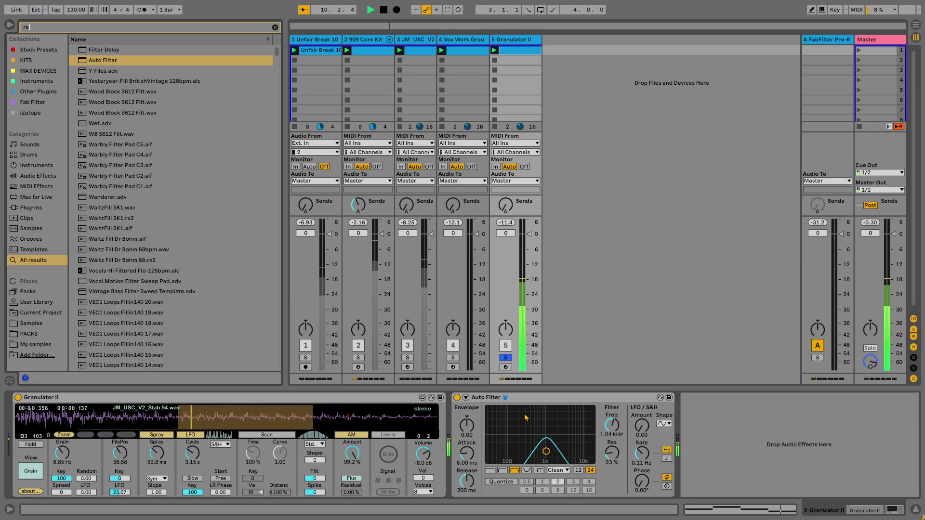
{"action": "type", "text": "v"}
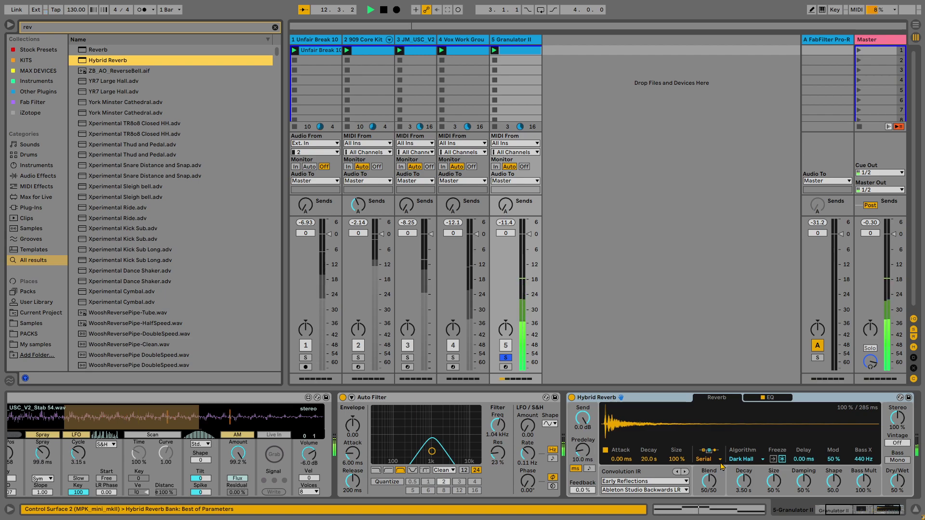
{"action": "left_click_drag", "start_coordinate": [906, 477], "coordinate": [907, 474]}
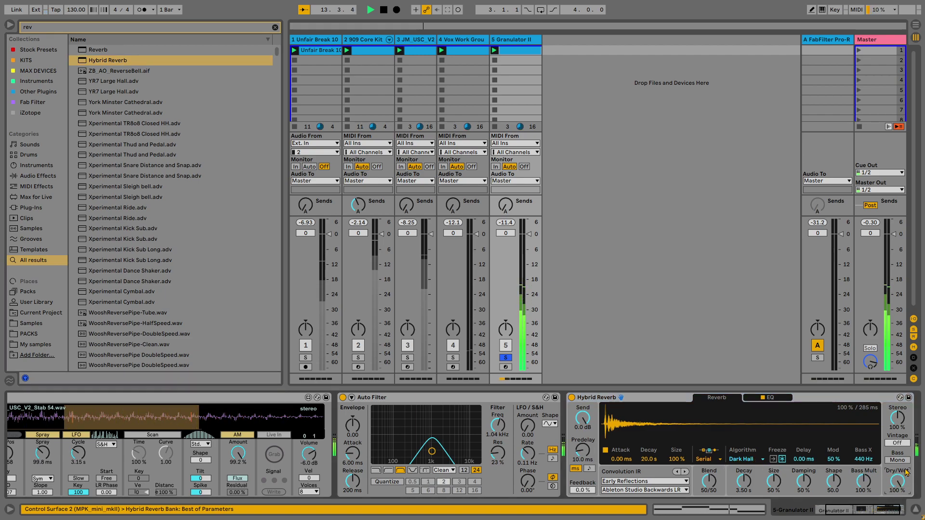
{"action": "left_click", "coordinate": [505, 357]}
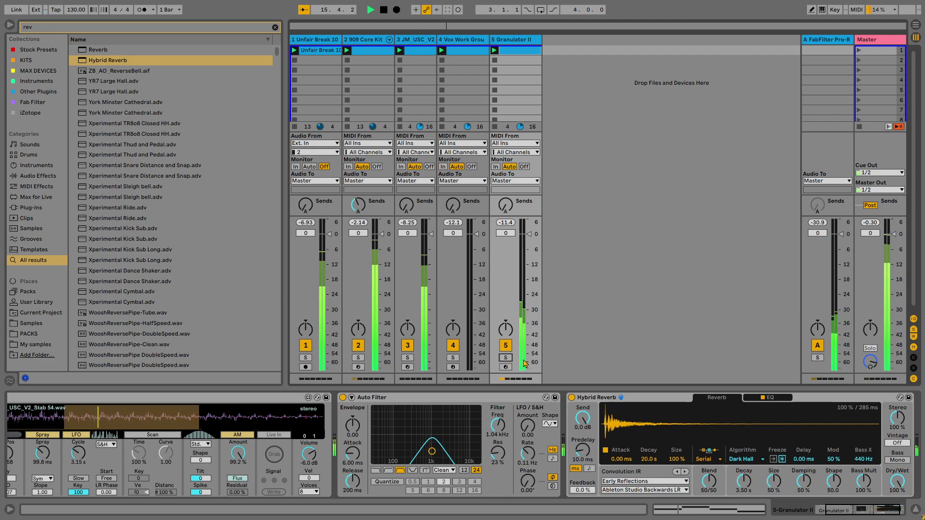
{"action": "left_click", "coordinate": [775, 405]}
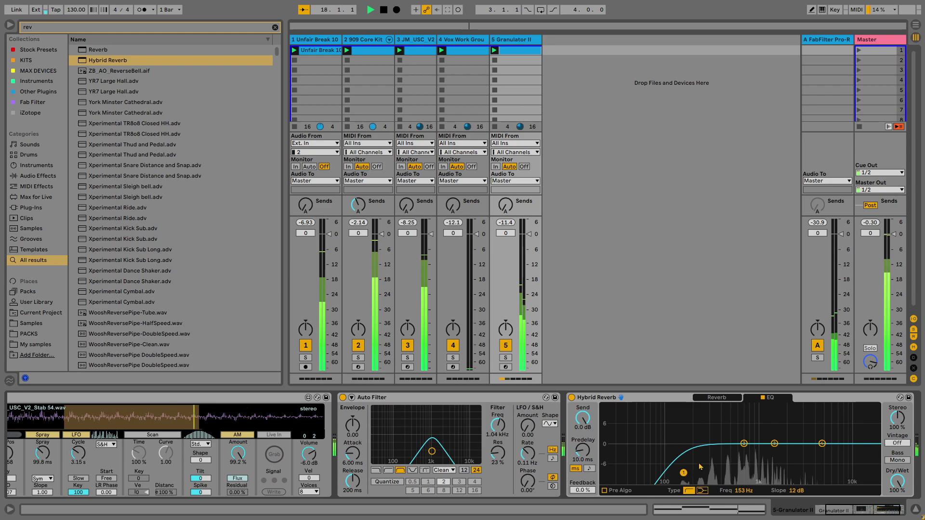
{"action": "left_click", "coordinate": [717, 398]}
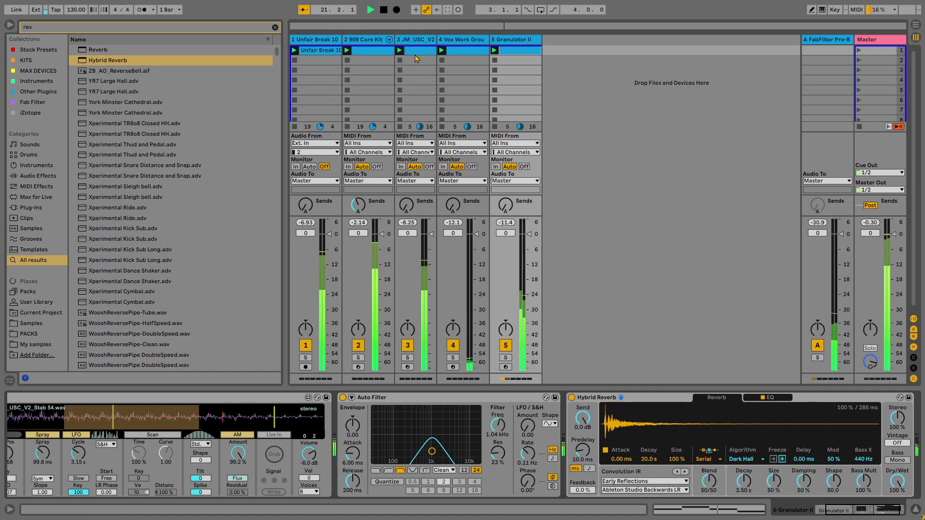
- Add a Compressor after the EQ Eight on the Unfair Break track
{"action": "left_click", "coordinate": [339, 39]}
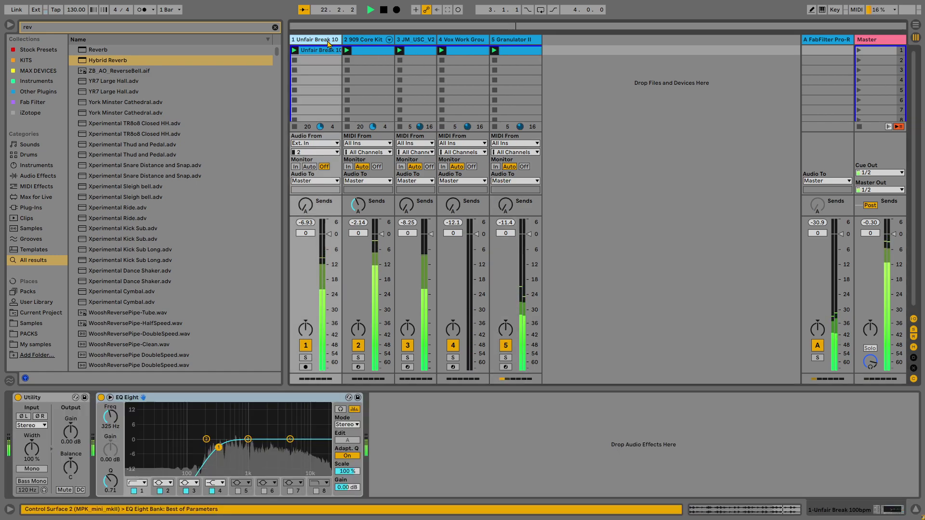
{"action": "key", "text": "ctrl+f"}
{"action": "type", "text": "co"}
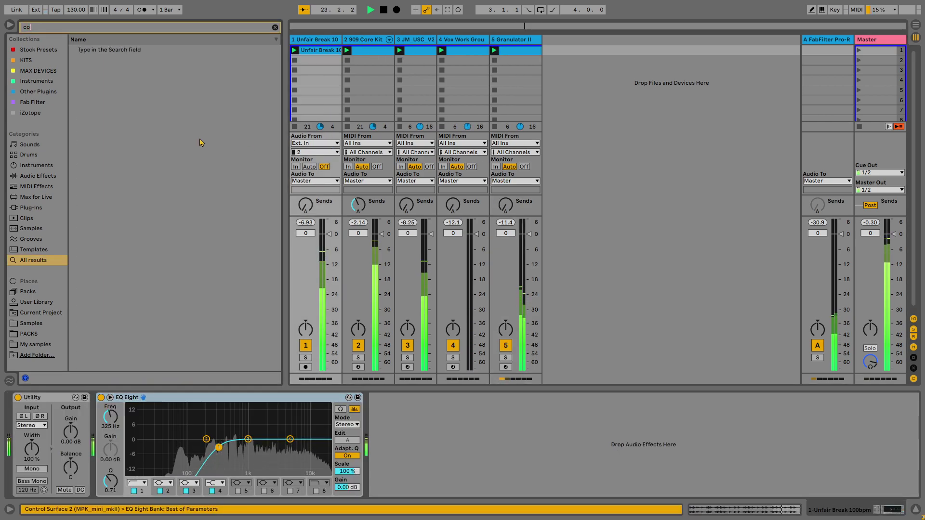
{"action": "left_click", "coordinate": [108, 94]}
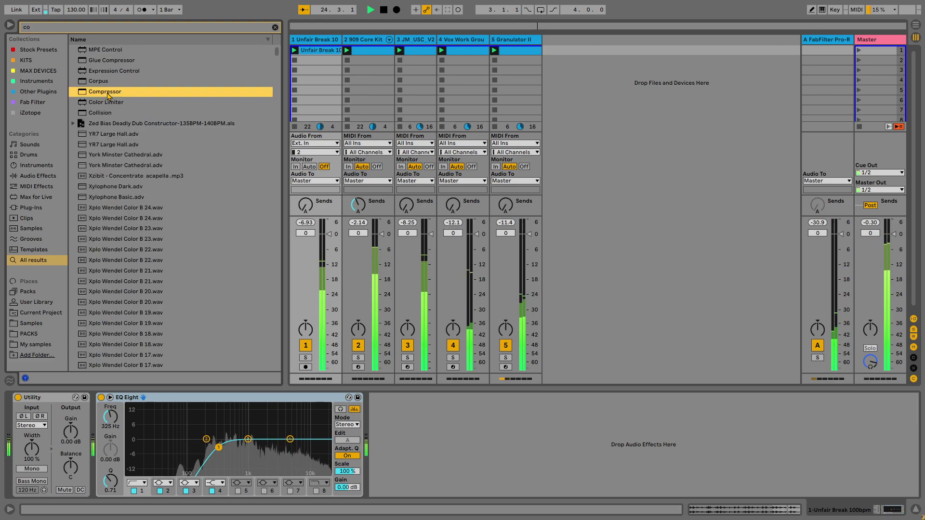
{"action": "left_click_drag", "start_coordinate": [453, 405], "coordinate": [461, 451]}
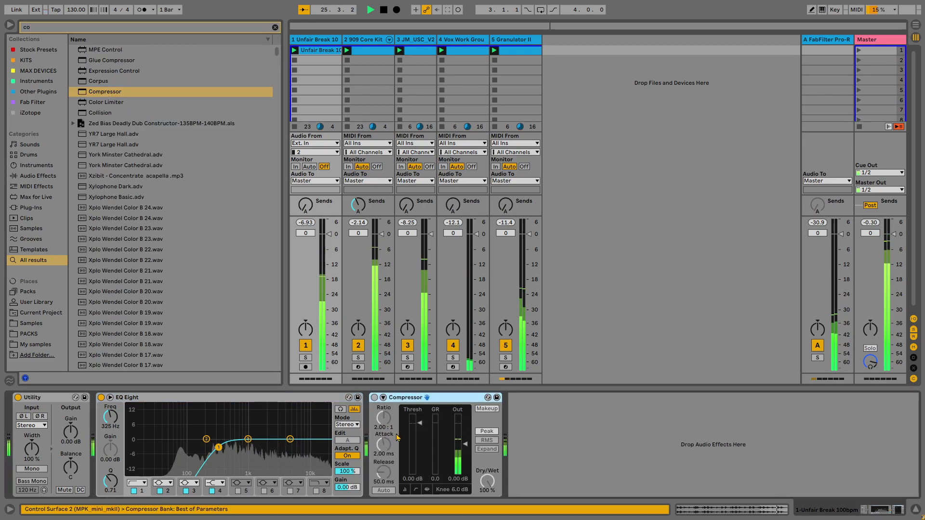
- Sidechain the compressor to the 909 kit's Bass Drum Post FX with inf:1 ratio, 0.09 ms attack and -7.21 dB threshold, then audition the break soloed
{"action": "left_click", "coordinate": [383, 397]}
{"action": "left_click", "coordinate": [392, 409]}
{"action": "left_click", "coordinate": [397, 425]}
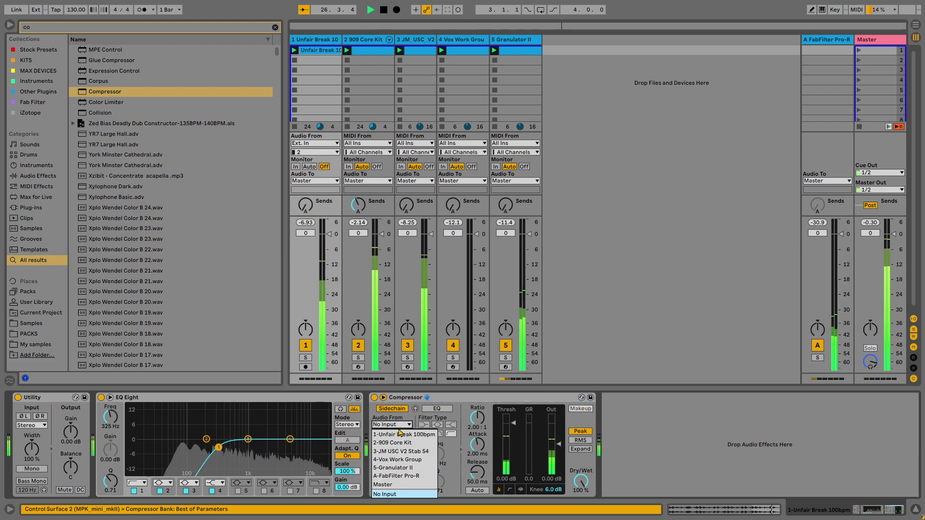
{"action": "left_click", "coordinate": [406, 444]}
{"action": "left_click", "coordinate": [398, 434]}
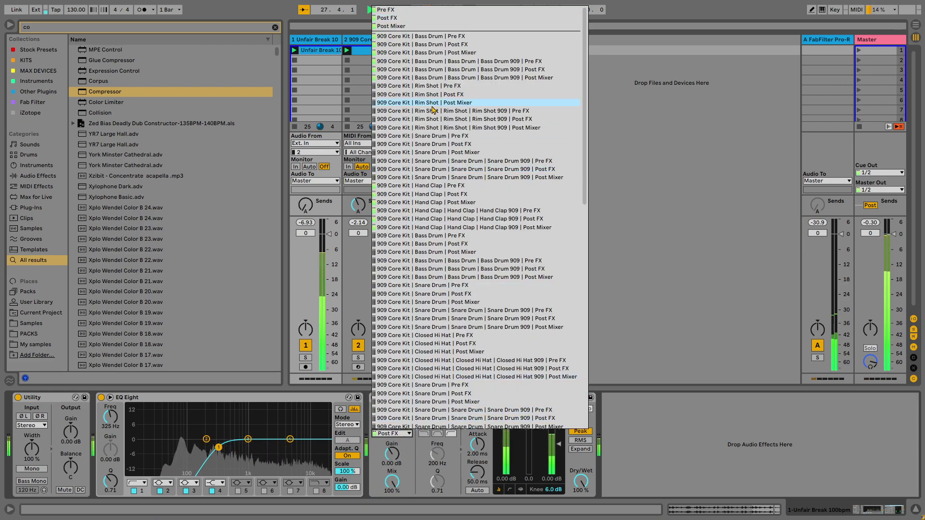
{"action": "left_click", "coordinate": [441, 45]}
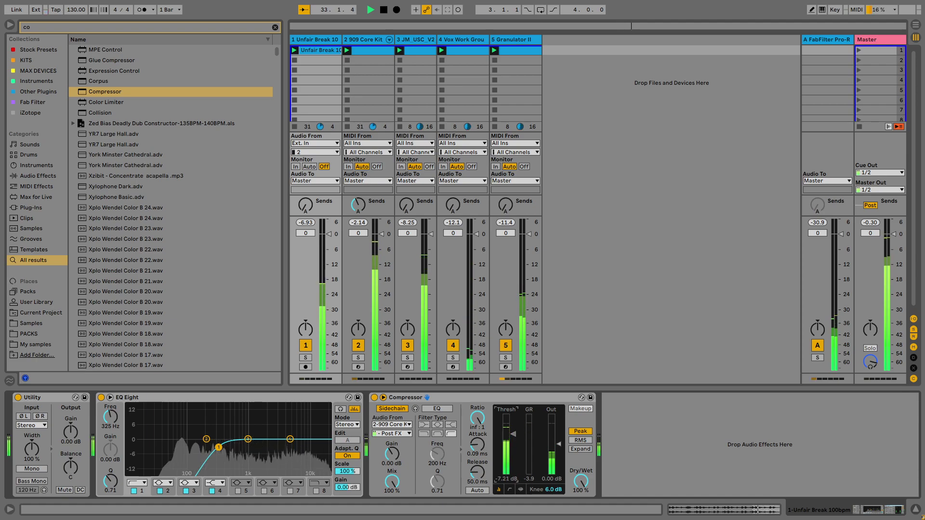
{"action": "left_click", "coordinate": [306, 357]}
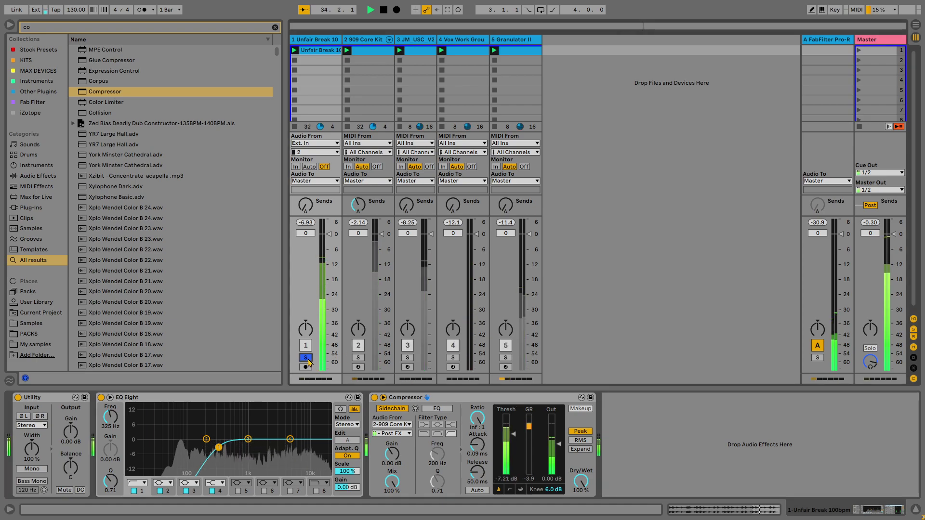
{"action": "left_click", "coordinate": [306, 358]}
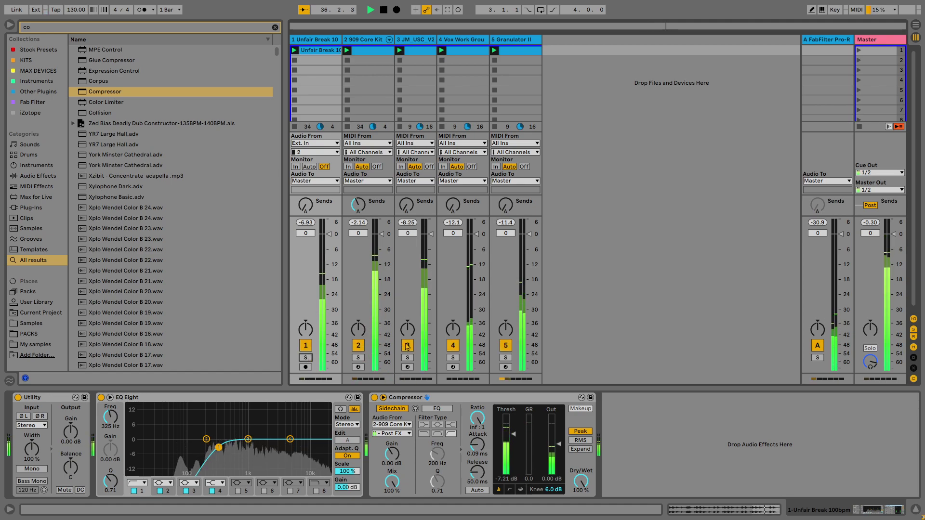
- Copy the break's sidechain compressor to the end of the Granulator II track and set its threshold to -18.2 dB
{"action": "right_click", "coordinate": [466, 401]}
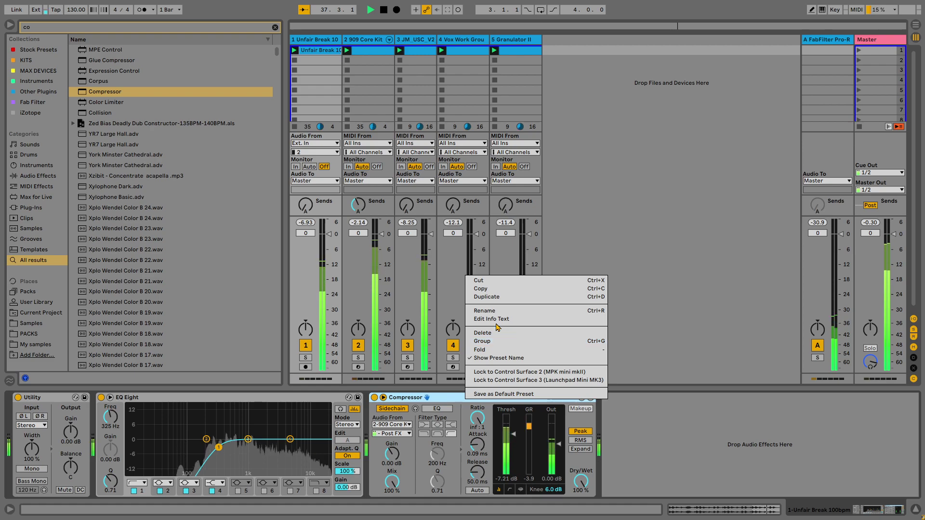
{"action": "left_click", "coordinate": [491, 288]}
{"action": "left_click", "coordinate": [469, 42]}
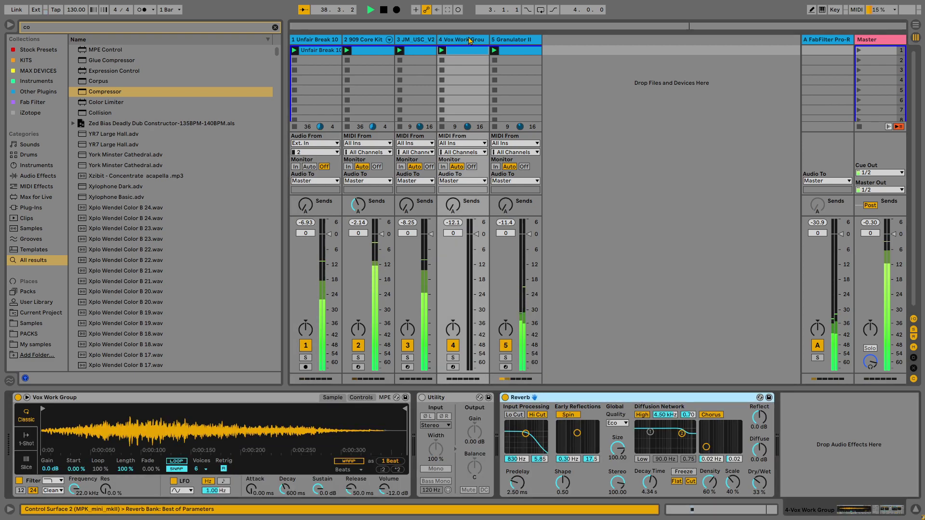
{"action": "left_click", "coordinate": [512, 42]}
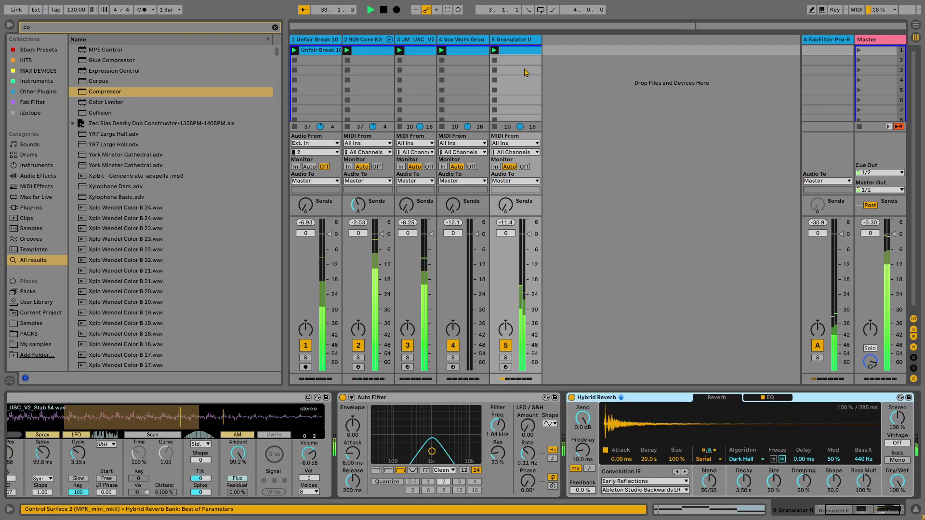
{"action": "left_click", "coordinate": [857, 509]}
{"action": "key", "text": "Return"}
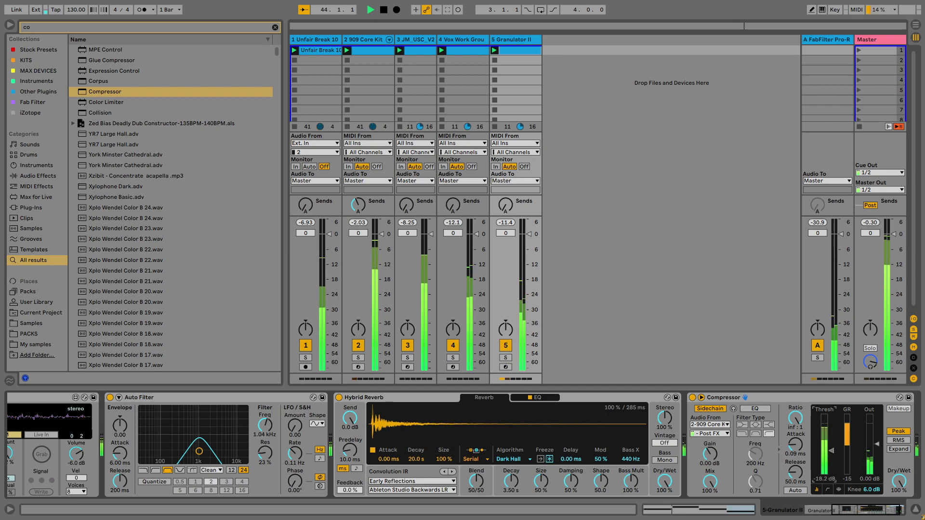
- Audition the sidechained Granulator pad soloed alone and together with the stab track, then return to the full groove
{"action": "left_click", "coordinate": [506, 357]}
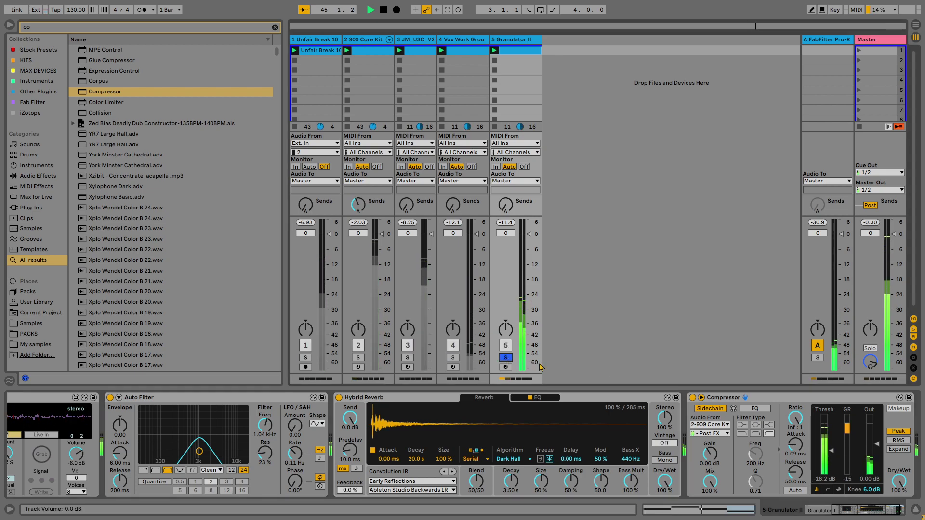
{"action": "left_click", "coordinate": [508, 359]}
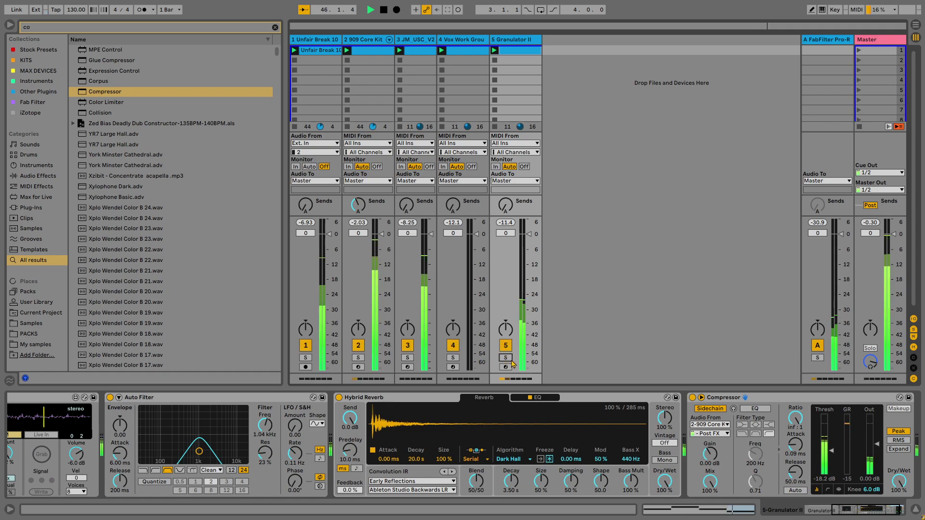
{"action": "left_click", "coordinate": [505, 357]}
{"action": "left_click", "coordinate": [408, 357], "text": "ctrl"}
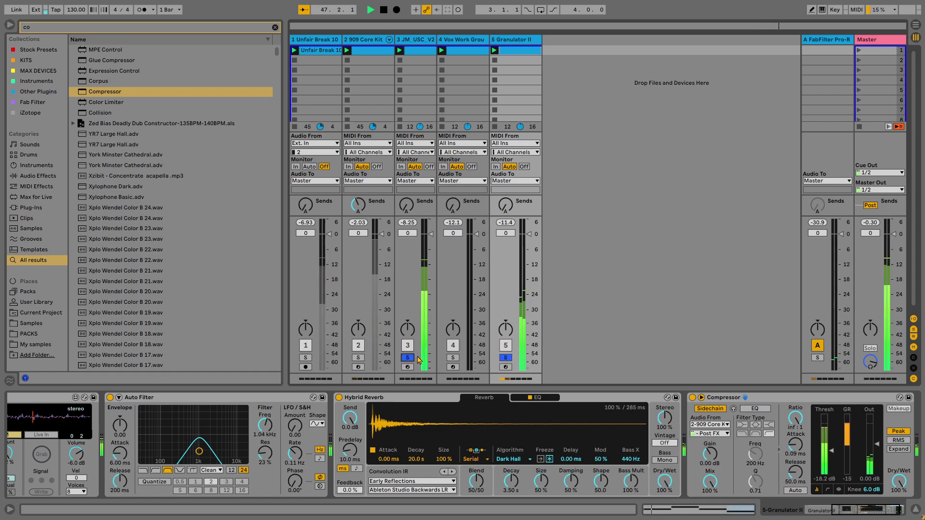
{"action": "left_click", "coordinate": [505, 358]}
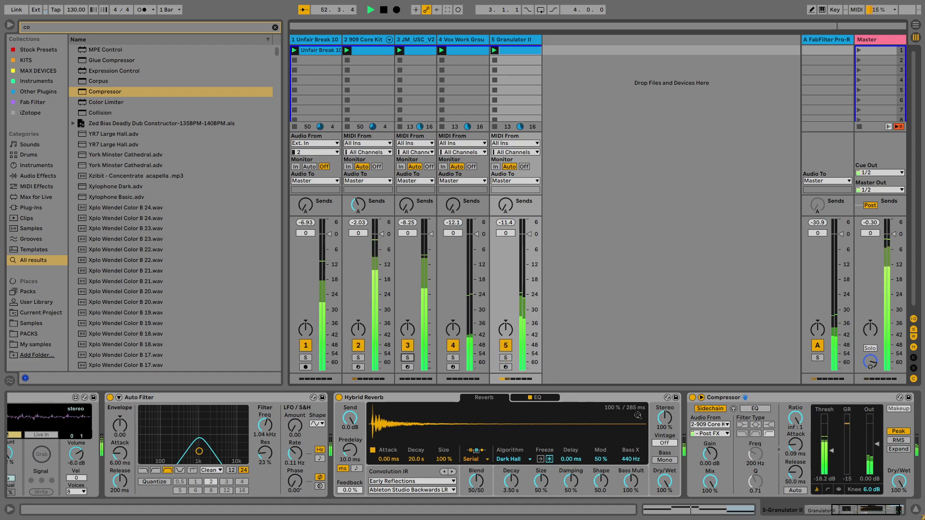
- Paste the sidechain compressor after the LFO on the JM_USC_V2 stab track and set its threshold to -9.78 dB
{"action": "left_click", "coordinate": [461, 44]}
{"action": "key", "text": "Left"}
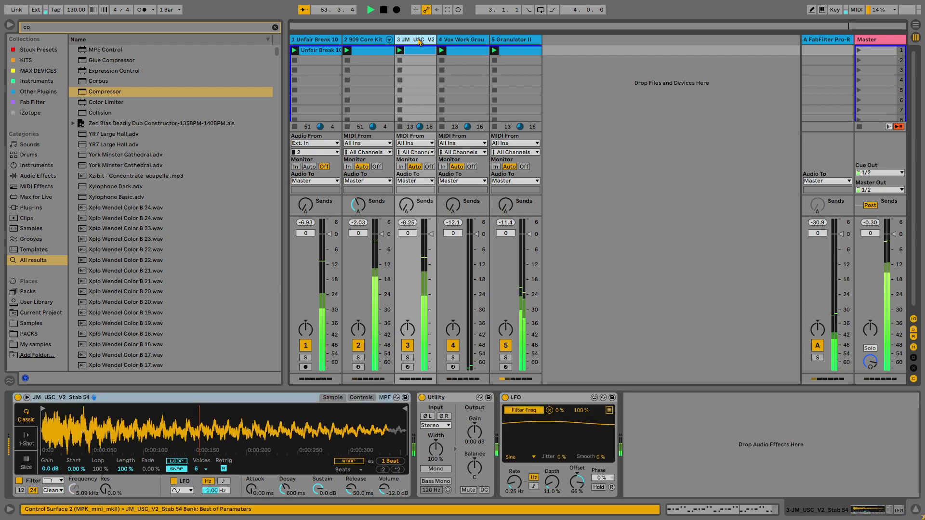
{"action": "key", "text": "Return"}
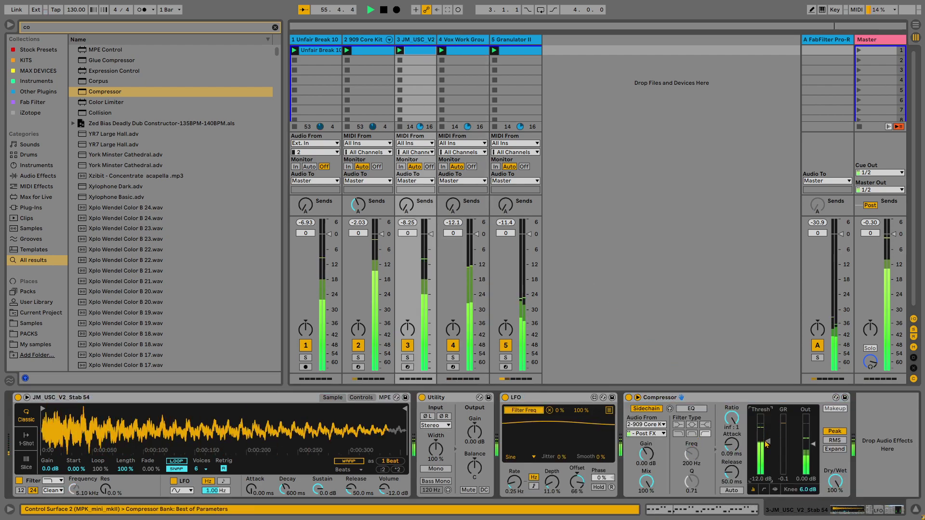
{"action": "left_click_drag", "start_coordinate": [767, 440], "coordinate": [767, 437]}
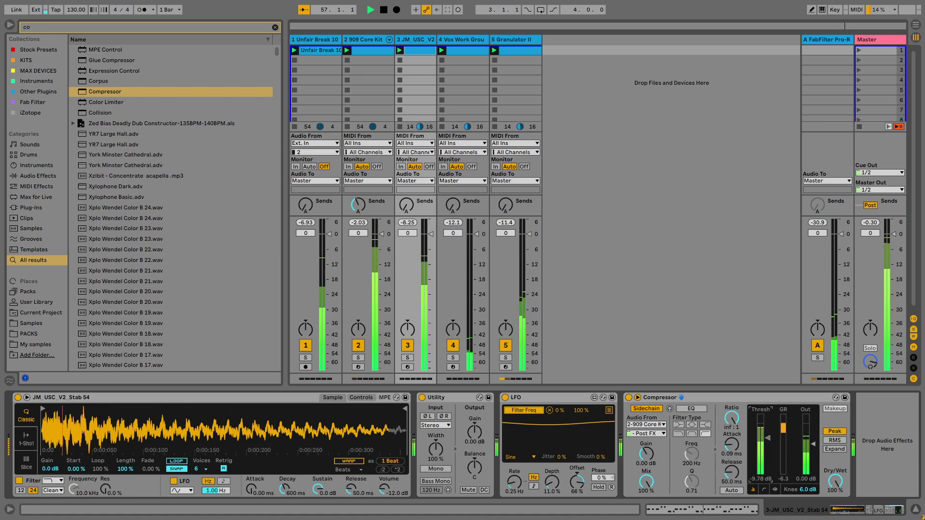
- Insert a new MIDI track after the Granulator II track
{"action": "left_click", "coordinate": [528, 41]}
{"action": "right_click", "coordinate": [573, 61]}
{"action": "left_click", "coordinate": [586, 79]}
- Set the Granulator track's Auto Filter frequency to 2.55 kHz while soloed, then raise its LFO amount to 3.57 in the full groove
{"action": "left_click", "coordinate": [520, 43]}
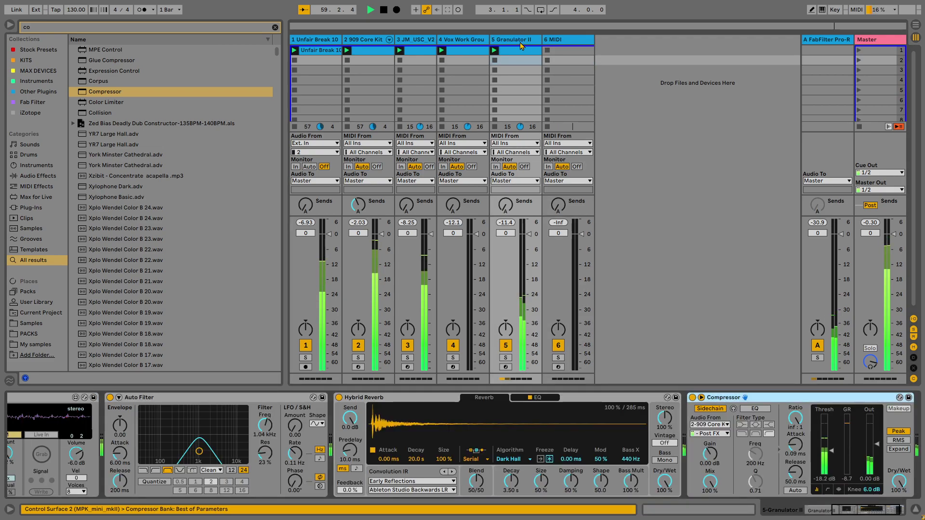
{"action": "left_click", "coordinate": [505, 358]}
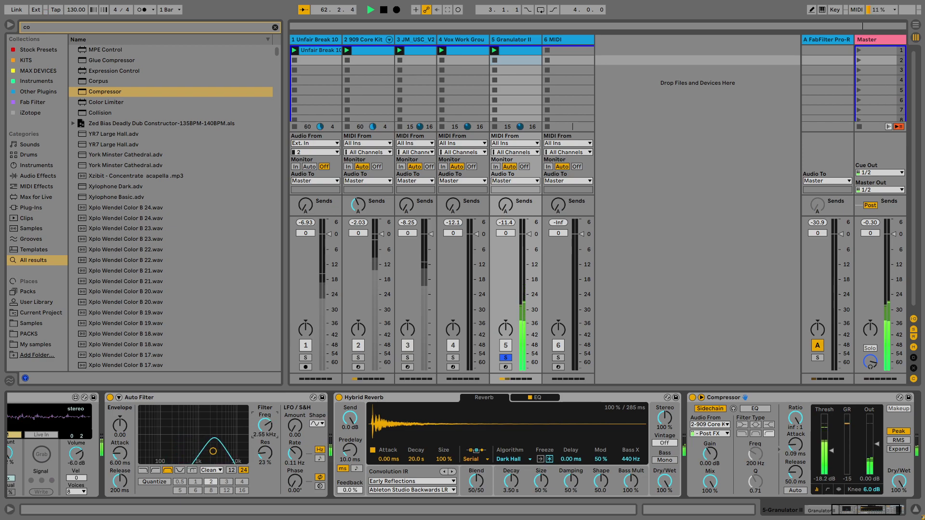
{"action": "left_click", "coordinate": [505, 357]}
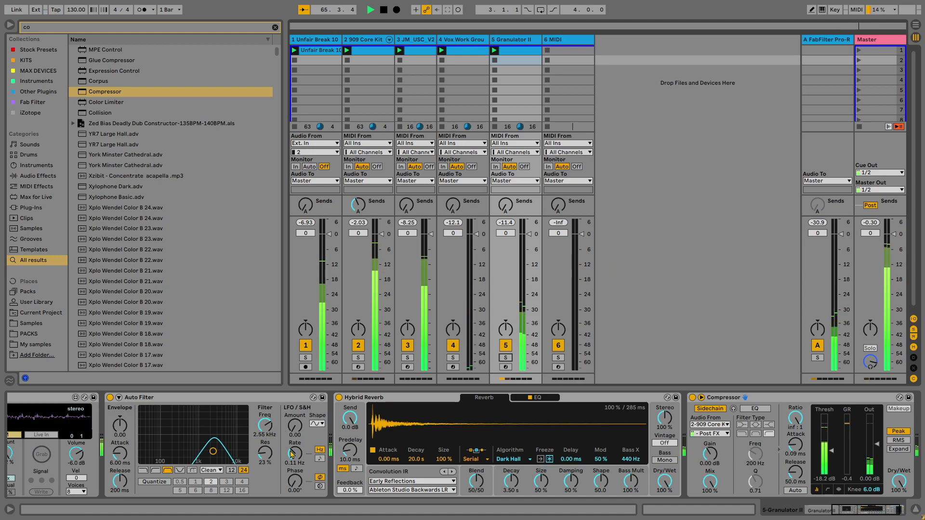
{"action": "left_click_drag", "start_coordinate": [295, 431], "coordinate": [295, 427]}
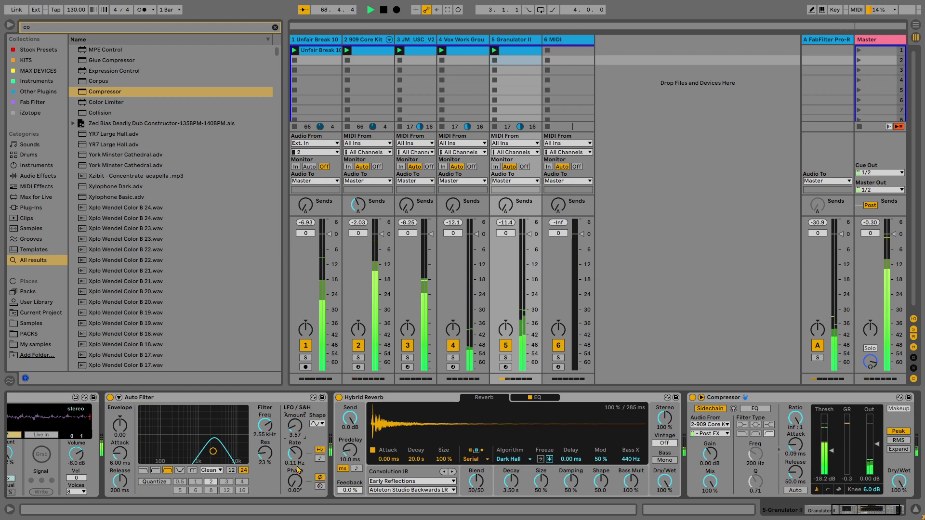
- Solo the Granulator track and lower its Hybrid Reverb's dry/wet to 37 %
{"action": "left_click", "coordinate": [505, 357]}
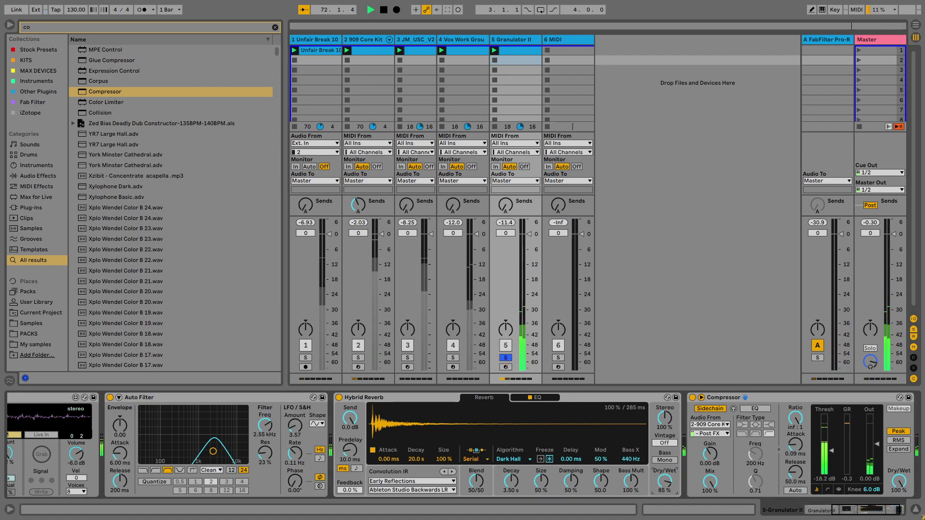
{"action": "left_click_drag", "start_coordinate": [664, 481], "coordinate": [664, 502]}
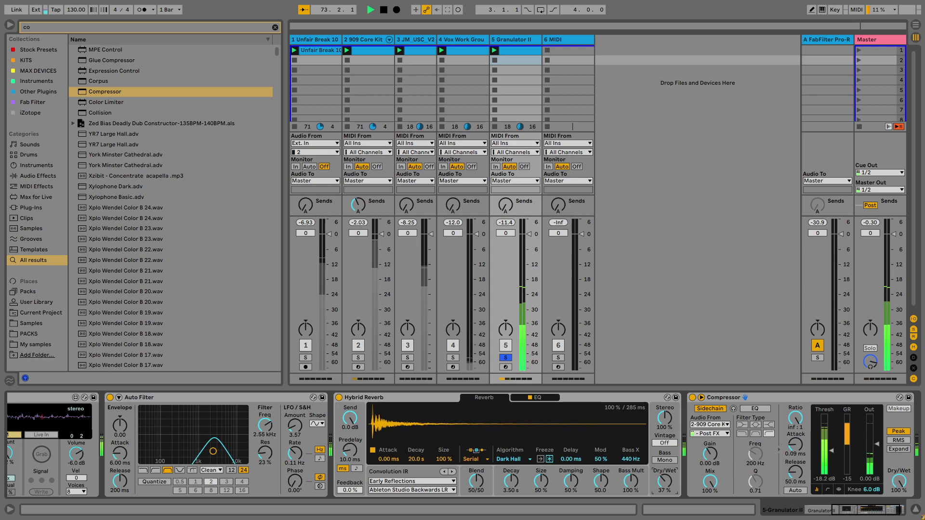
- Unsolo the Granulator II track to hear the full groove
{"action": "left_click", "coordinate": [506, 357]}
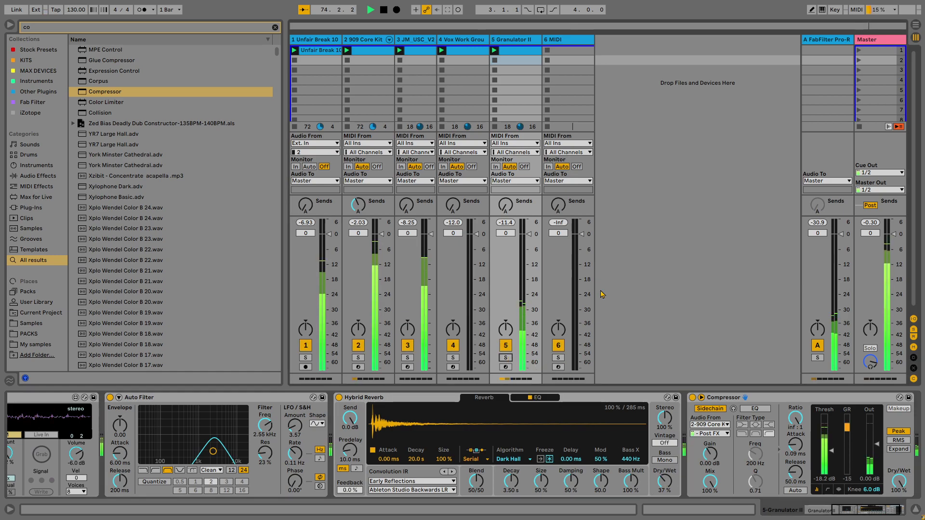
{"action": "left_click", "coordinate": [566, 42]}
{"action": "key", "text": "Delete"}
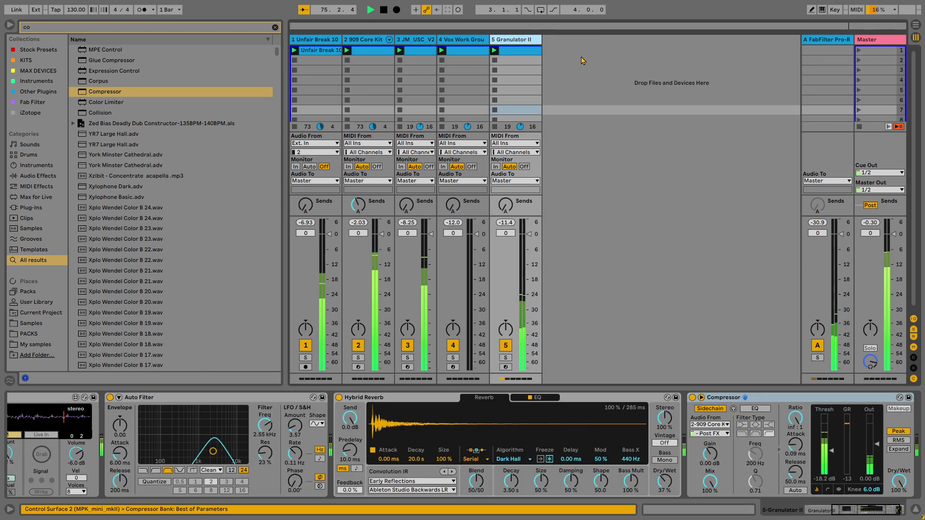
{"action": "right_click", "coordinate": [602, 54]}
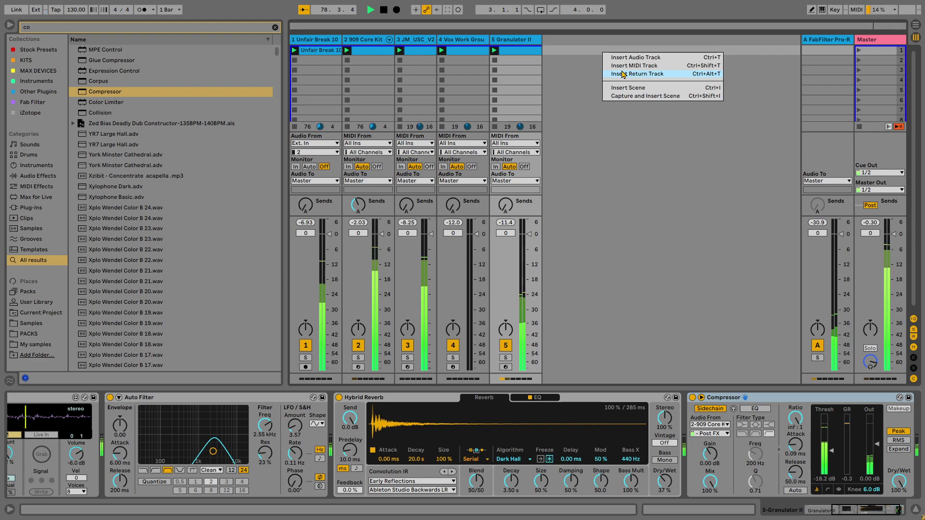
{"action": "key", "text": "Escape"}
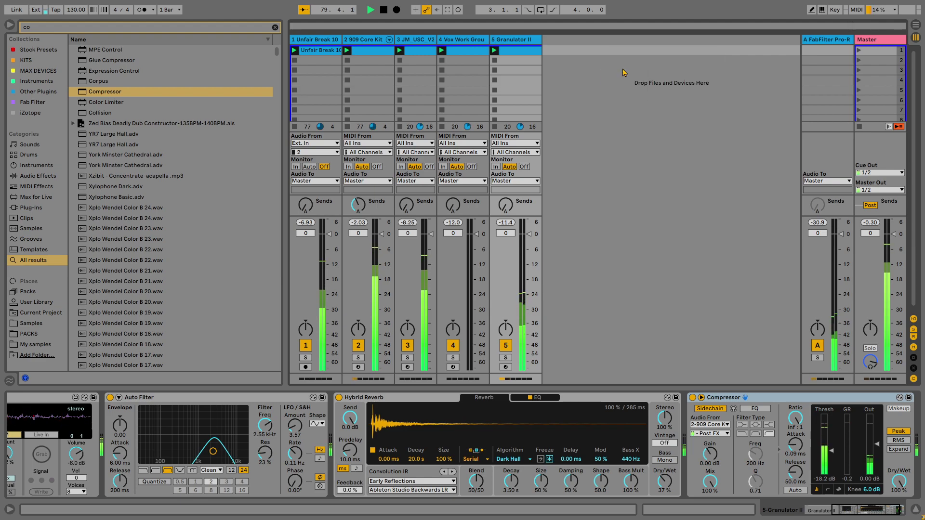
{"action": "key", "text": "ctrl+z"}
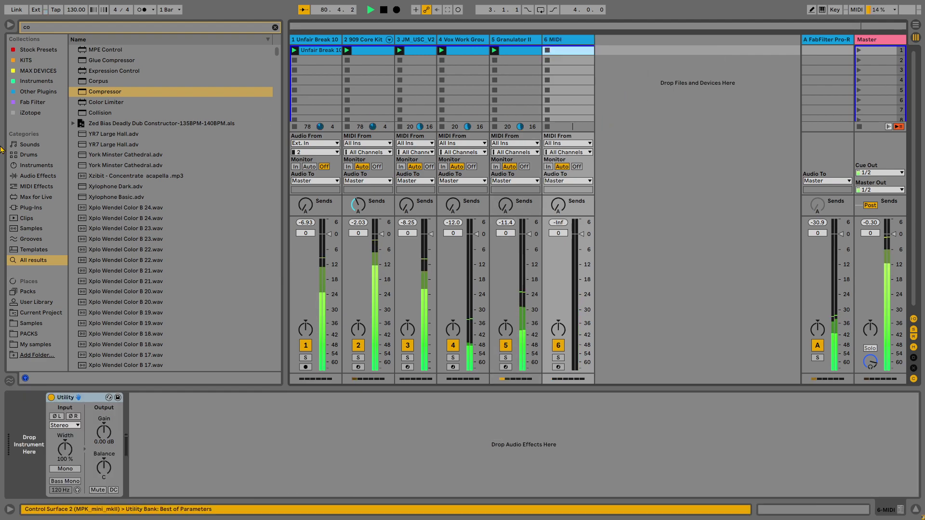
- Search the library for "bass stab", audition the SH-101 - Bass deep stab.wav sample, and clear the search
{"action": "left_click", "coordinate": [275, 28]}
{"action": "type", "text": "bass stab"}
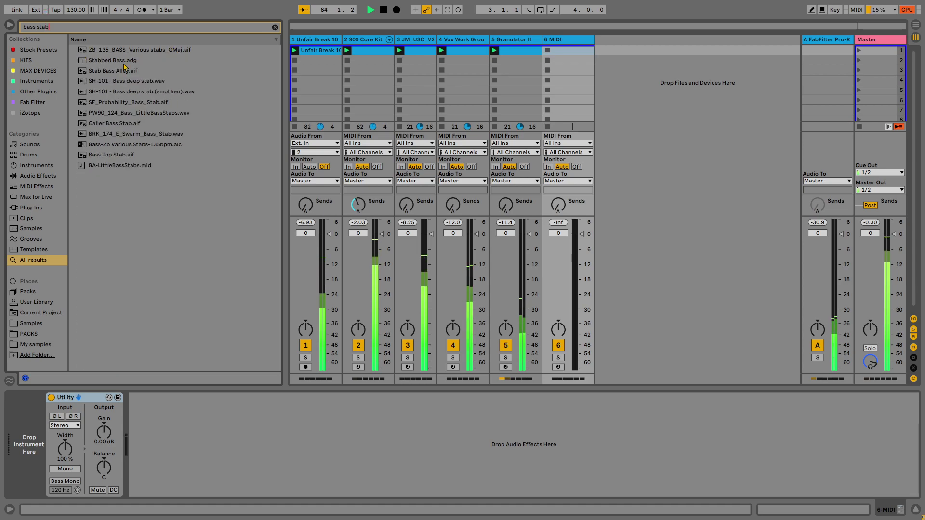
{"action": "left_click", "coordinate": [160, 82]}
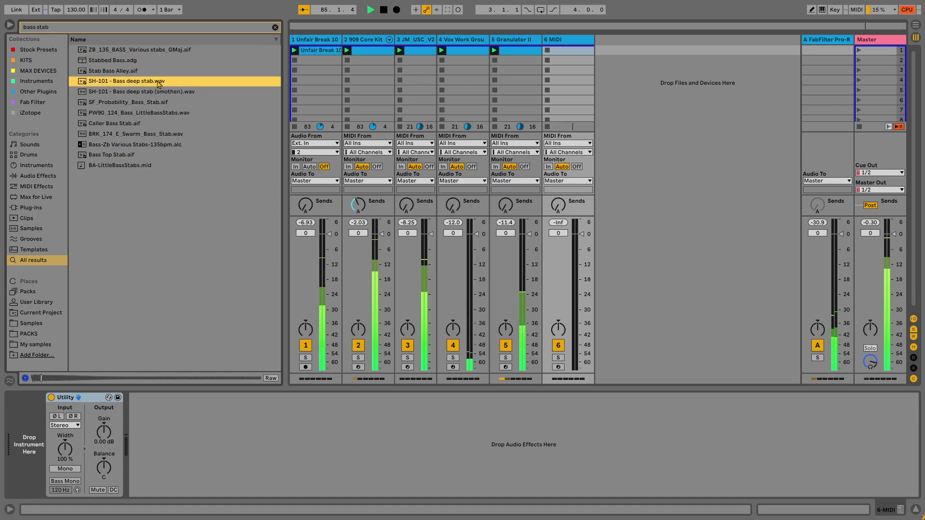
{"action": "key", "text": "space"}
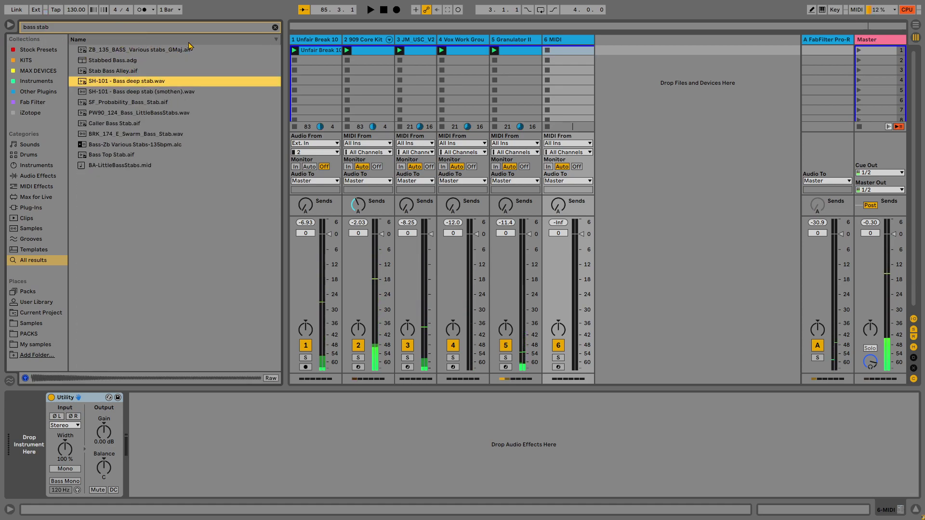
{"action": "key", "text": "Delete"}
{"action": "left_click", "coordinate": [518, 278]}
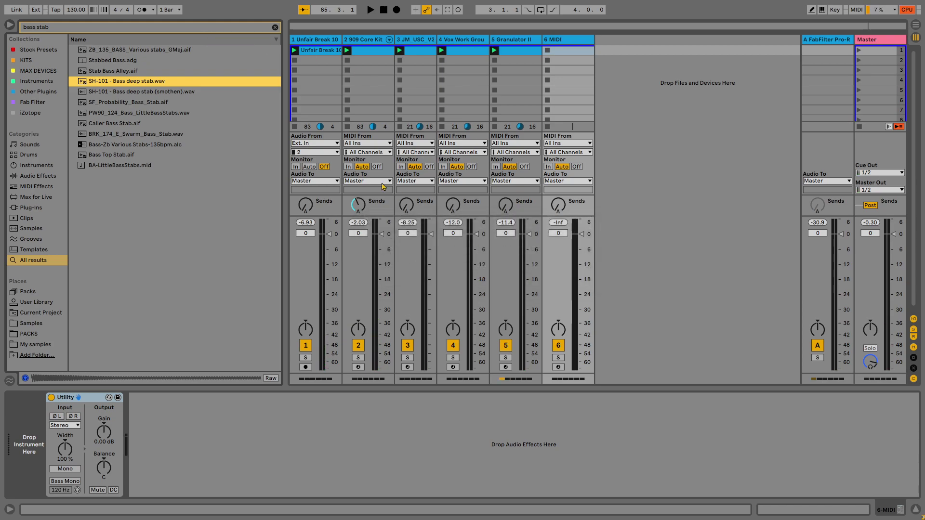
{"action": "left_click", "coordinate": [275, 28]}
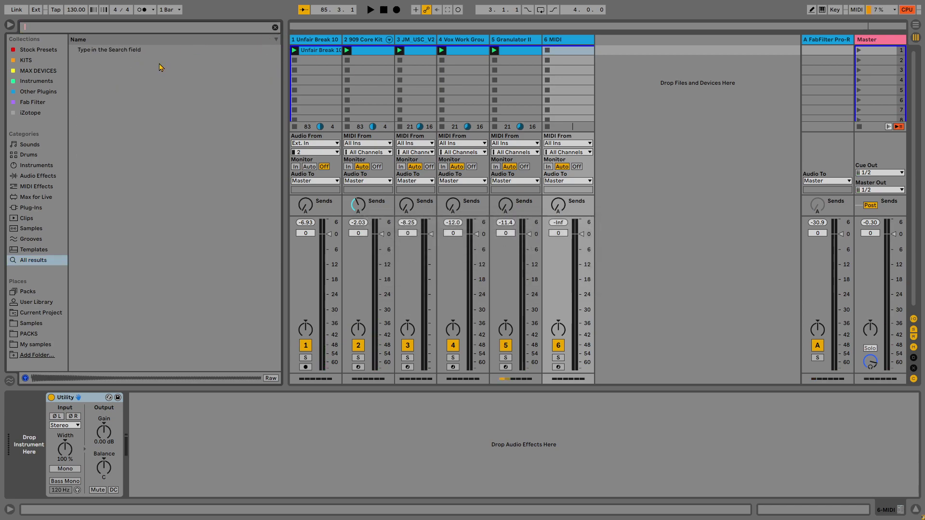
- Load the Operator instrument from the Instruments collection onto the empty MIDI track while the groove plays
{"action": "left_click", "coordinate": [506, 51]}
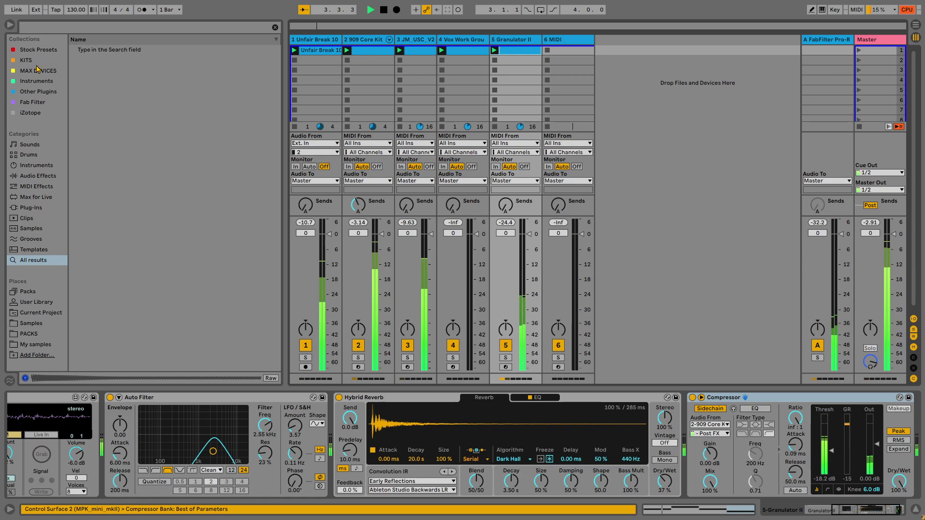
{"action": "left_click", "coordinate": [35, 82]}
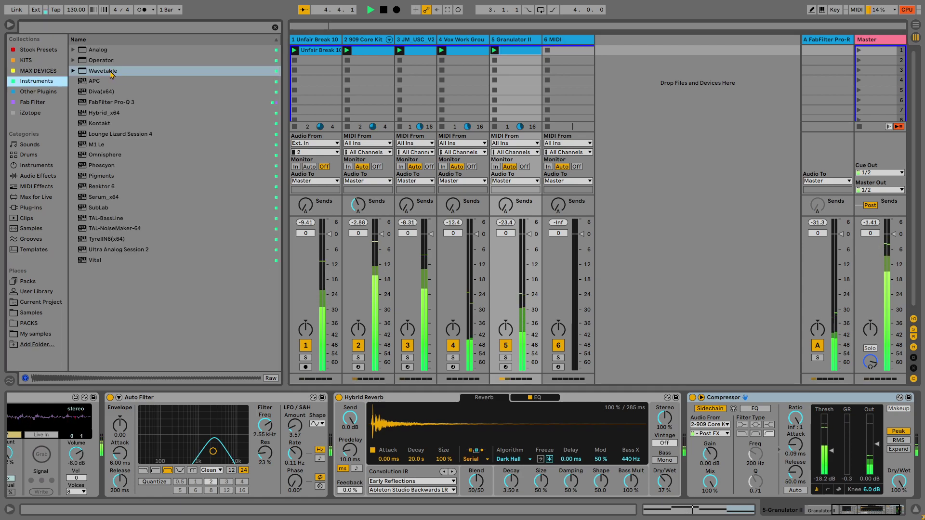
{"action": "left_click", "coordinate": [105, 75]}
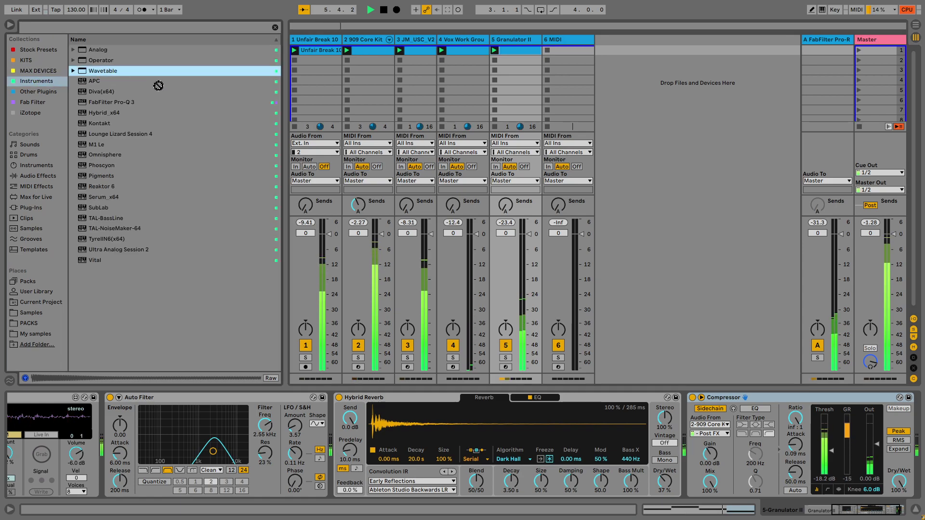
{"action": "left_click_drag", "start_coordinate": [102, 61], "coordinate": [569, 56]}
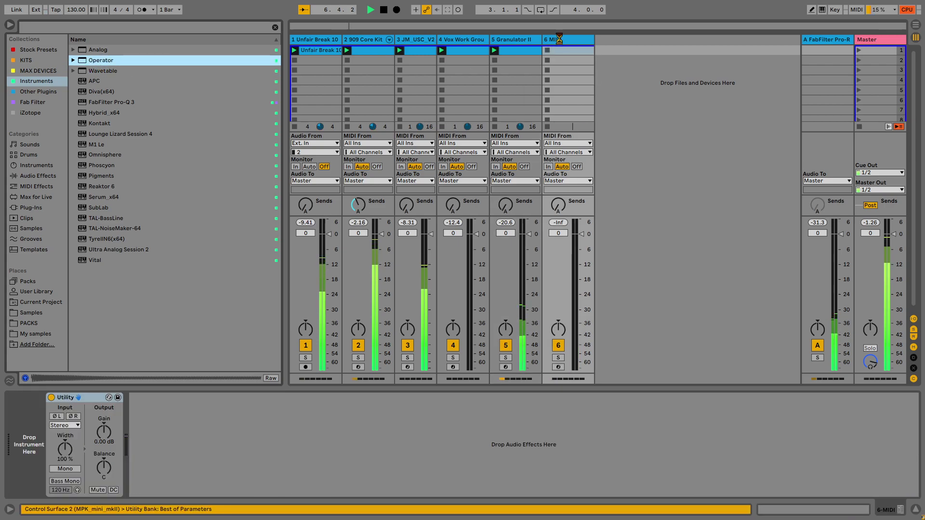
- Create a one-bar MIDI clip in the Operator track's first slot and place a sixteenth-note C#3 at its start
{"action": "double_click", "coordinate": [568, 54]}
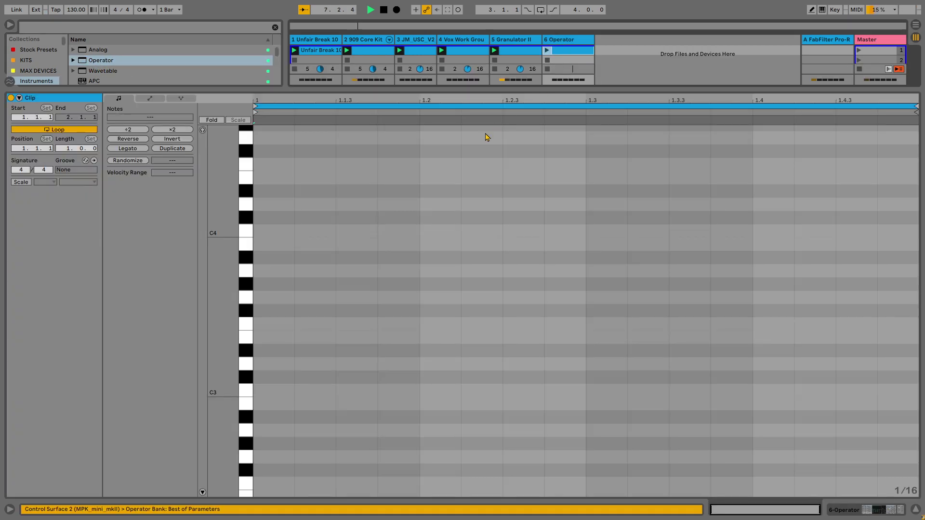
{"action": "double_click", "coordinate": [290, 391]}
{"action": "mouse_move", "coordinate": [288, 391]}
{"action": "left_mouse_down"}
{"action": "mouse_move", "coordinate": [306, 398]}
{"action": "mouse_move", "coordinate": [276, 393]}
{"action": "mouse_move", "coordinate": [278, 383]}
{"action": "left_mouse_up"}
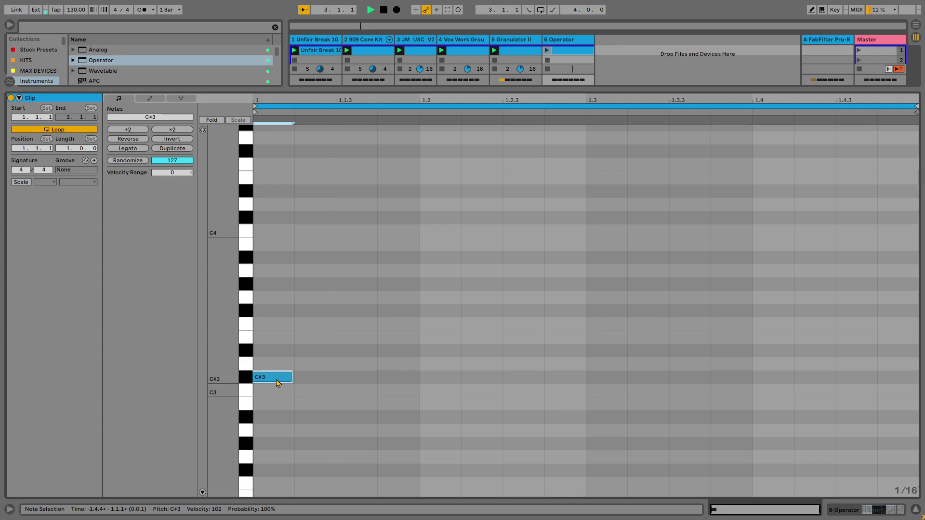
{"action": "key", "text": "space"}
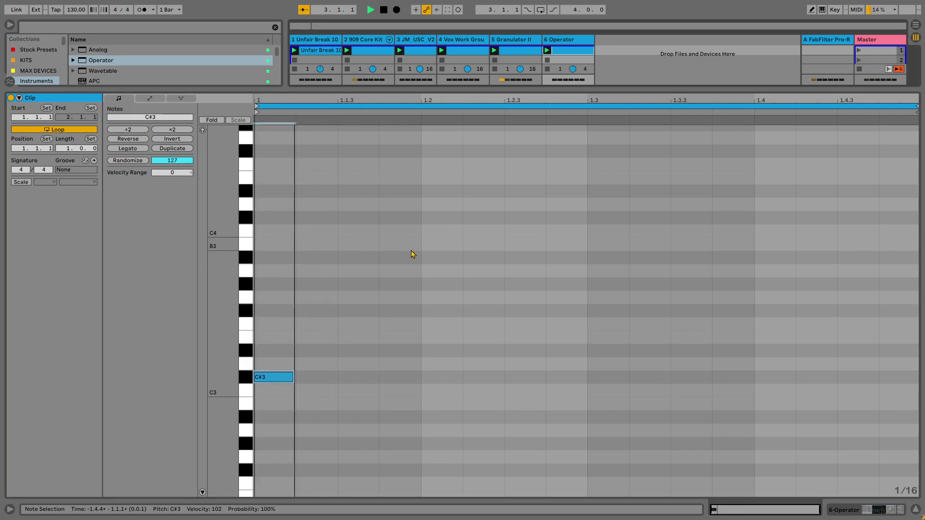
{"action": "left_click_drag", "start_coordinate": [281, 378], "coordinate": [285, 378]}
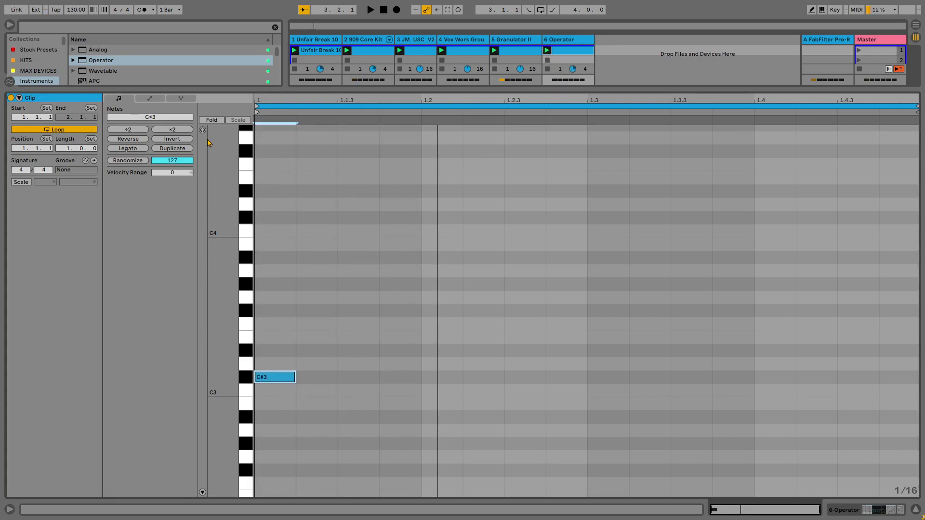
{"action": "left_click", "coordinate": [287, 380]}
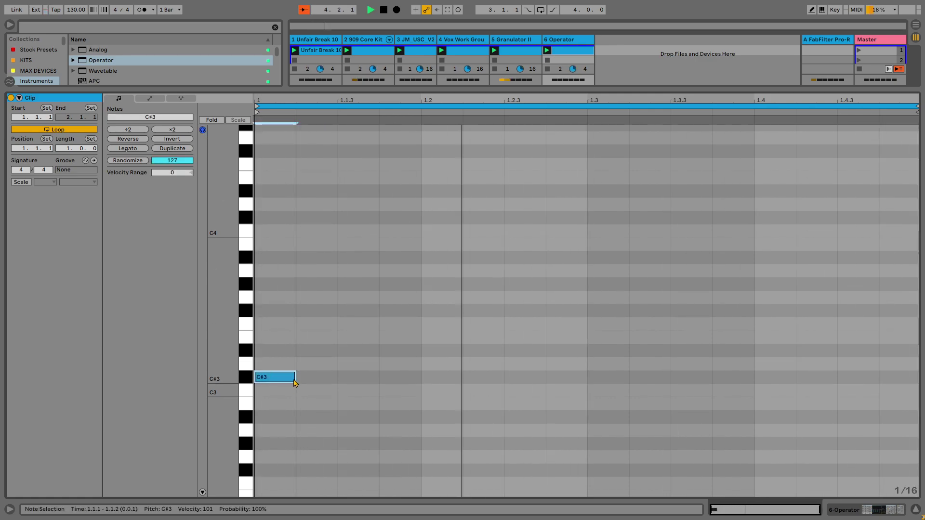
- Add three more sixteenth-note C#3 notes to the Operator clip at 1.1.3, 1.2.2 and 1.2.4
{"action": "scroll", "coordinate": [310, 346], "scroll_direction": "down", "scroll_amount": 2}
{"action": "double_click", "coordinate": [373, 355]}
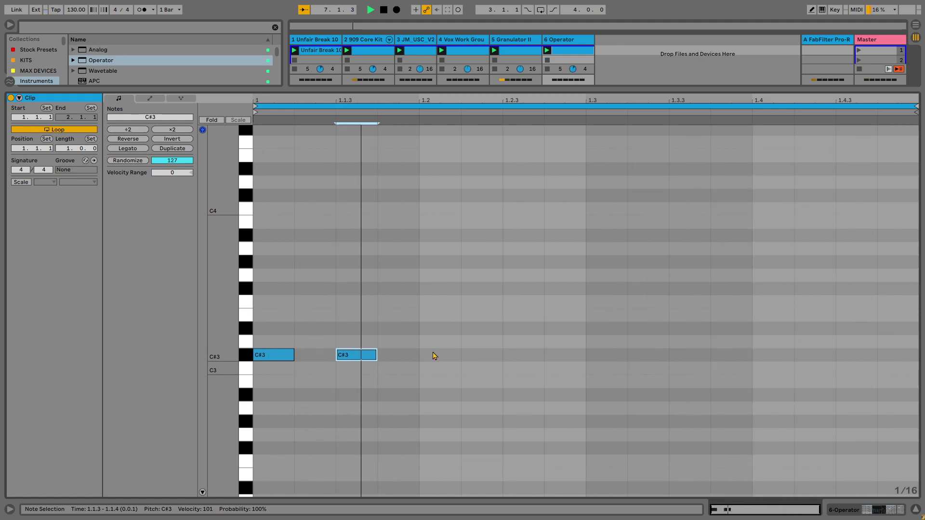
{"action": "double_click", "coordinate": [490, 356]}
{"action": "double_click", "coordinate": [573, 357]}
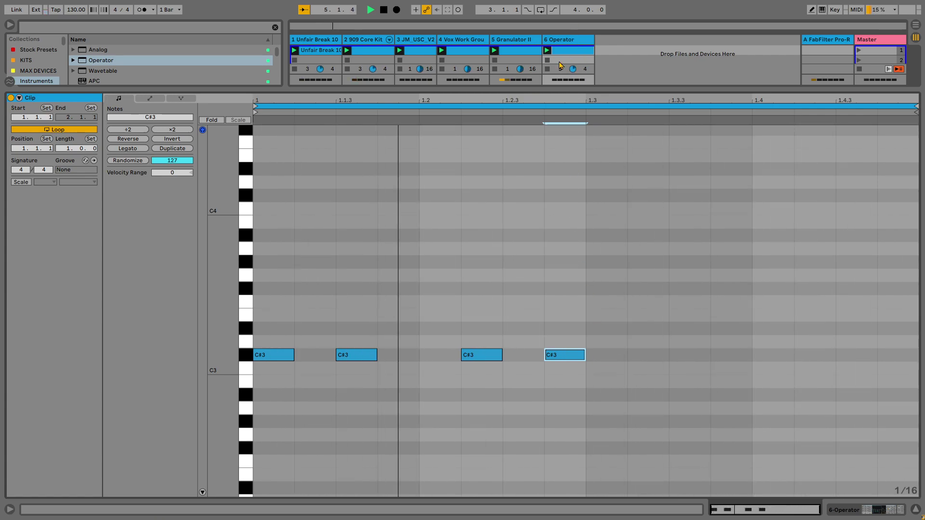
- Transpose all four notes in the Operator clip down three octaves to C#0
{"action": "left_click_drag", "start_coordinate": [270, 316], "coordinate": [621, 432]}
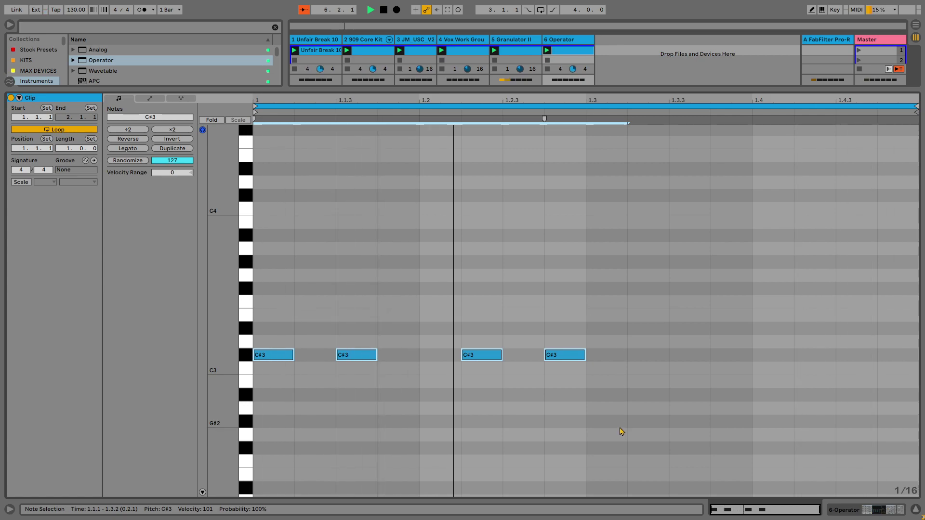
{"action": "key", "text": "shift+Down"}
{"action": "key", "text": "shift+Down"}
{"action": "key", "text": "shift+Down"}
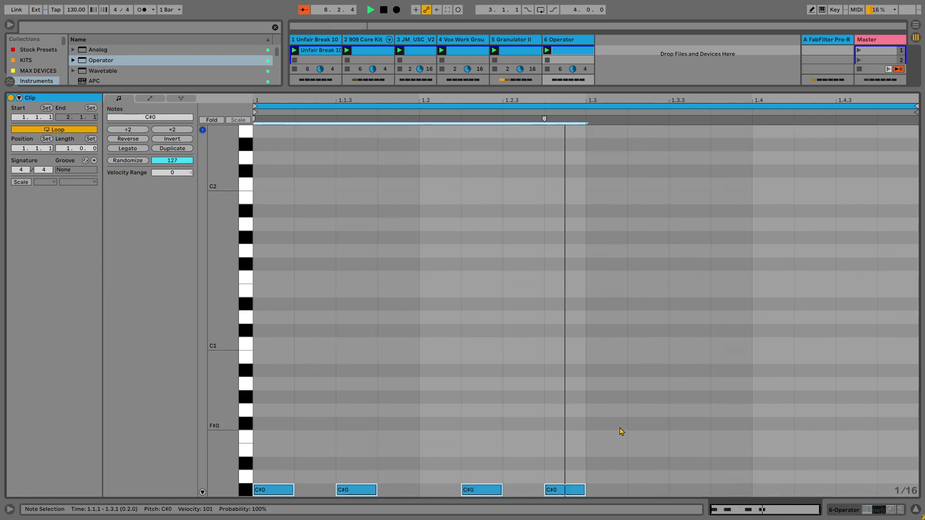
- Raise Operator's oscillator B level to -15 dB and oscillator C level to -24 dB, checking the bass in solo
{"action": "key", "text": "shift+Tab"}
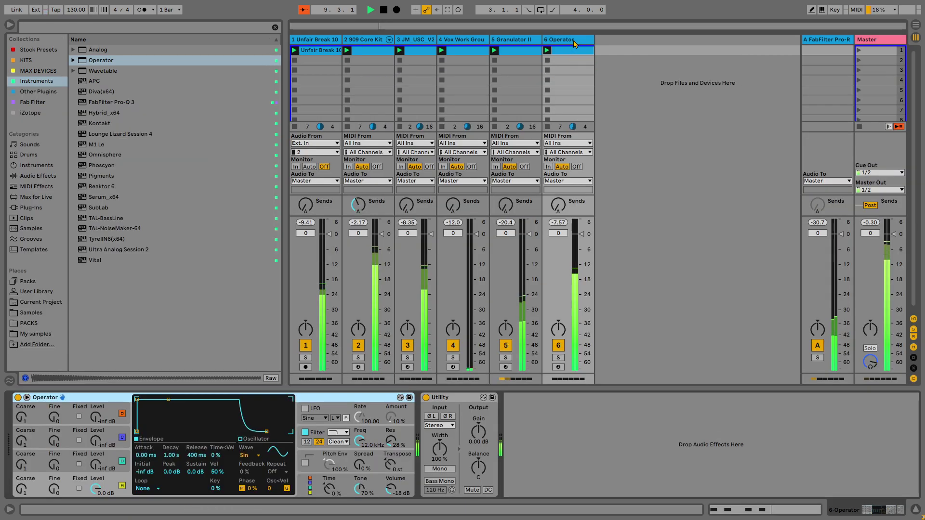
{"action": "mouse_move", "coordinate": [95, 465]}
{"action": "left_mouse_down"}
{"action": "mouse_move", "coordinate": [96, 452]}
{"action": "mouse_move", "coordinate": [95, 461]}
{"action": "left_mouse_up"}
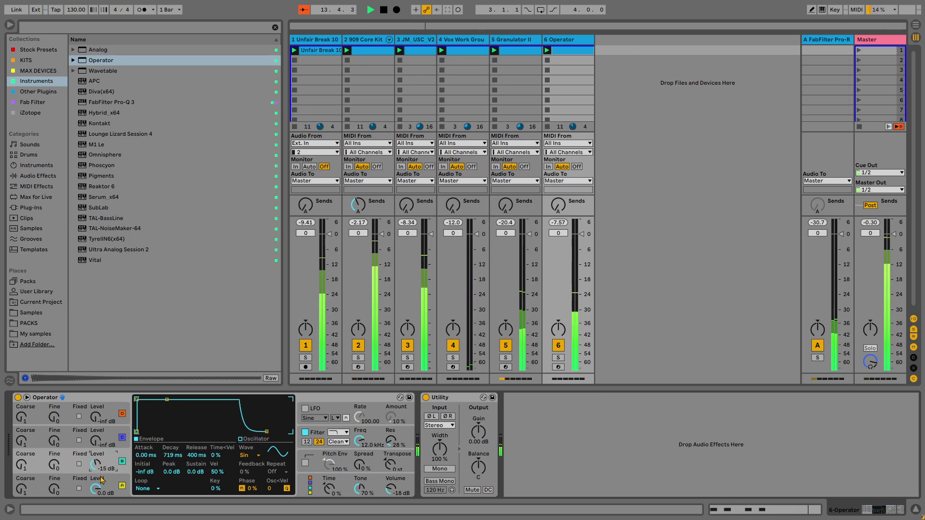
{"action": "left_click", "coordinate": [558, 357]}
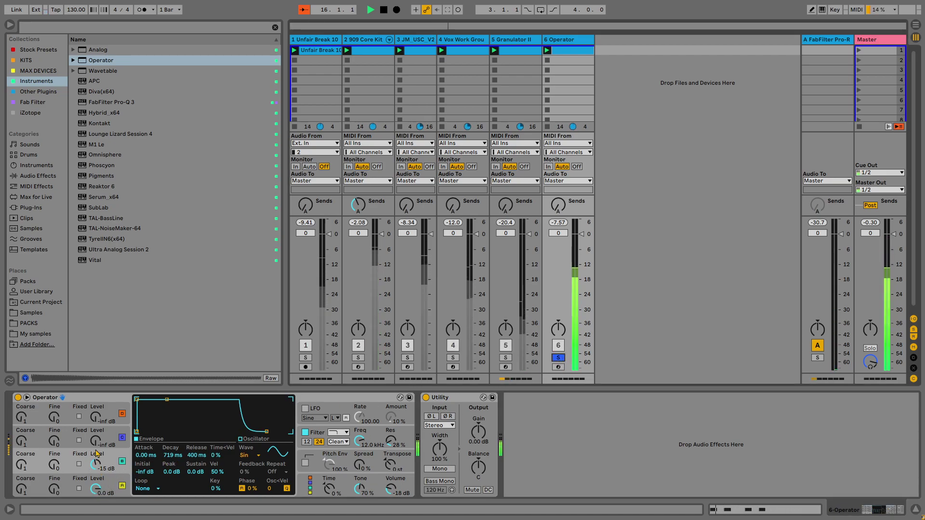
{"action": "left_click_drag", "start_coordinate": [96, 440], "coordinate": [96, 434]}
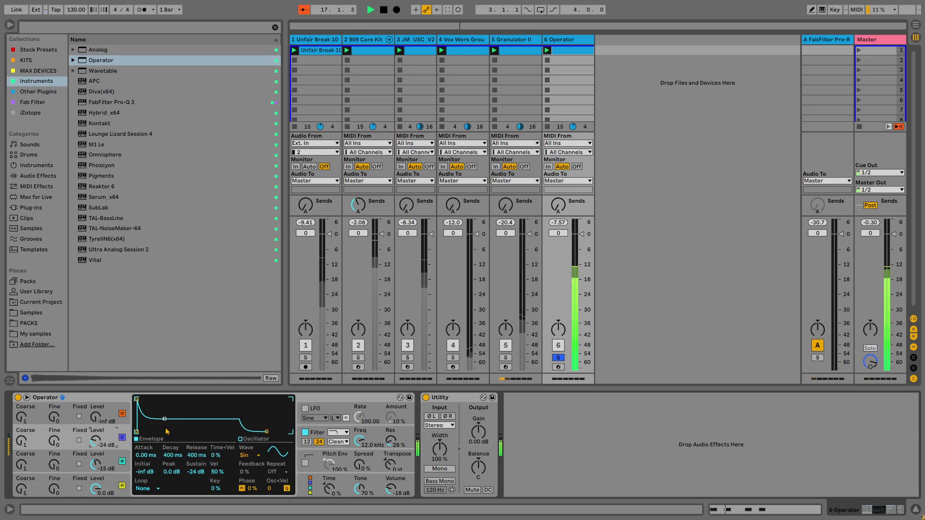
{"action": "left_click", "coordinate": [558, 359]}
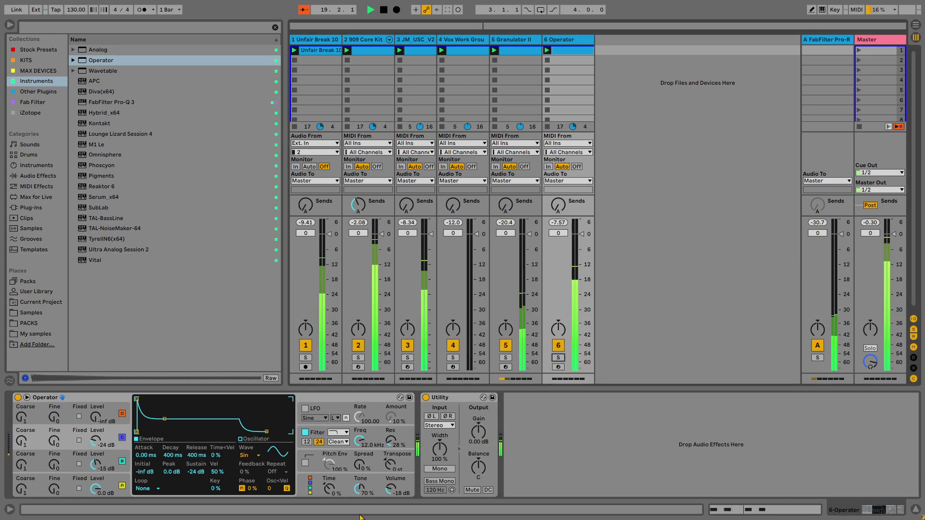
- Limit Operator to 1 voice and set its filter envelope amount to 41 %
{"action": "left_click", "coordinate": [305, 485]}
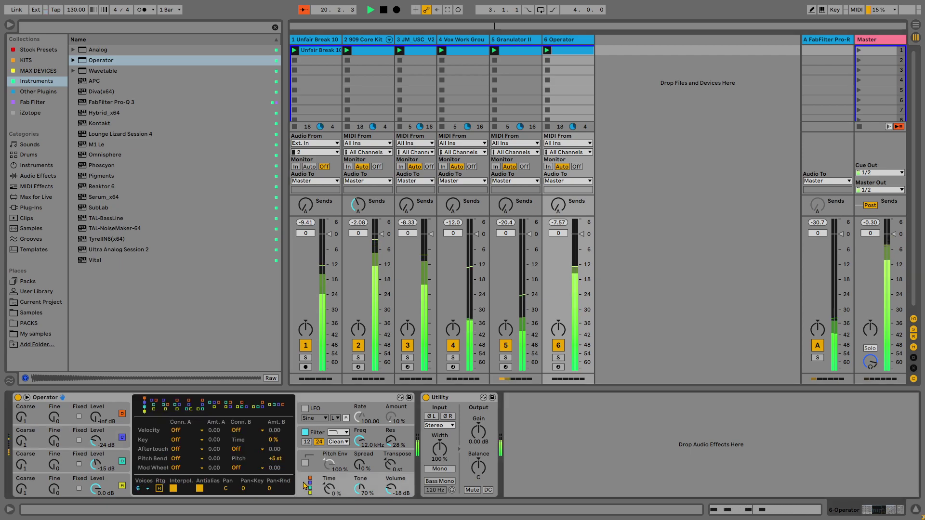
{"action": "left_click", "coordinate": [140, 490]}
{"action": "left_click", "coordinate": [141, 380]}
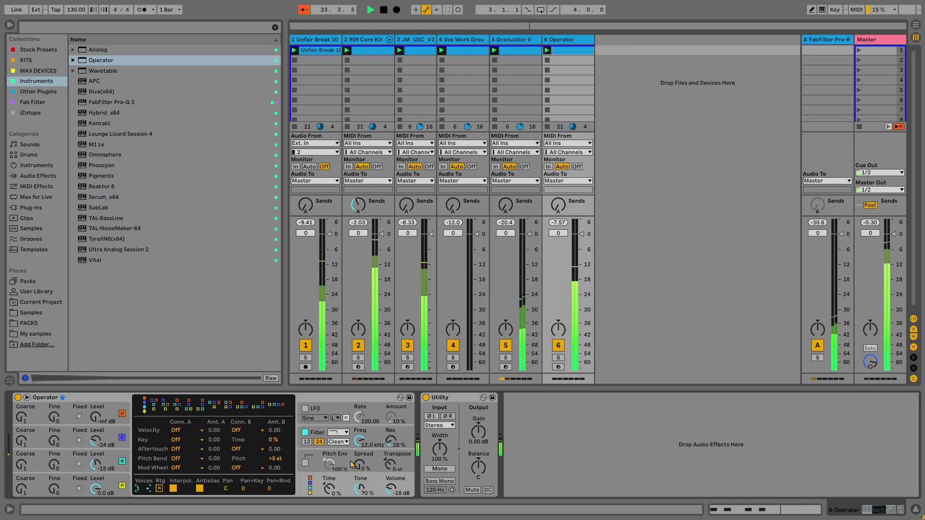
{"action": "left_click", "coordinate": [367, 449]}
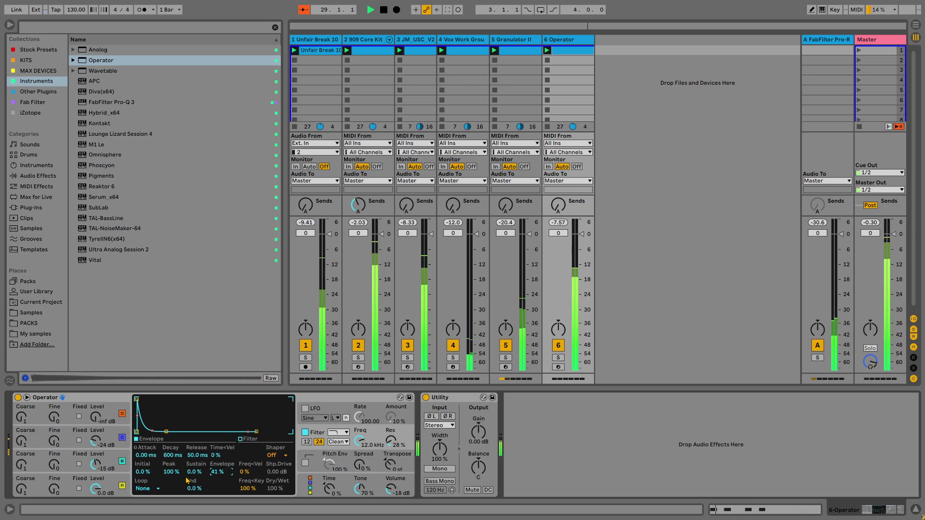
- Set Operator's oscillator D level to -19 dB and its coarse tuning to 4, auditioning the bass in solo
{"action": "left_click_drag", "start_coordinate": [96, 417], "coordinate": [96, 414]}
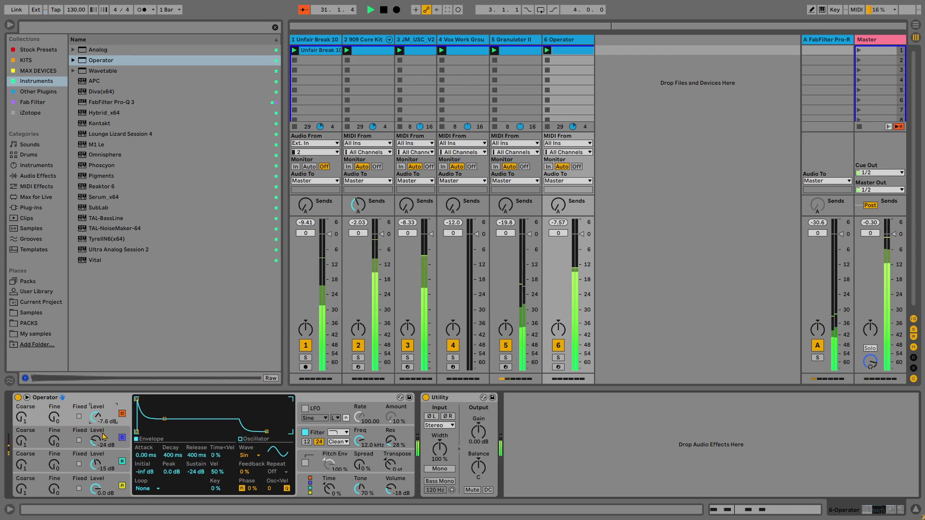
{"action": "left_click_drag", "start_coordinate": [104, 434], "coordinate": [105, 443]}
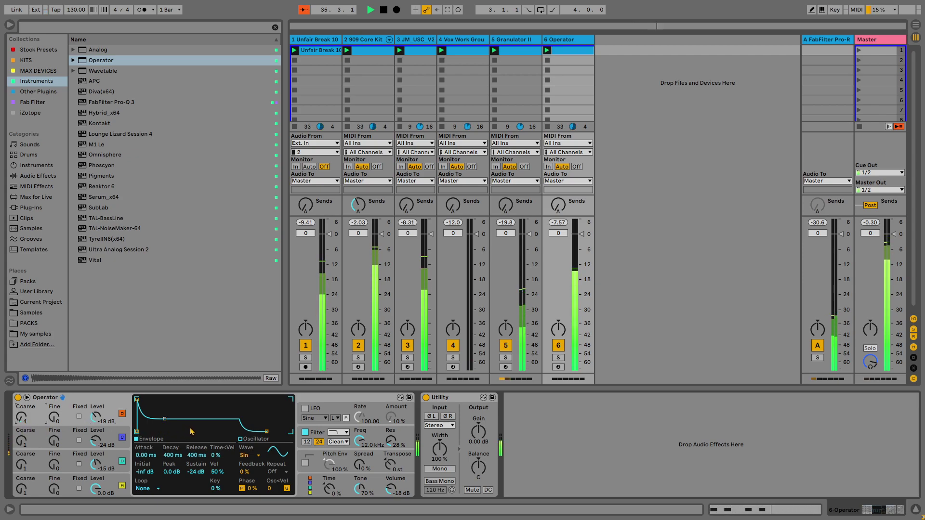
{"action": "left_click", "coordinate": [560, 358]}
{"action": "left_click", "coordinate": [558, 358]}
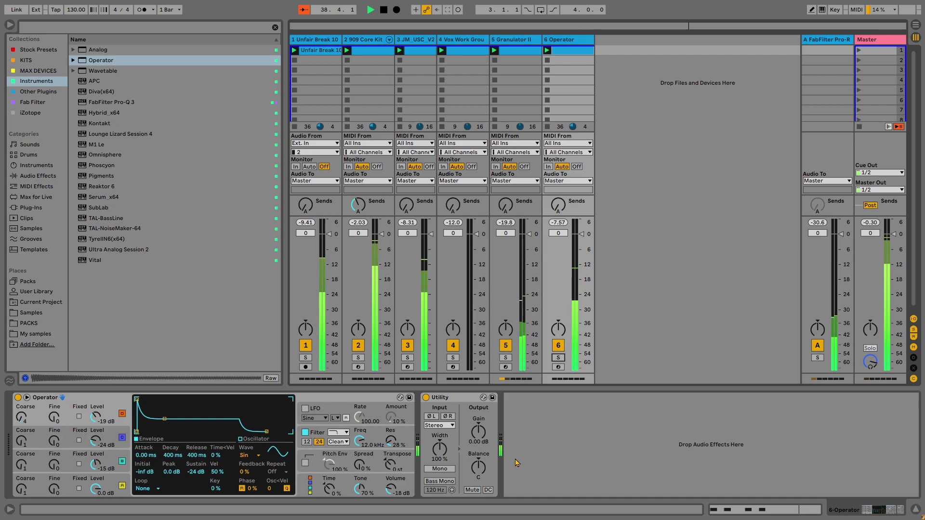
- Lower Operator's filter frequency to 1.06 kHz
{"action": "left_click_drag", "start_coordinate": [361, 451], "coordinate": [361, 477]}
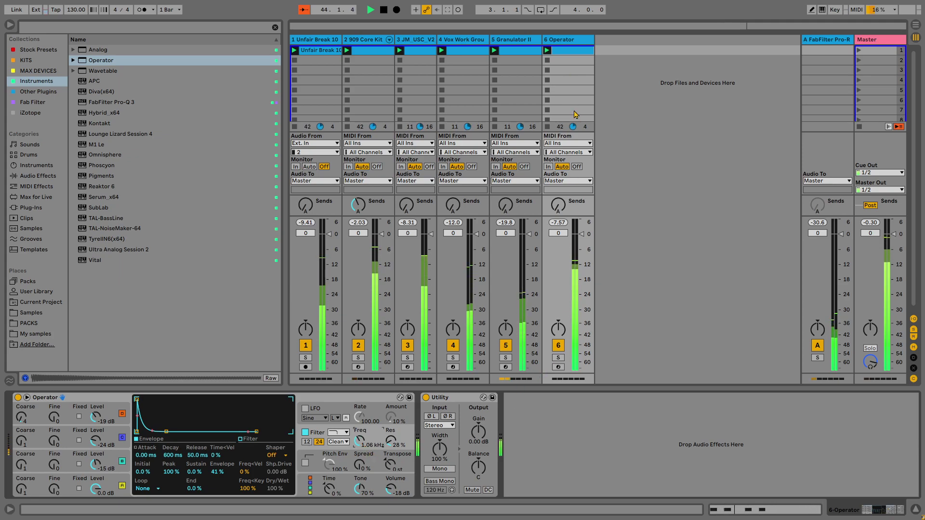
- Audition the Operator bass in solo and replay it with the full mix
{"action": "left_click", "coordinate": [558, 357]}
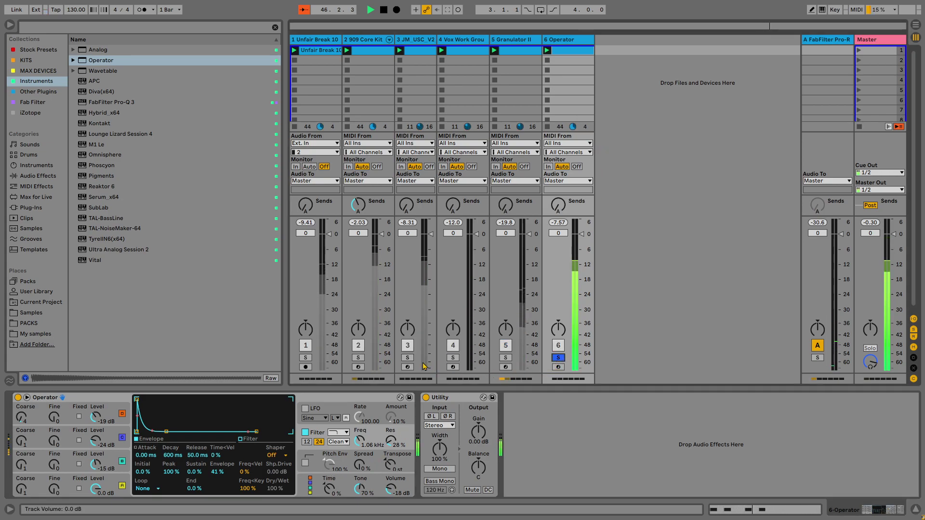
{"action": "key", "text": "space"}
{"action": "left_click", "coordinate": [559, 358]}
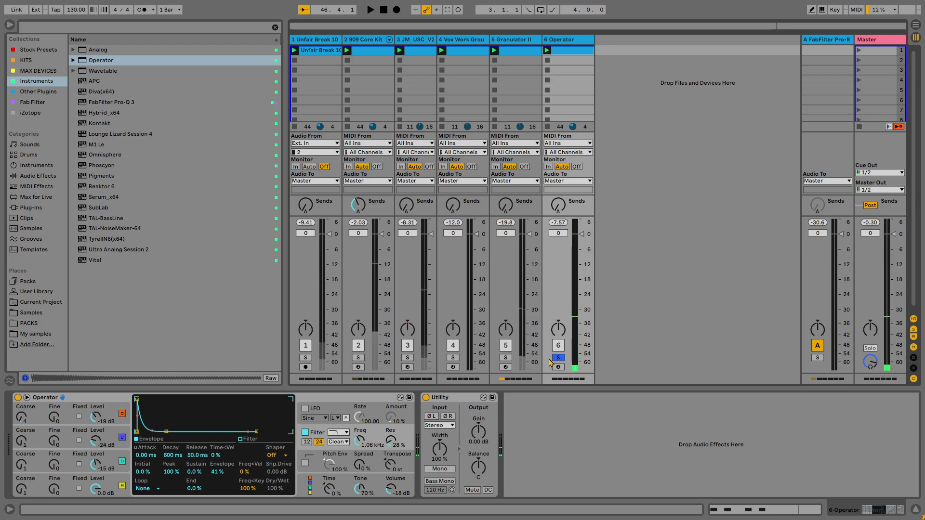
{"action": "key", "text": "space"}
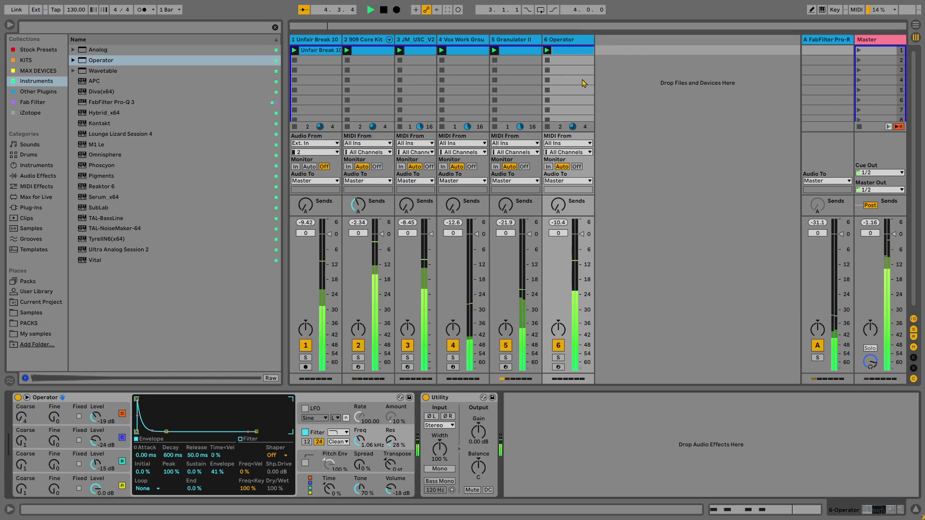
- Try adding two short C#0 notes at 1.3.2 and 1.3.4 in the Operator bass clip
{"action": "key", "text": "ctrl+alt+e"}
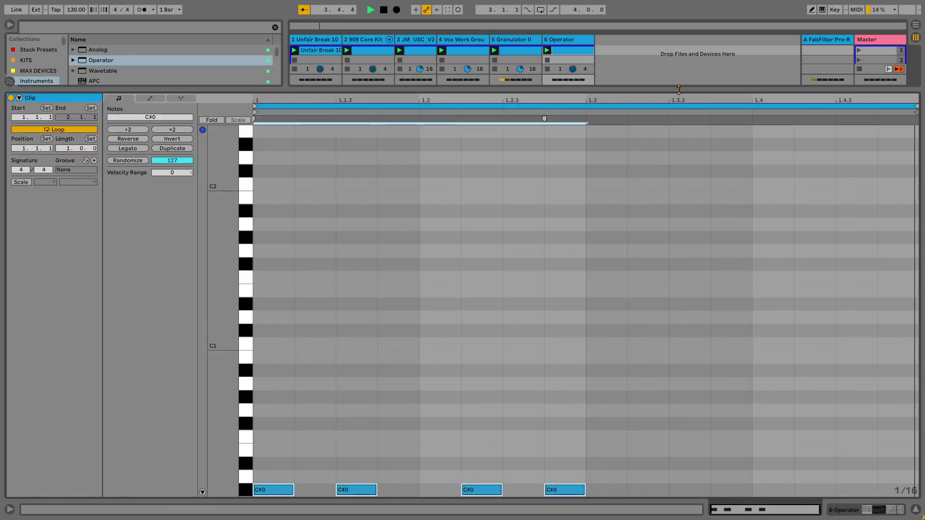
{"action": "key", "text": "ctrl+alt+e"}
{"action": "left_click", "coordinate": [735, 424]}
{"action": "double_click", "coordinate": [736, 424]}
{"action": "left_click_drag", "start_coordinate": [750, 418], "coordinate": [721, 418]}
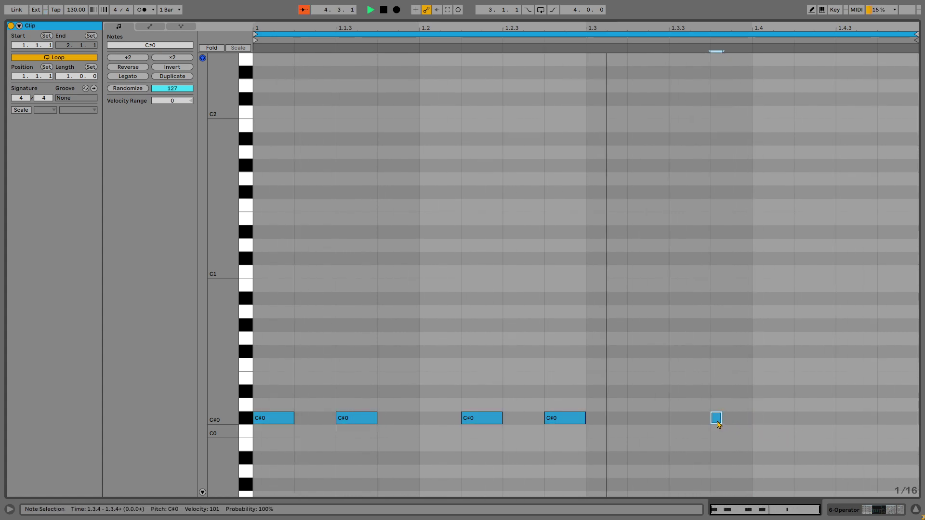
{"action": "left_click_drag", "start_coordinate": [716, 418], "coordinate": [638, 424]}
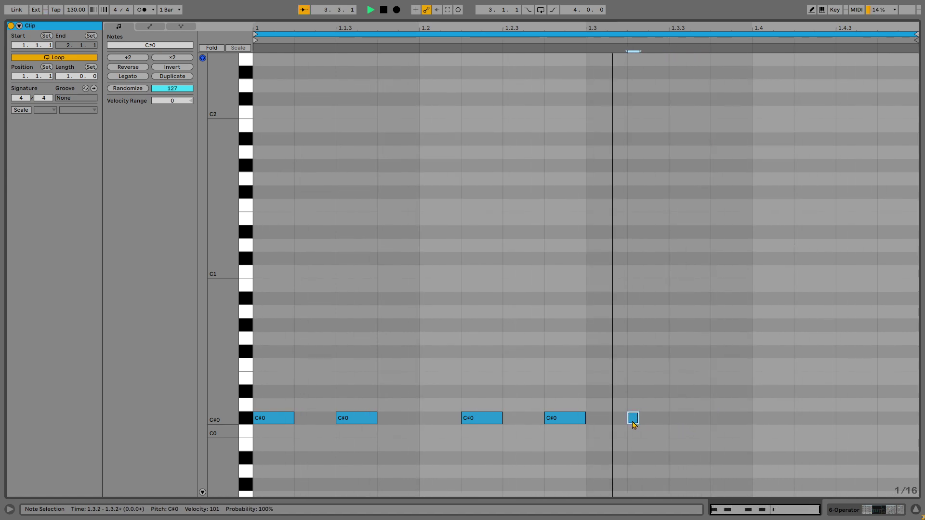
{"action": "left_click_drag", "start_coordinate": [634, 424], "coordinate": [636, 424]}
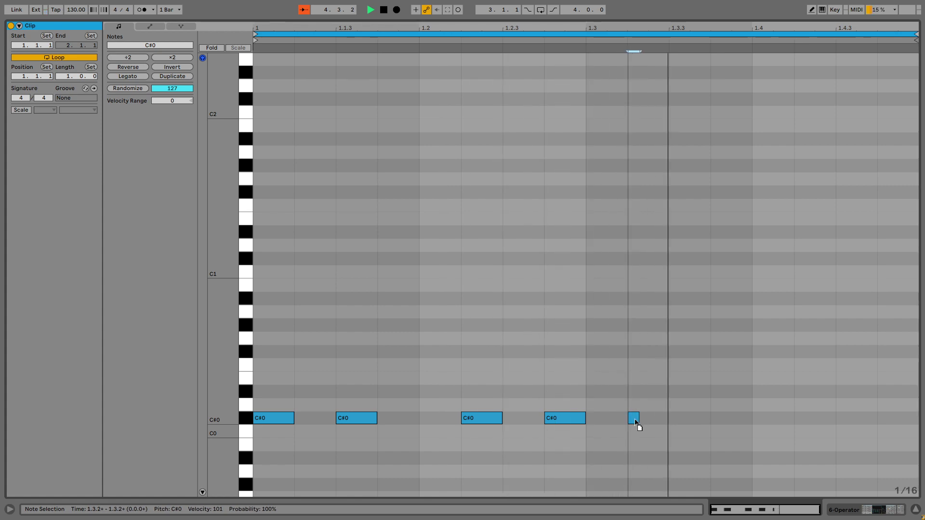
{"action": "double_click", "coordinate": [714, 418]}
{"action": "left_click_drag", "start_coordinate": [754, 420], "coordinate": [718, 421]}
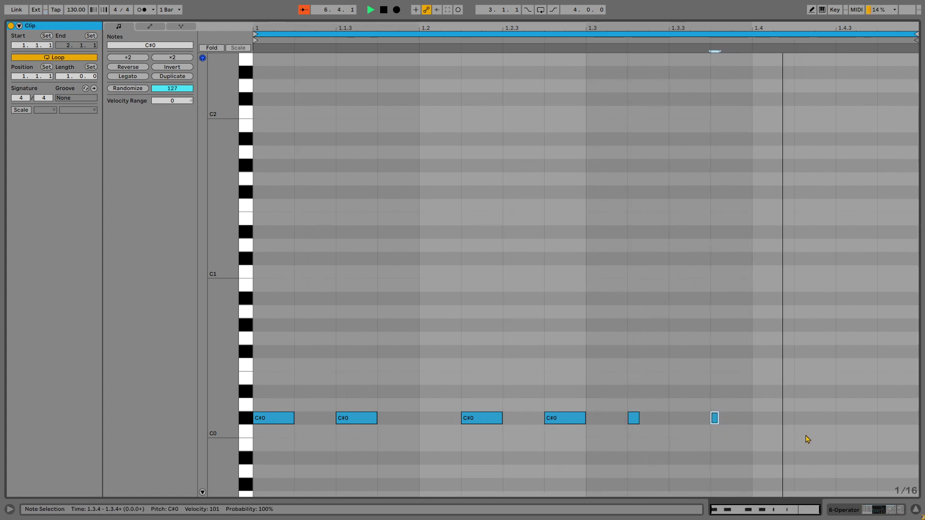
- Delete the two short C#0 notes in beat 1.3 of the bass clip
{"action": "key", "text": "space"}
{"action": "left_click_drag", "start_coordinate": [637, 399], "coordinate": [798, 443]}
{"action": "left_click_drag", "start_coordinate": [631, 382], "coordinate": [768, 471]}
{"action": "key", "text": "Delete"}
- Add a C#0 note at 1.4.3 in the bass clip during playback and return to the full mixer
{"action": "key", "text": "space"}
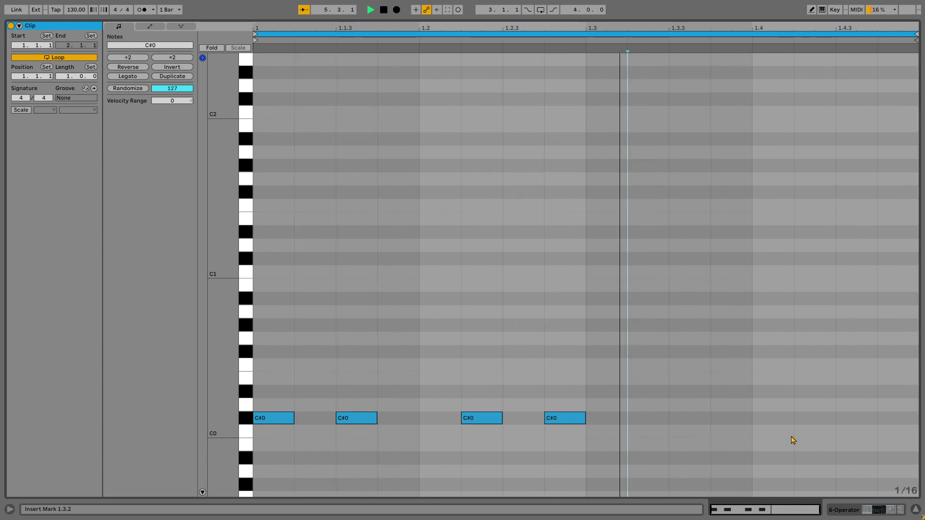
{"action": "double_click", "coordinate": [856, 418]}
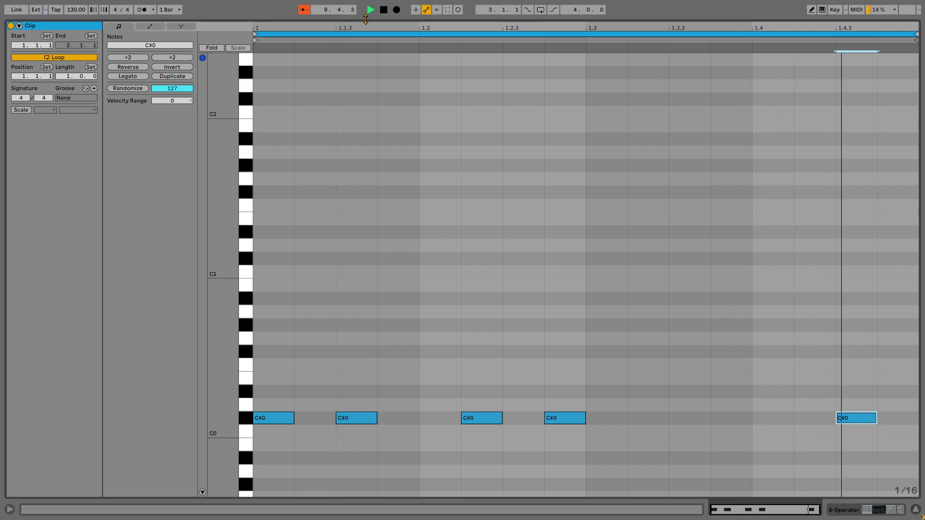
{"action": "key", "text": "Tab"}
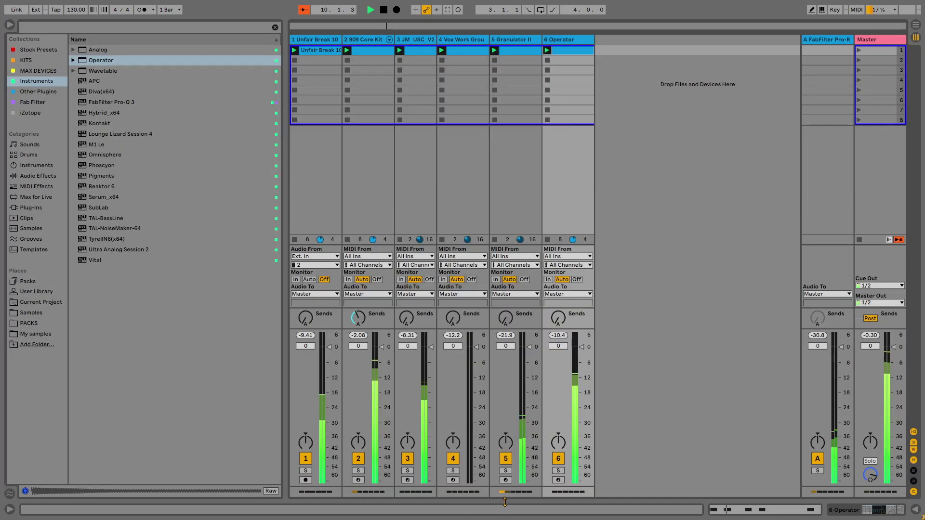
{"action": "double_click", "coordinate": [577, 60]}
{"action": "key", "text": "Delete"}
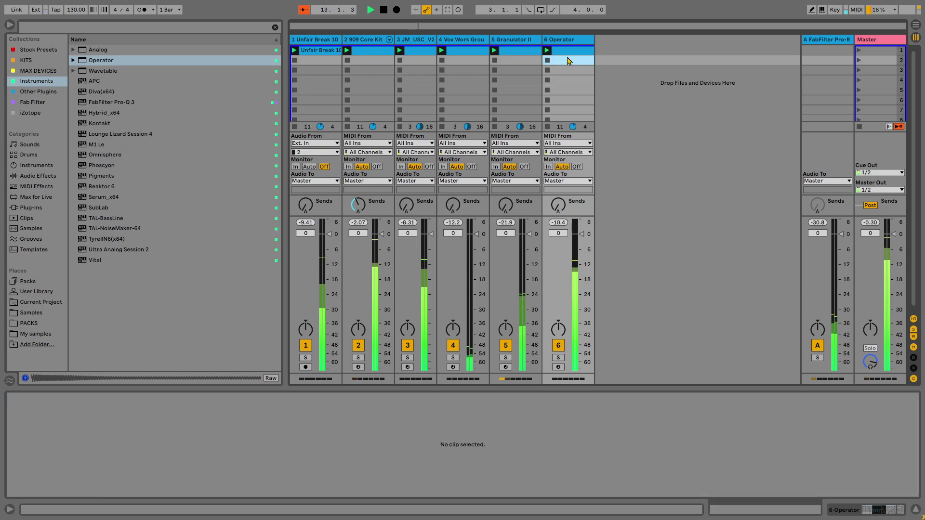
- Search the browser for "sa", add Saturator to the Operator track and place it before Utility
{"action": "left_click", "coordinate": [559, 45]}
{"action": "key", "text": "ctrl+f"}
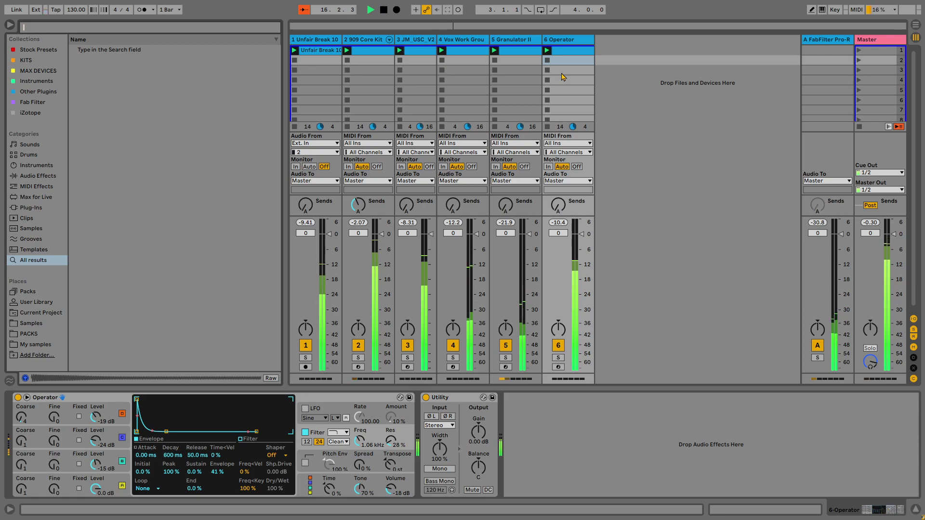
{"action": "type", "text": "ta"}
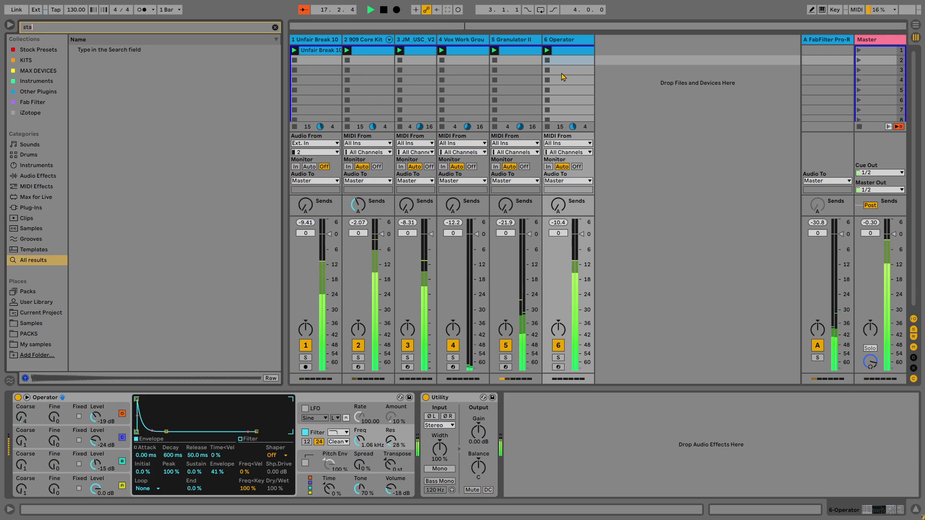
{"action": "key", "text": "BackSpace"}
{"action": "key", "text": "BackSpace"}
{"action": "type", "text": "a"}
{"action": "left_click", "coordinate": [120, 50]}
{"action": "double_click", "coordinate": [119, 50]}
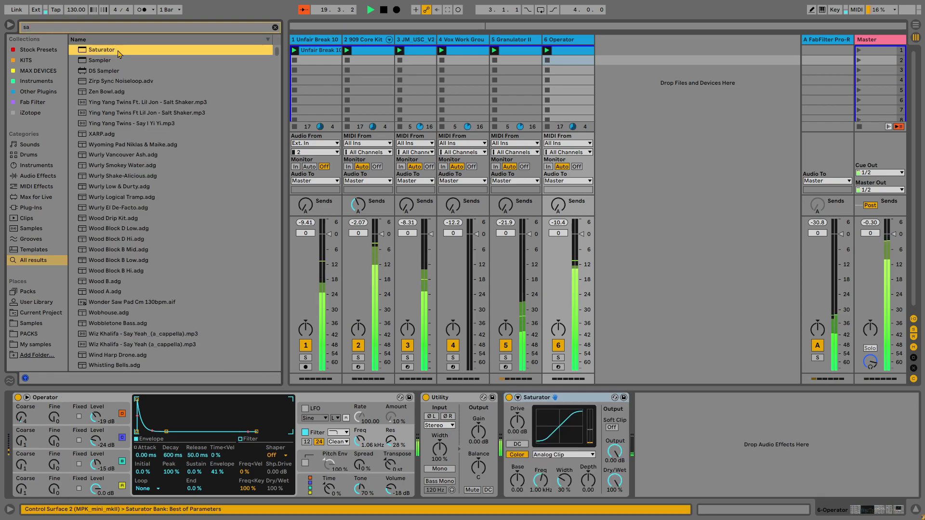
{"action": "left_click_drag", "start_coordinate": [447, 403], "coordinate": [602, 404]}
- Compare Saturator's Soft Sine and Medium Curve shapes on the bass and keep Medium Curve
{"action": "left_click", "coordinate": [472, 455]}
{"action": "left_click", "coordinate": [469, 414]}
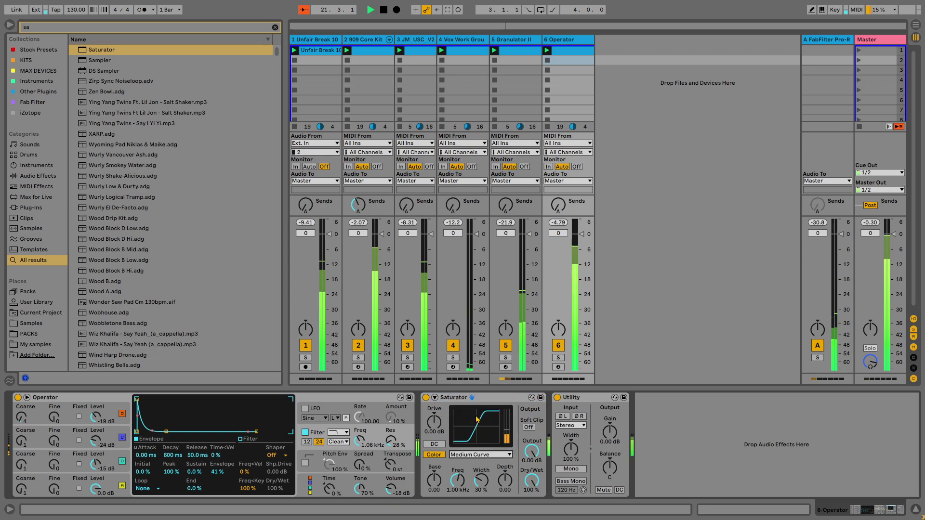
{"action": "left_click", "coordinate": [492, 454]}
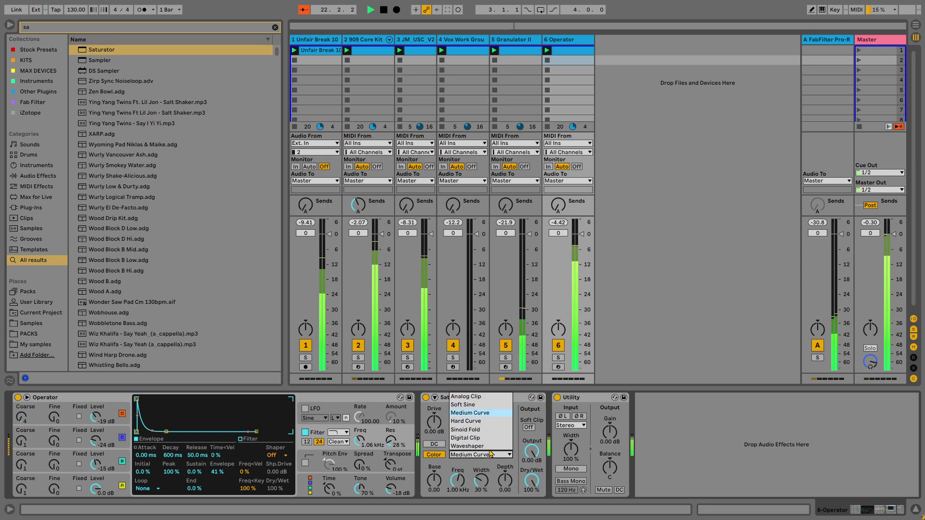
{"action": "left_click", "coordinate": [473, 406]}
{"action": "left_click", "coordinate": [484, 454]}
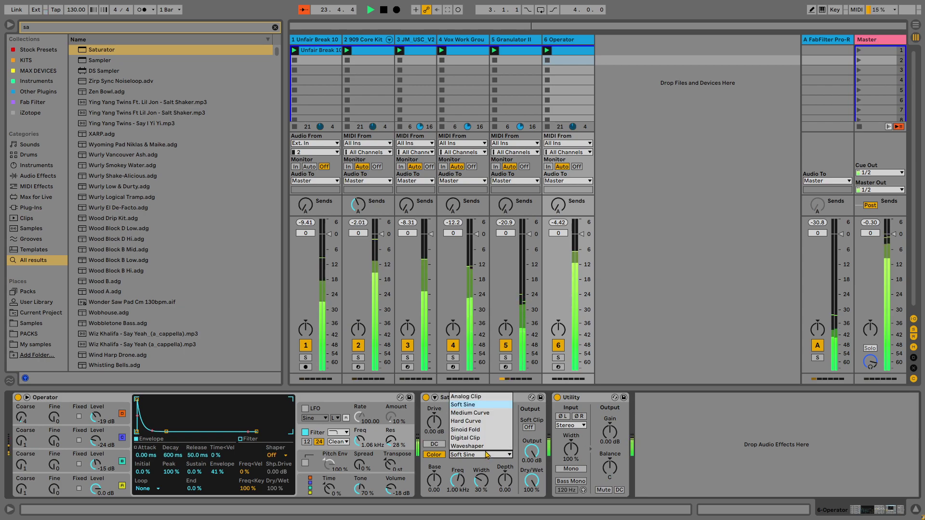
{"action": "left_click", "coordinate": [483, 419]}
- Copy the sidechained Compressor from the Granulator II track to the Operator track after Saturator, and remove Utility
{"action": "key", "text": "ctrl+f"}
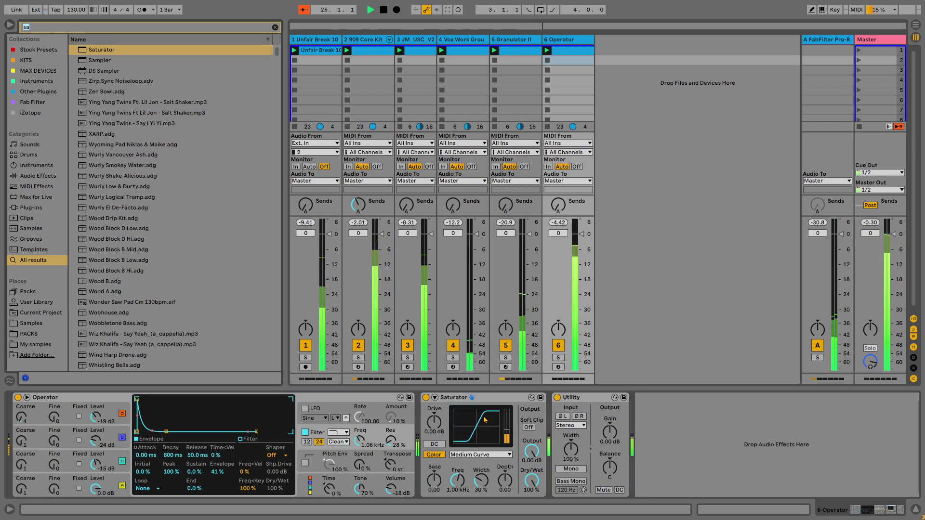
{"action": "left_click", "coordinate": [529, 40]}
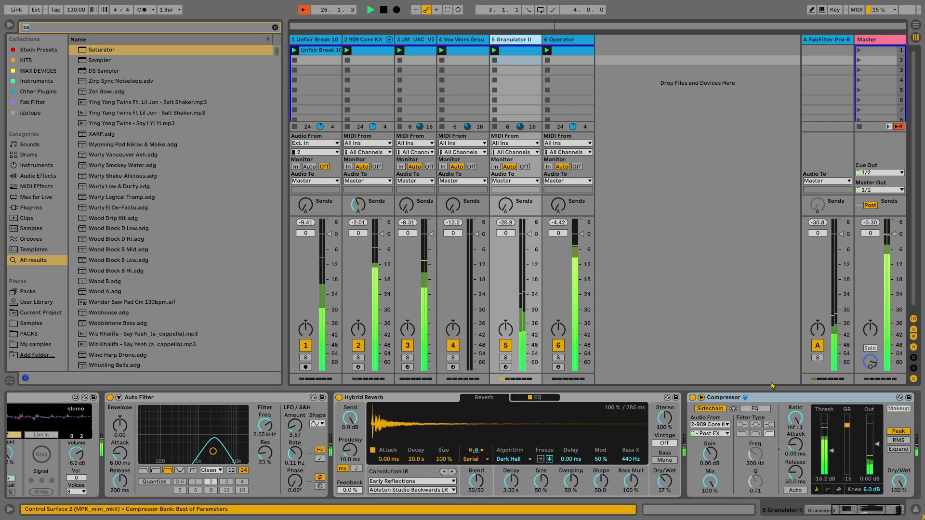
{"action": "left_click", "coordinate": [567, 42]}
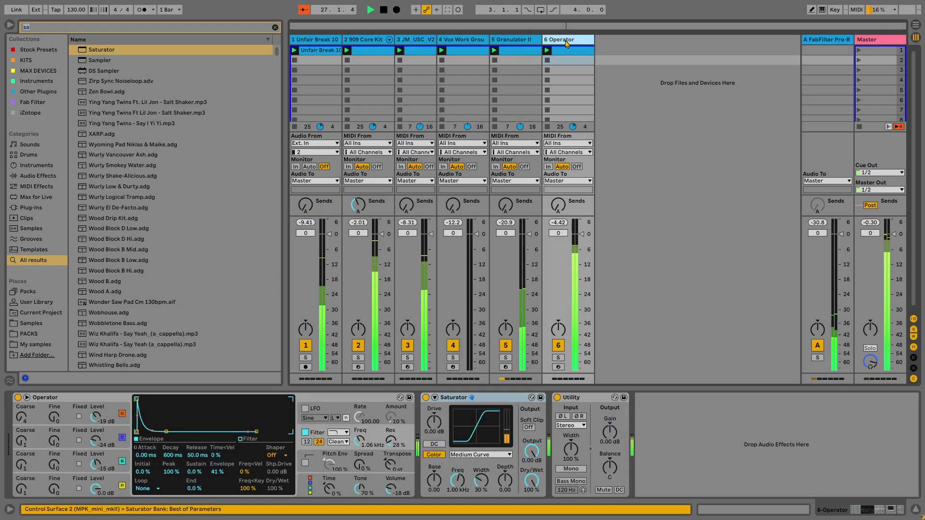
{"action": "key", "text": "ctrl+v"}
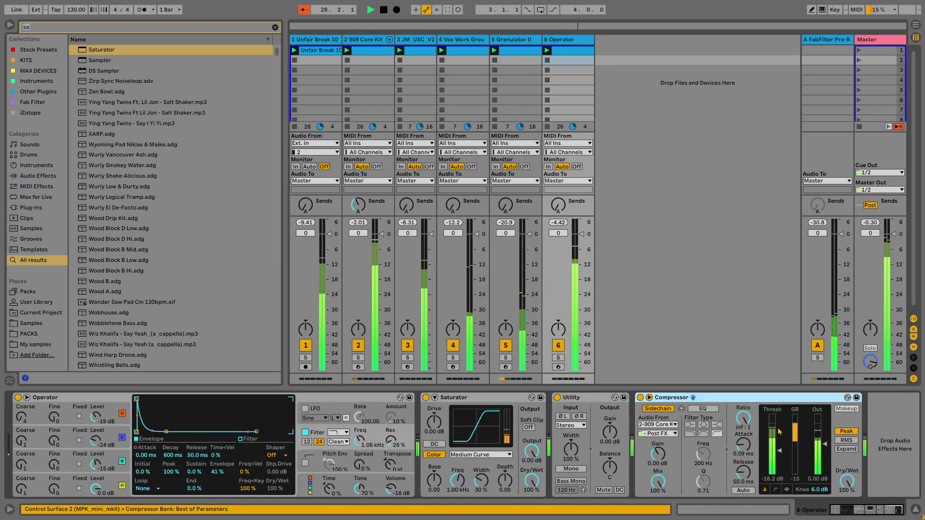
{"action": "left_click_drag", "start_coordinate": [585, 398], "coordinate": [817, 398]}
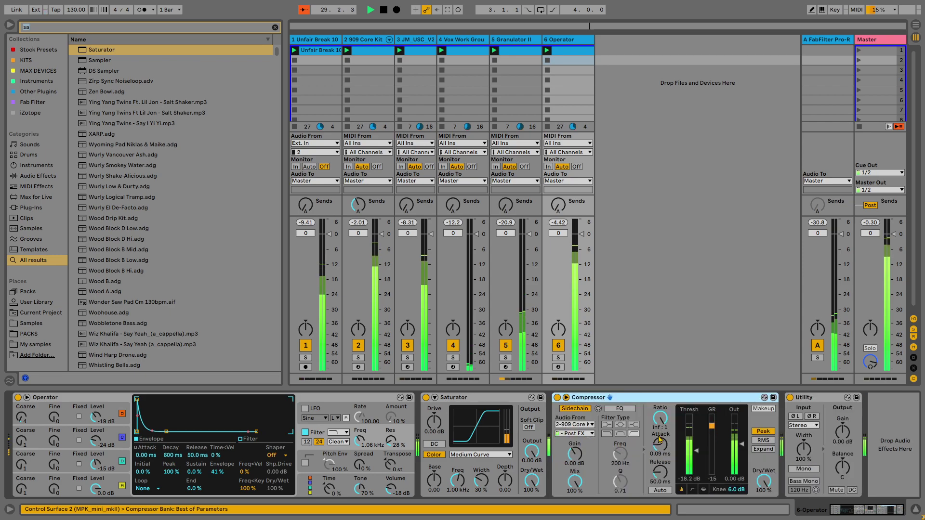
{"action": "left_click", "coordinate": [817, 398]}
{"action": "key", "text": "Delete"}
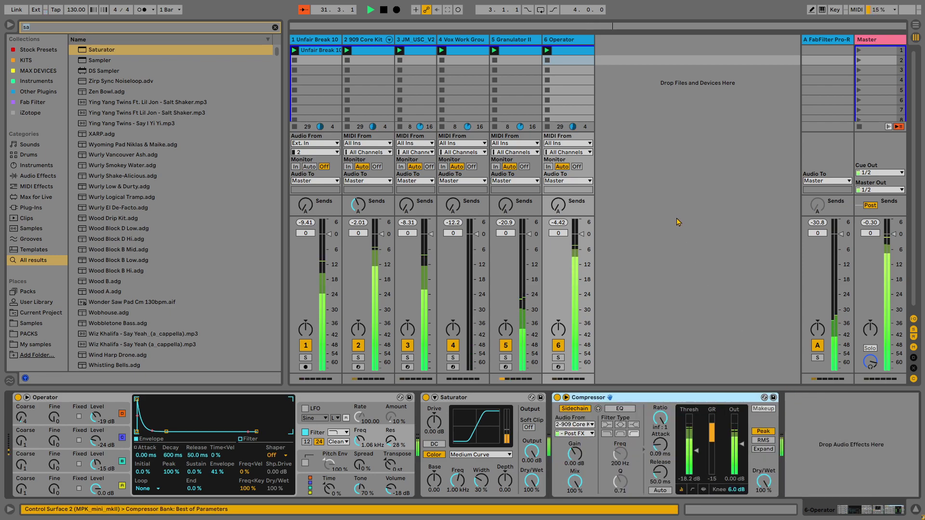
- Lower the Operator track volume to -2.4 dB, and set Saturator's drive to 12.0 dB and output to -6.86 dB
{"action": "mouse_move", "coordinate": [581, 234]}
{"action": "left_mouse_down"}
{"action": "mouse_move", "coordinate": [585, 244]}
{"action": "mouse_move", "coordinate": [581, 236]}
{"action": "left_mouse_up"}
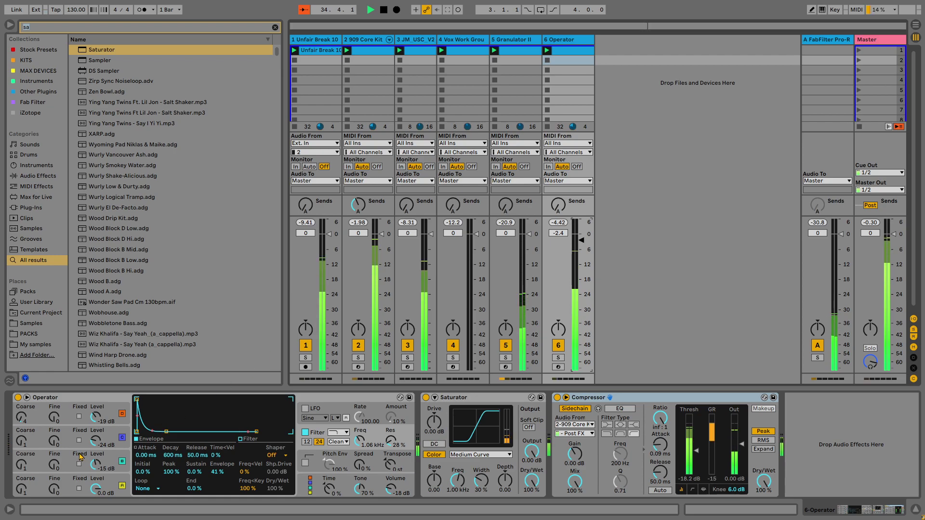
{"action": "left_click_drag", "start_coordinate": [435, 430], "coordinate": [434, 409]}
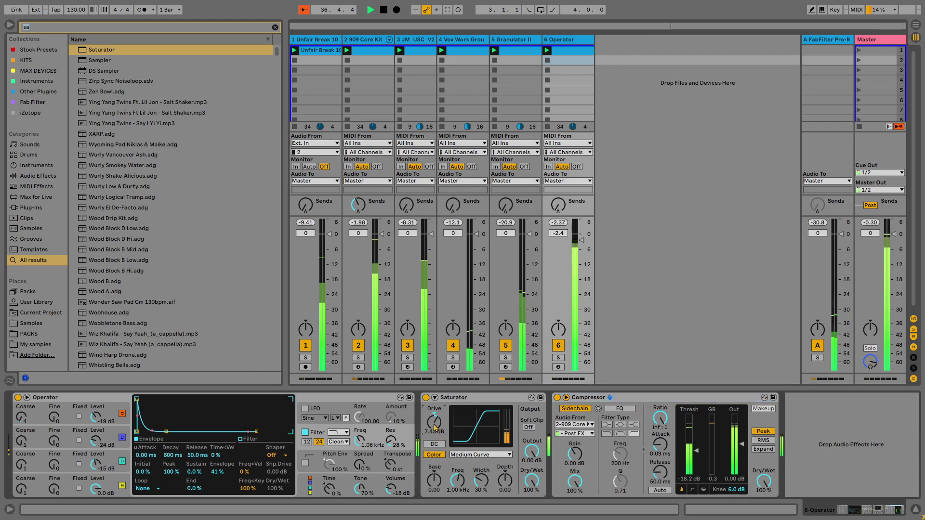
{"action": "left_click_drag", "start_coordinate": [530, 461], "coordinate": [530, 479]}
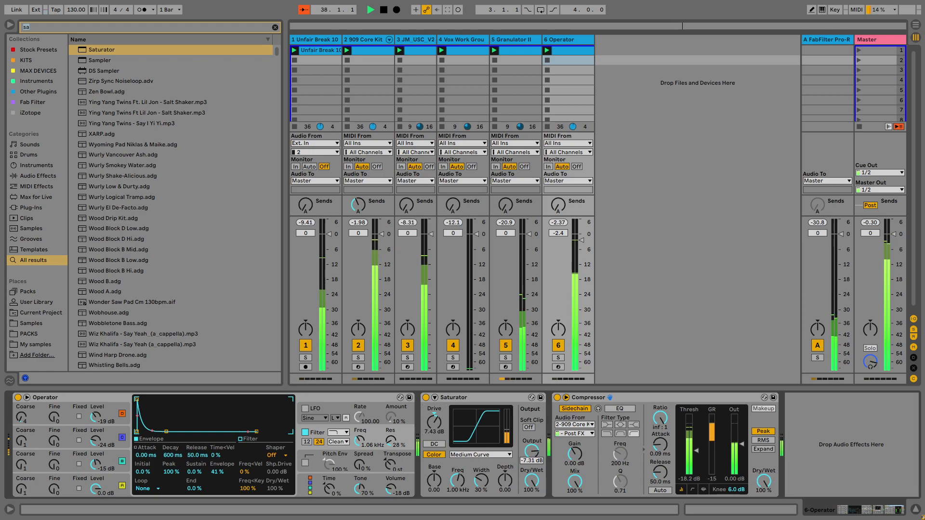
{"action": "left_click_drag", "start_coordinate": [434, 422], "coordinate": [434, 415]}
{"action": "left_click_drag", "start_coordinate": [531, 452], "coordinate": [531, 458]}
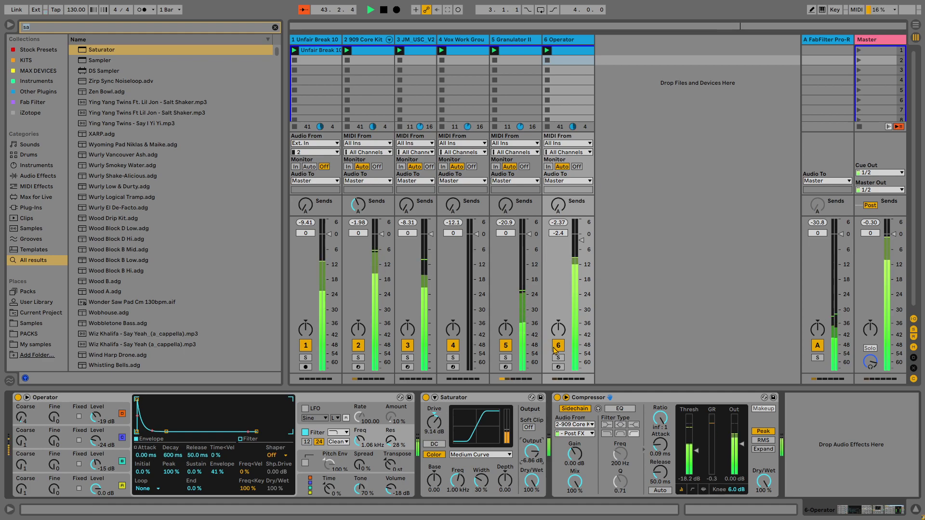
{"action": "left_click_drag", "start_coordinate": [429, 426], "coordinate": [429, 380]}
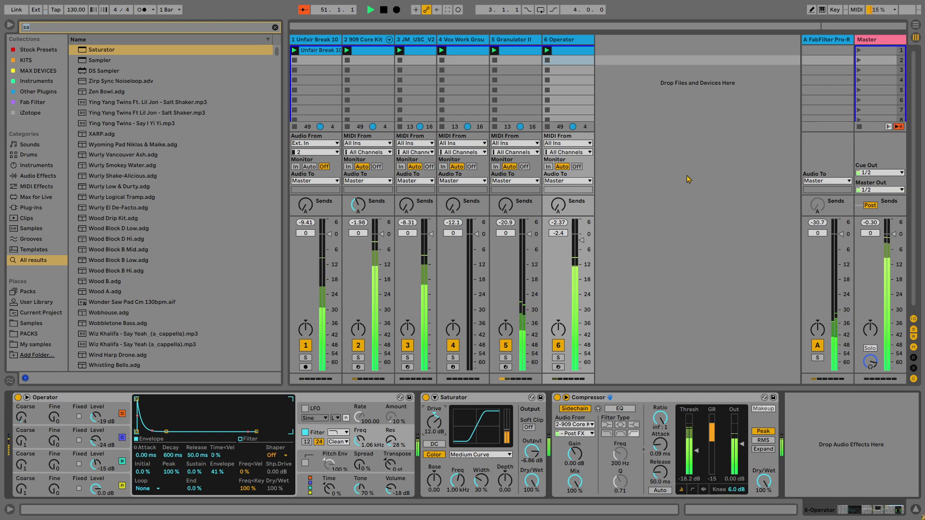
- Audition the bass in solo, check its clip, and enable Saturator's Soft Clip before returning to the full mix
{"action": "key", "text": "space"}
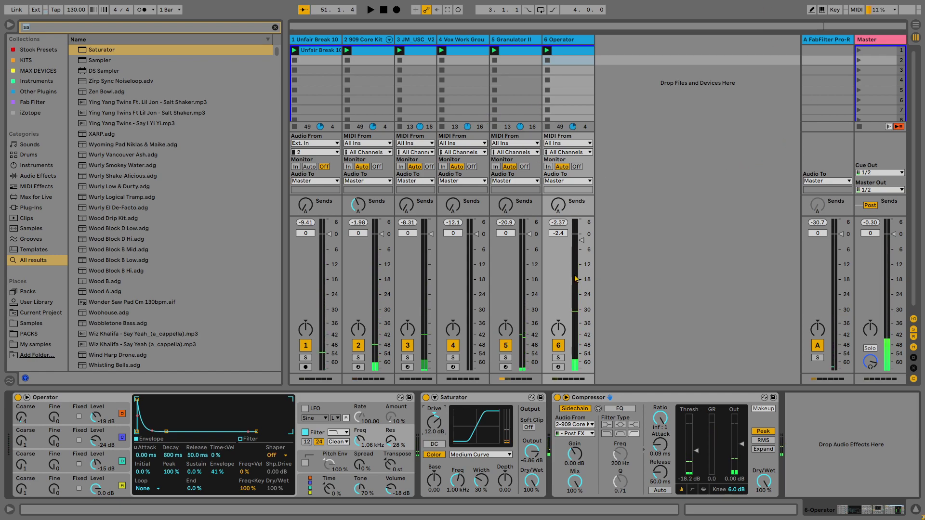
{"action": "key", "text": "space"}
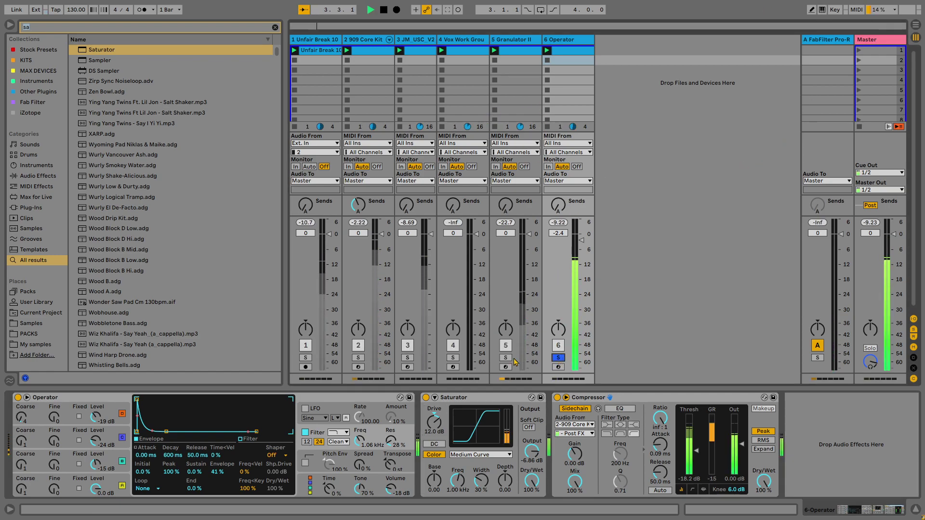
{"action": "left_click", "coordinate": [573, 53]}
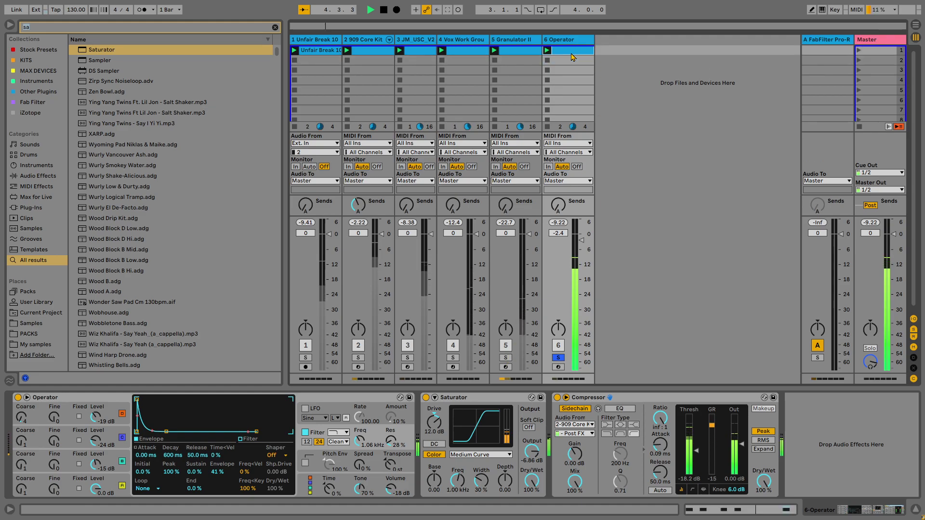
{"action": "double_click", "coordinate": [572, 57]}
{"action": "left_click_drag", "start_coordinate": [564, 388], "coordinate": [240, 385]}
{"action": "key", "text": "shift+Tab"}
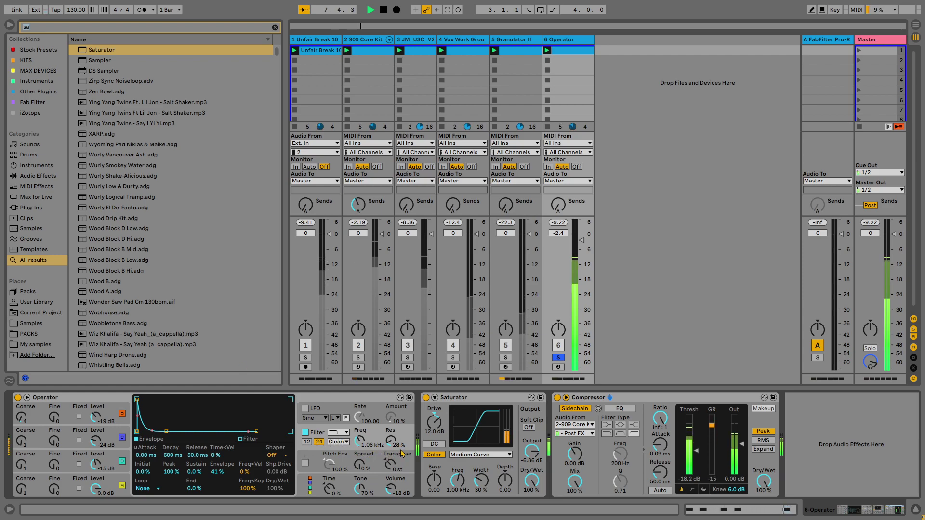
{"action": "left_click", "coordinate": [528, 428]}
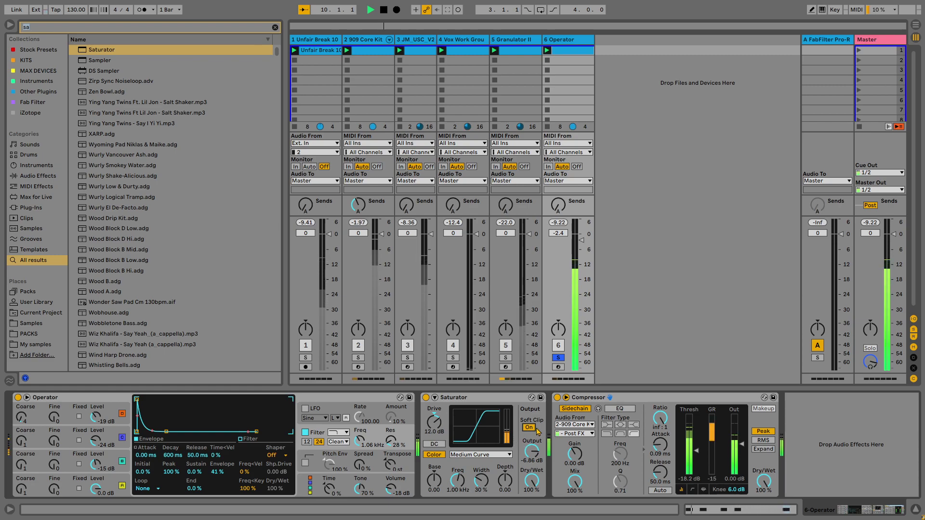
{"action": "left_click", "coordinate": [558, 358]}
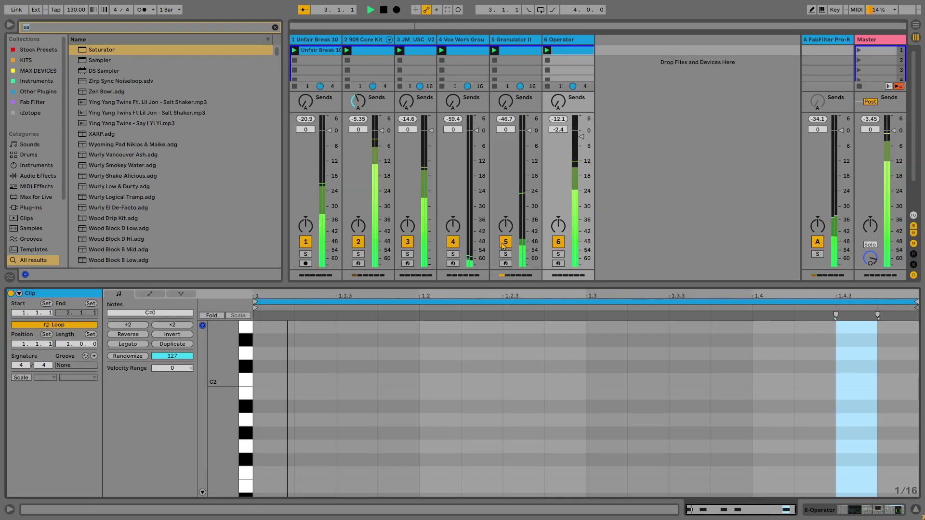
- Inspect the bass clip's notes, then hide the clip view and audition the Granulator II, vocal, stab and 909 tracks individually in solo
{"action": "left_click_drag", "start_coordinate": [396, 292], "coordinate": [423, 62]}
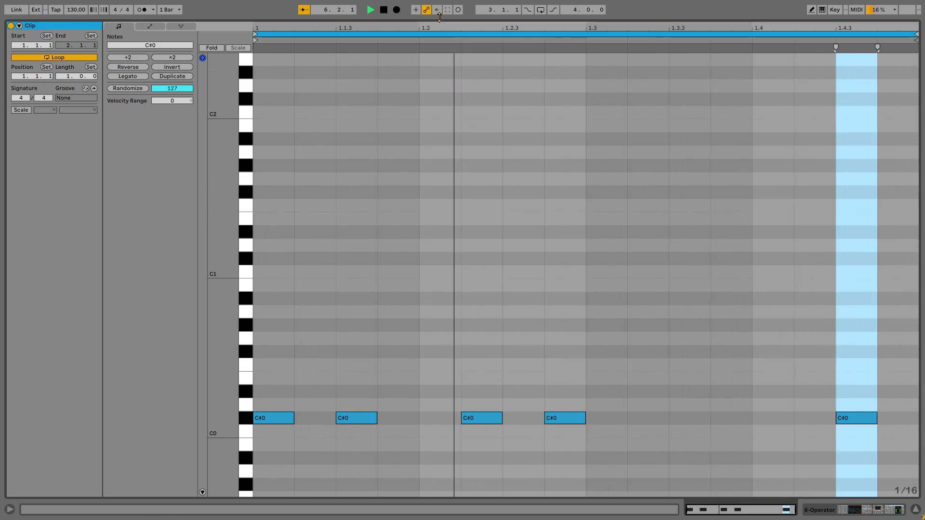
{"action": "key", "text": "ctrl+alt+l"}
{"action": "left_click", "coordinate": [505, 471]}
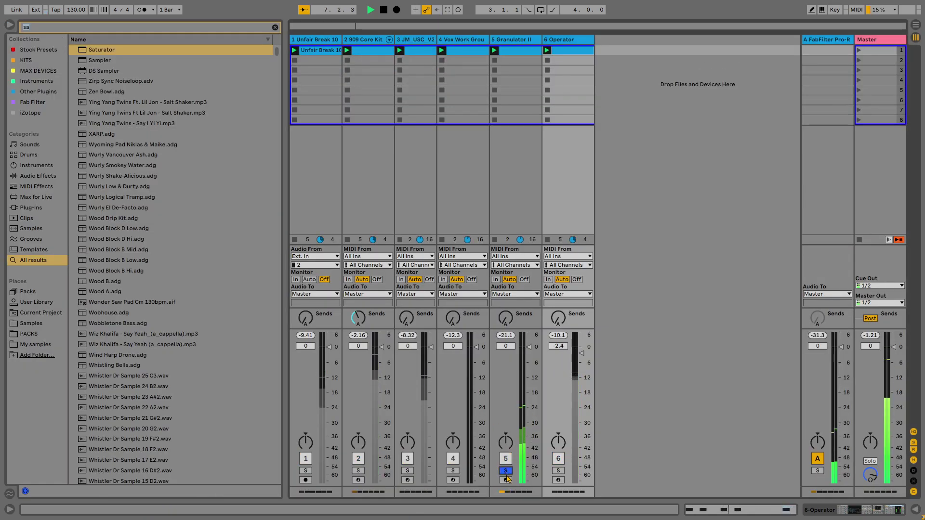
{"action": "left_click", "coordinate": [453, 470]}
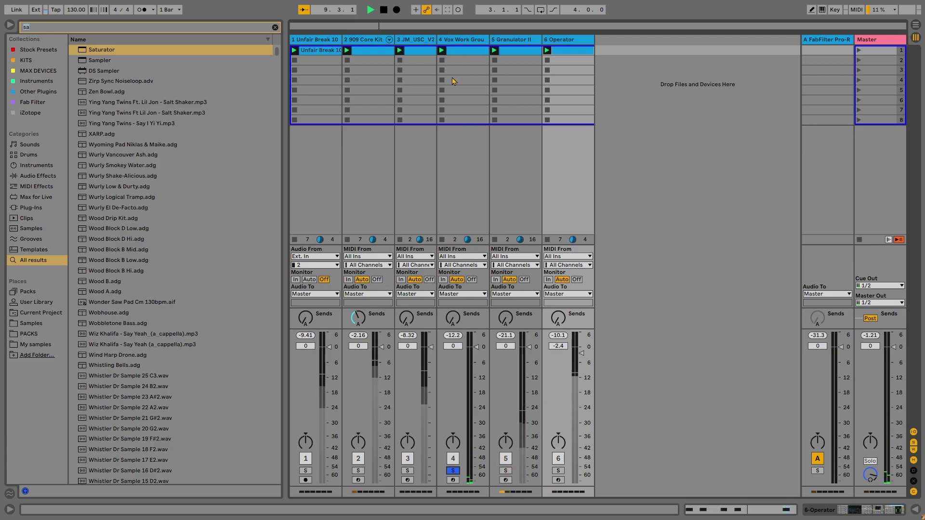
{"action": "left_click", "coordinate": [407, 470]}
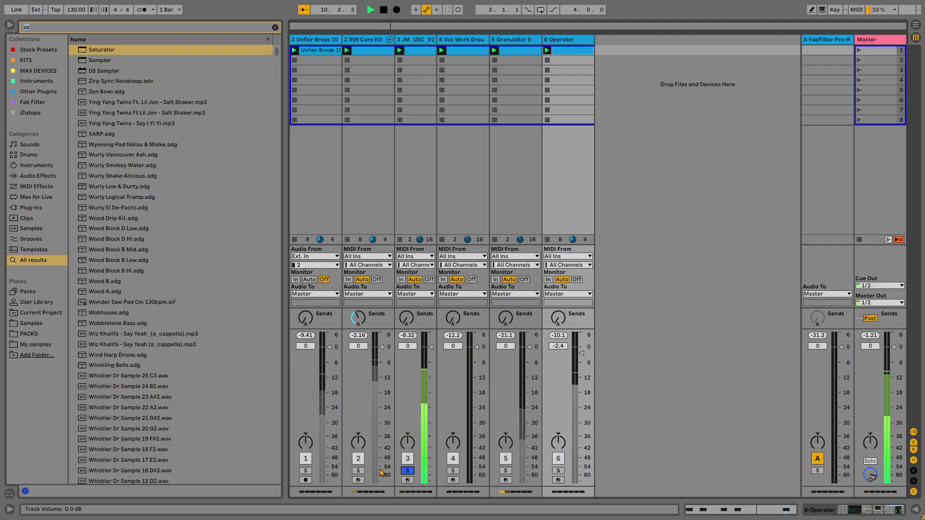
{"action": "left_click", "coordinate": [359, 471]}
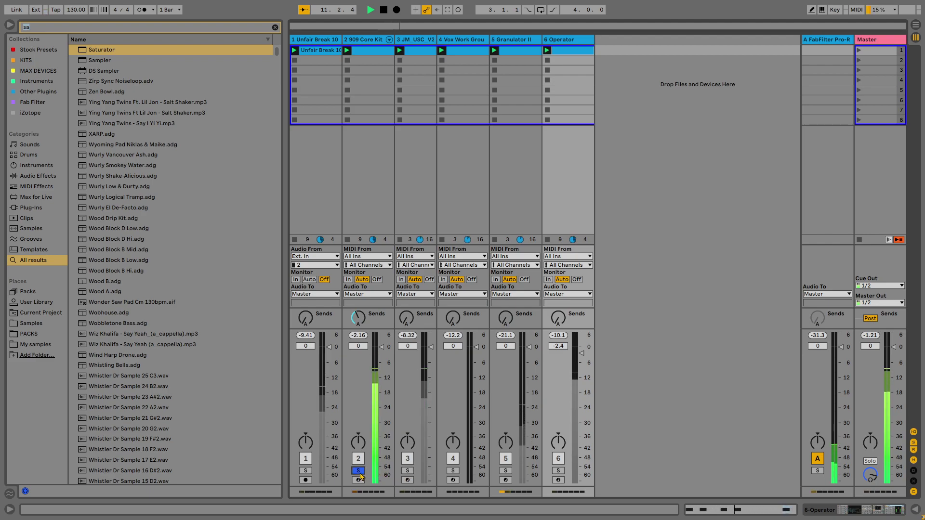
- Solo the breakbeat track, set its volume to 1.0 dB and its FabFilter Pro-R send to about -31 dB, and return to the full mix
{"action": "left_click", "coordinate": [306, 471]}
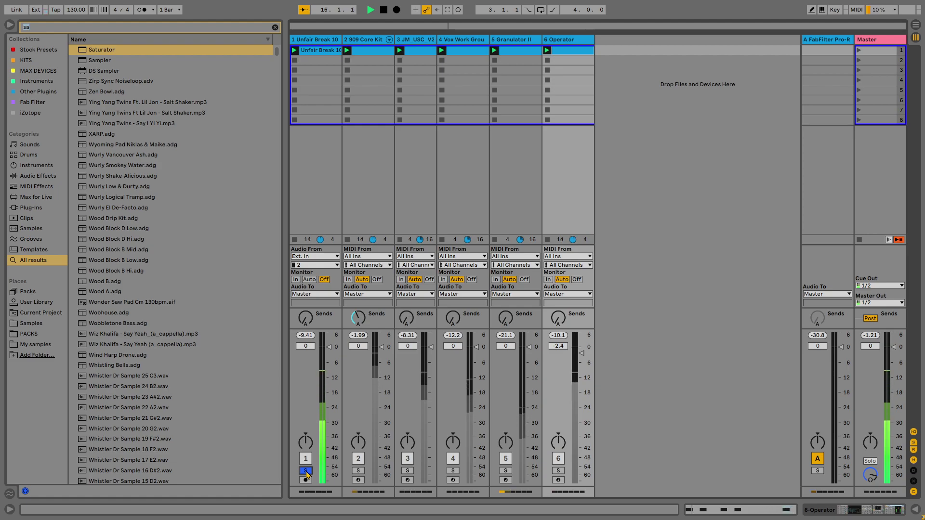
{"action": "left_click_drag", "start_coordinate": [328, 347], "coordinate": [305, 313]}
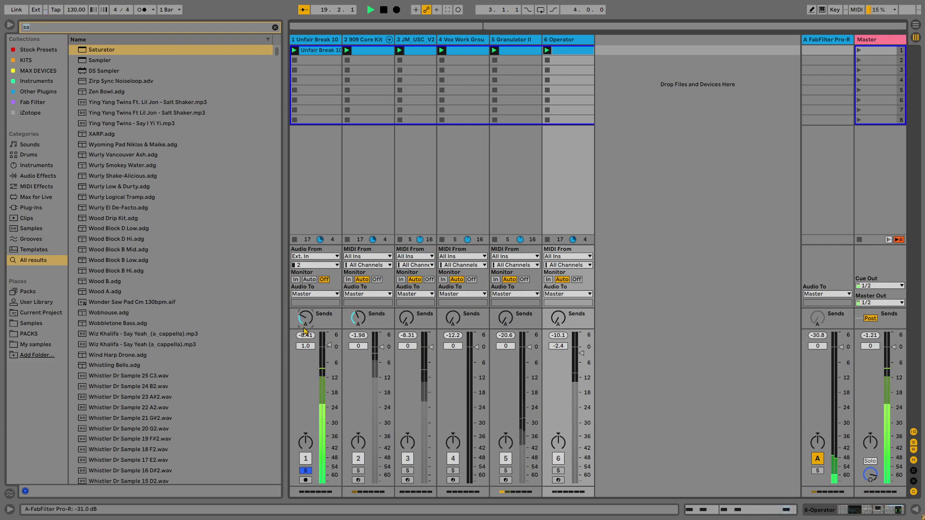
{"action": "left_click", "coordinate": [305, 471]}
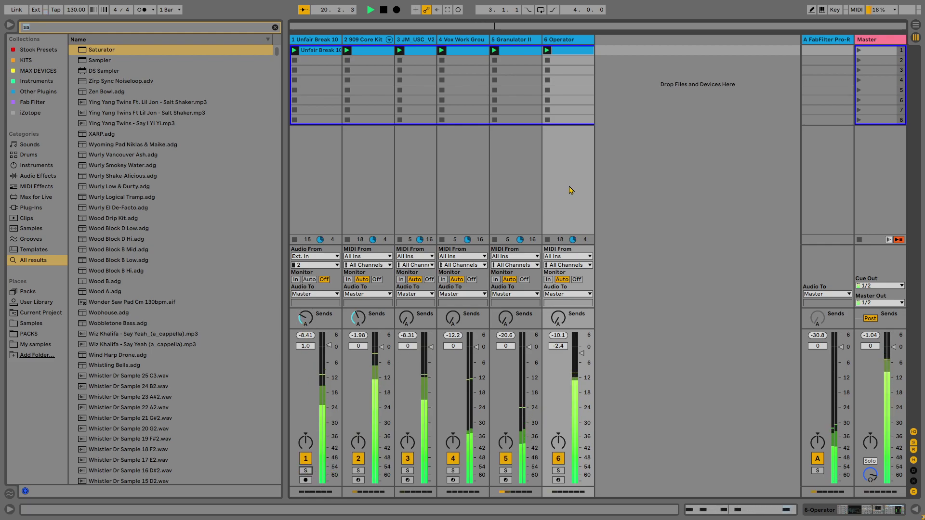